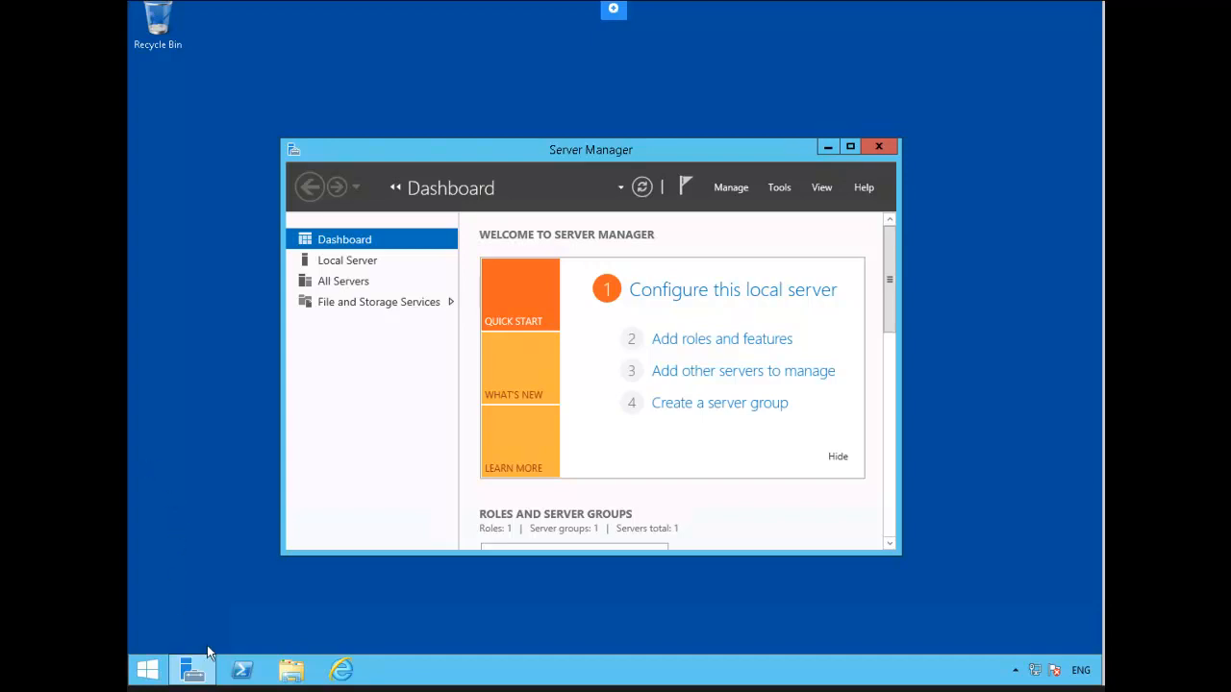
In PowerShell, use netsh to give the "Ethernet 2" interface the static IP address 192.168.1.2 with subnet mask 255.255.255.0
click(242, 670)
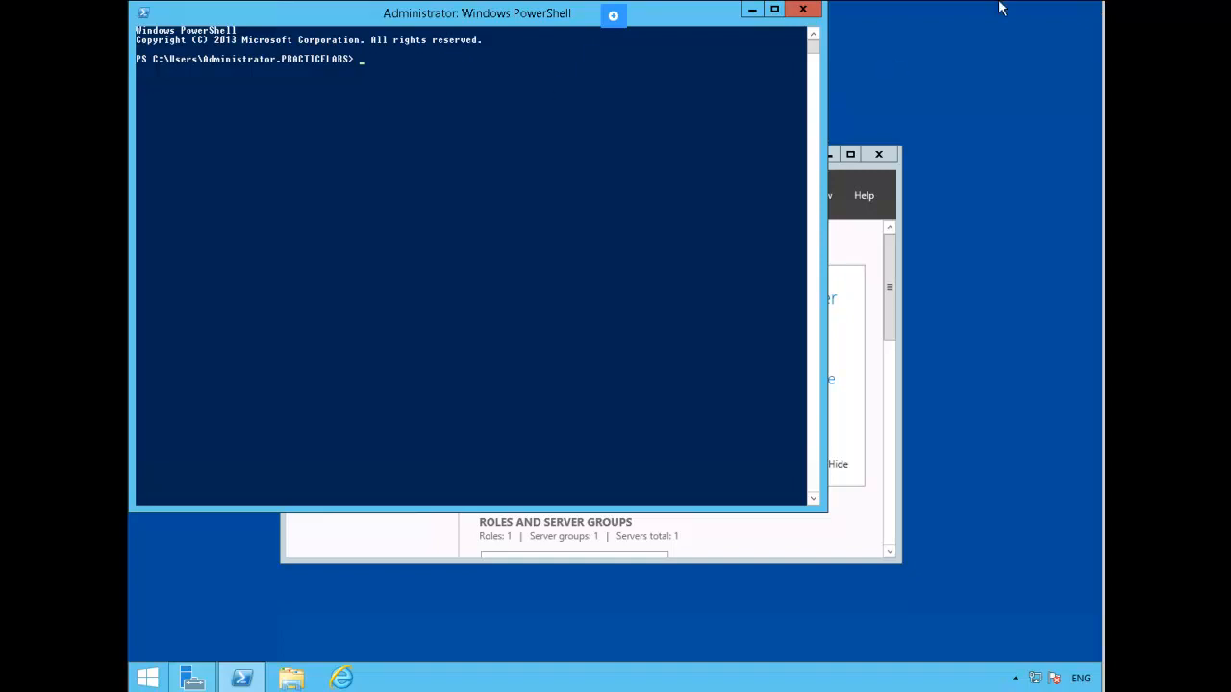
click(361, 59)
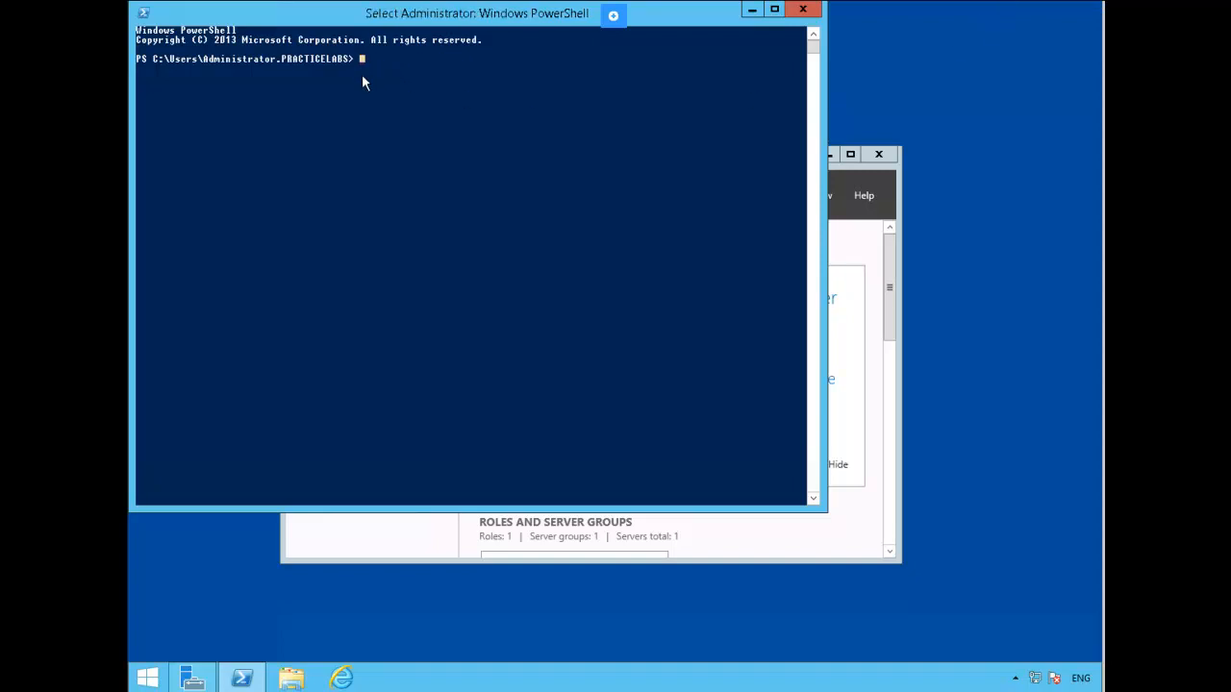
text(net)
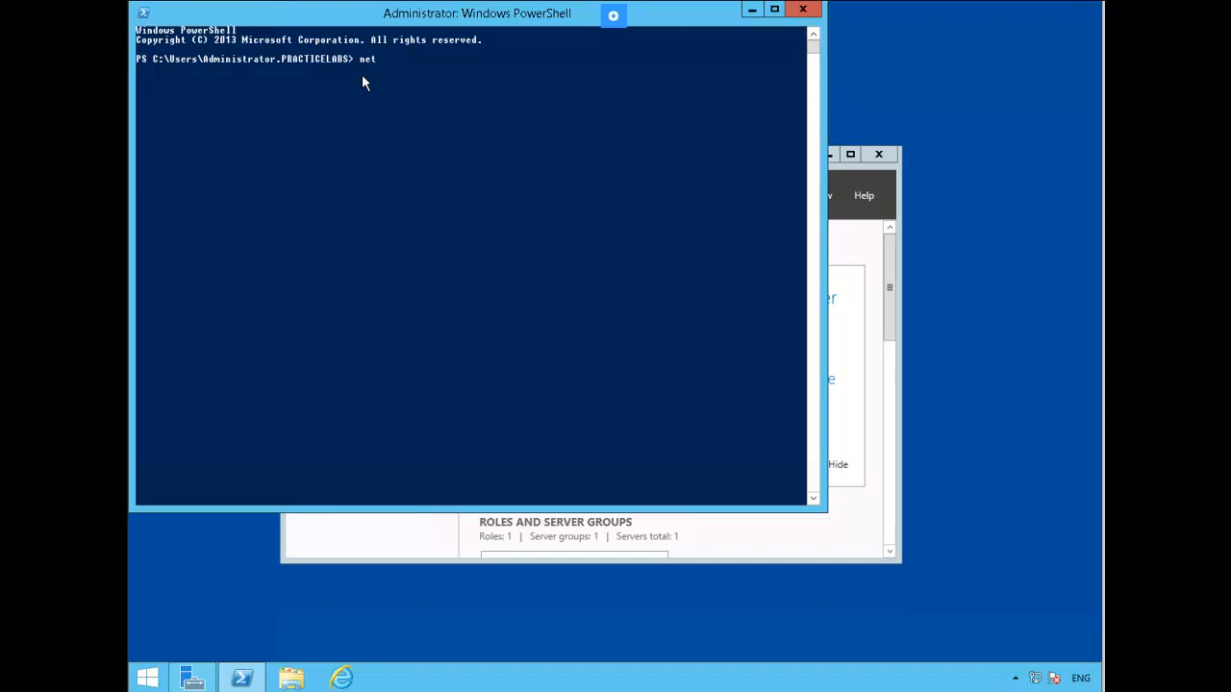
text(sh interface ip set address name)
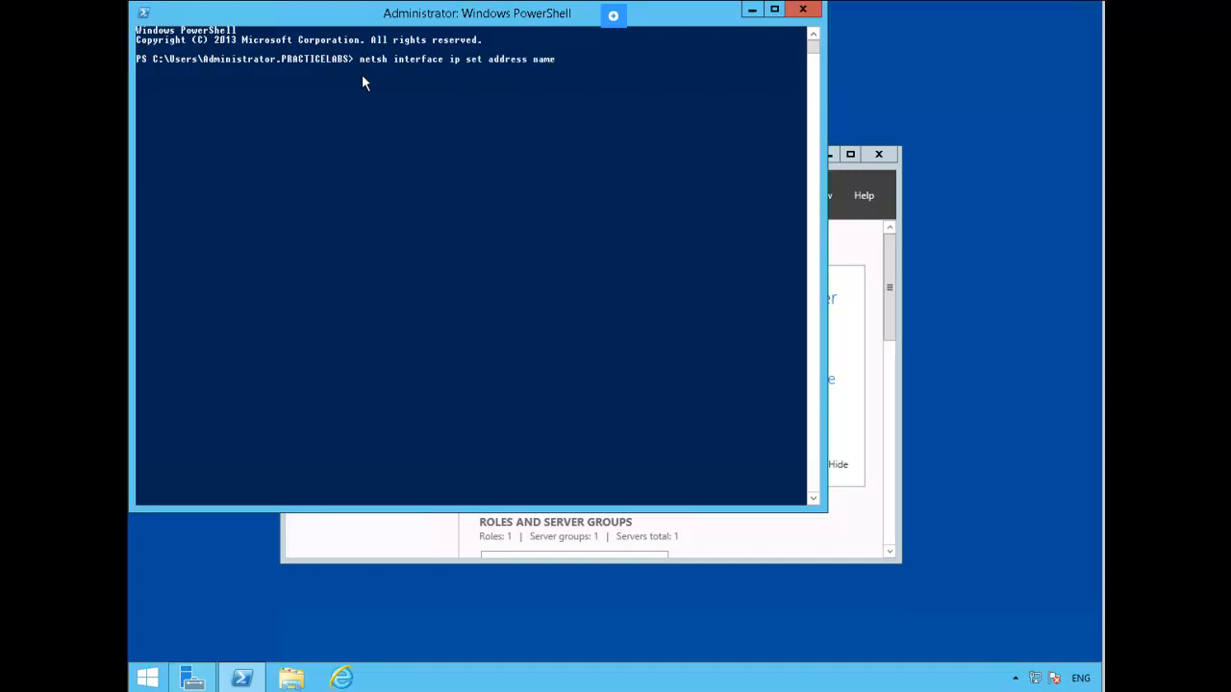
text(=)
key(Left)
text(Ethernet 2)
key(Right)
text(static 192.1)
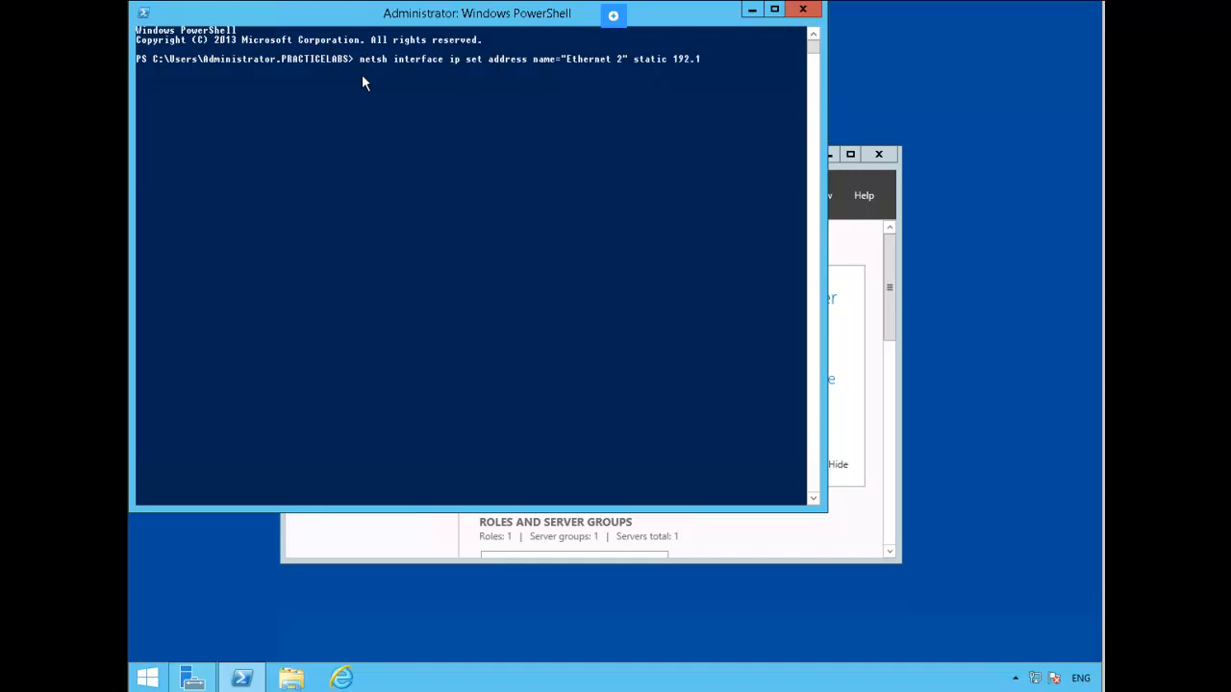
text(68.1.2 255.255.255.0)
key(Return)
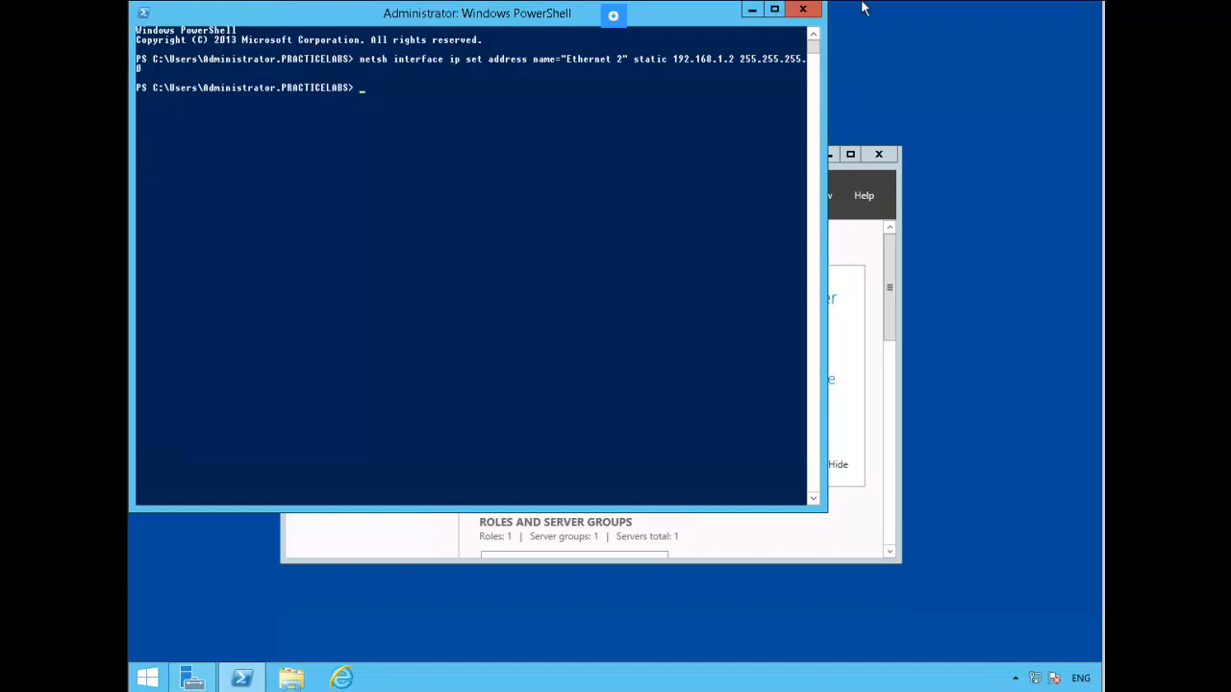
Use netsh interface ip set dns to assign "Ethernet 2" the static DNS server 192.168.0.1
click(363, 87)
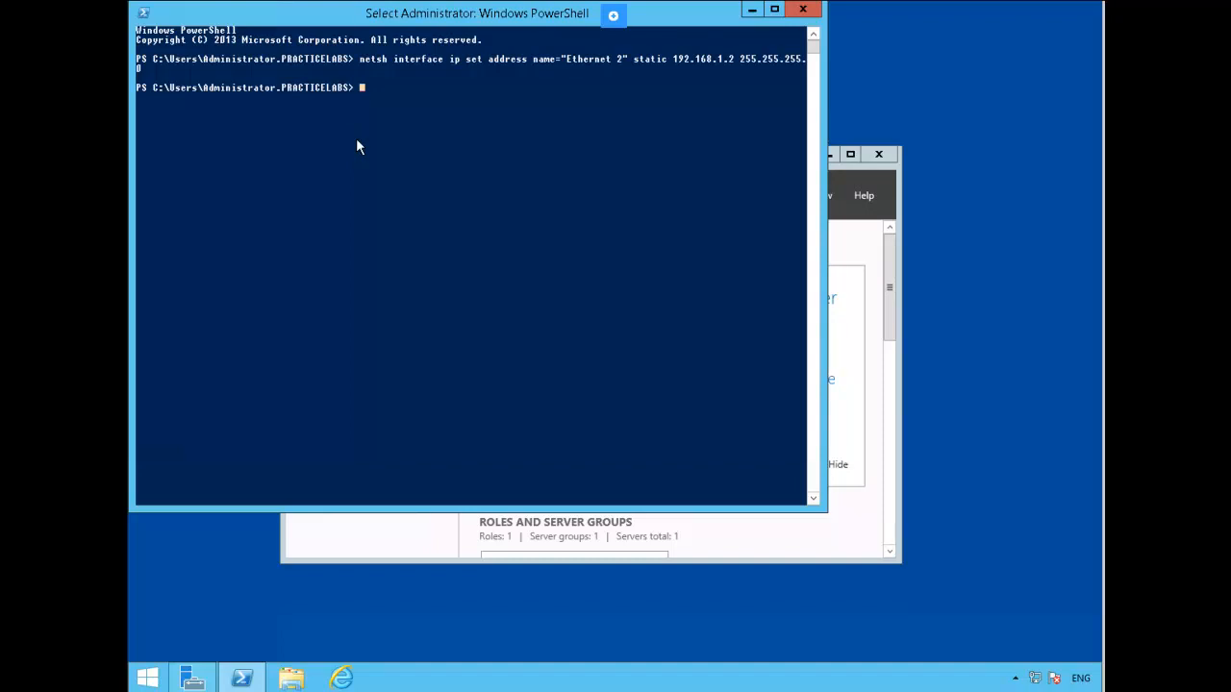
text(netsh interface ip set)
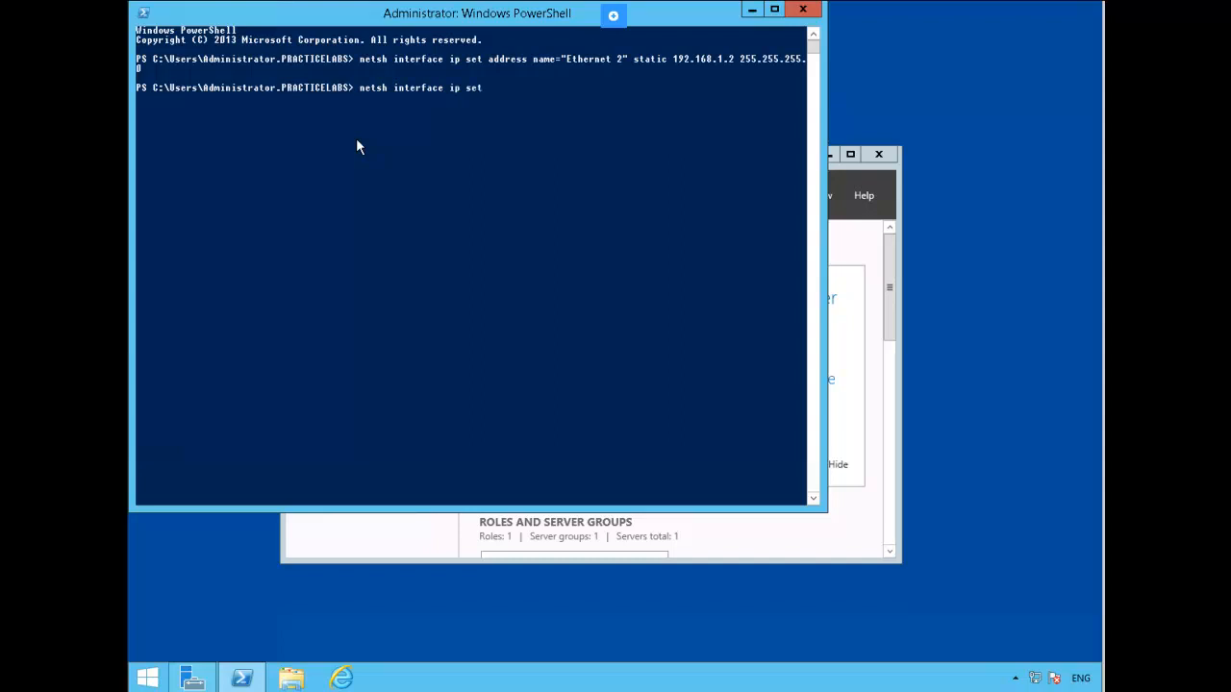
text( dn)
text(s "")
text(Ethernet )
text(2)
text(static)
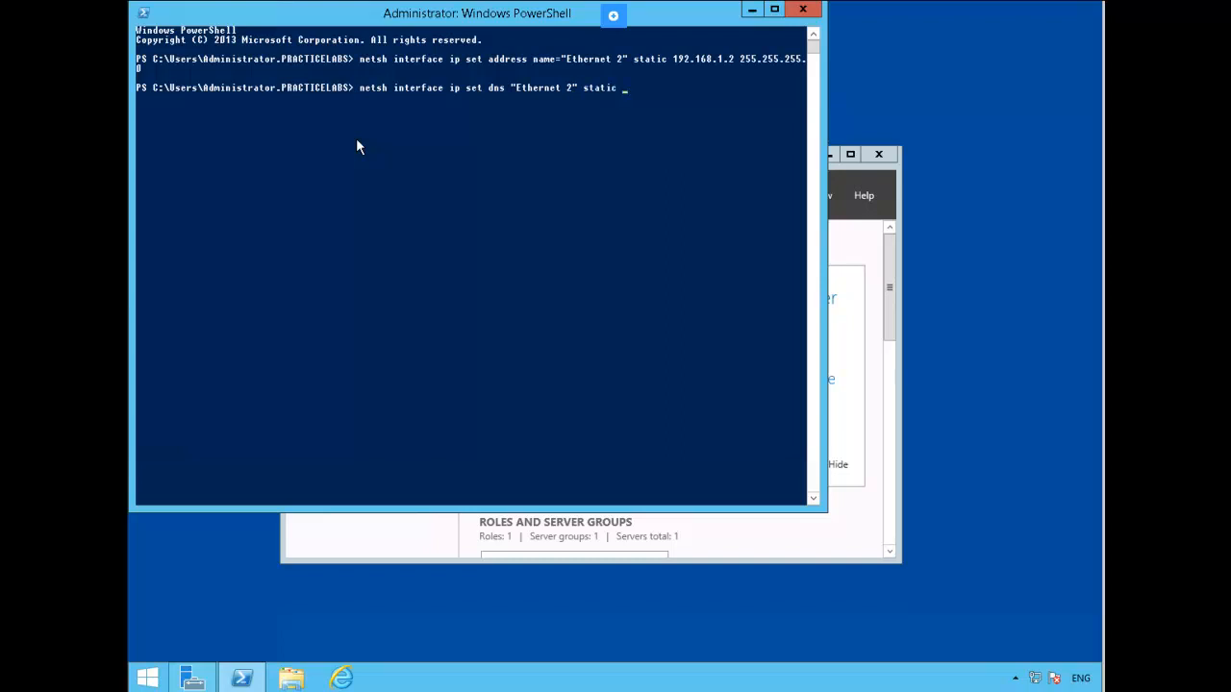
text( 192.168.2.)
key(BackSpace)
key(BackSpace)
text(0.1)
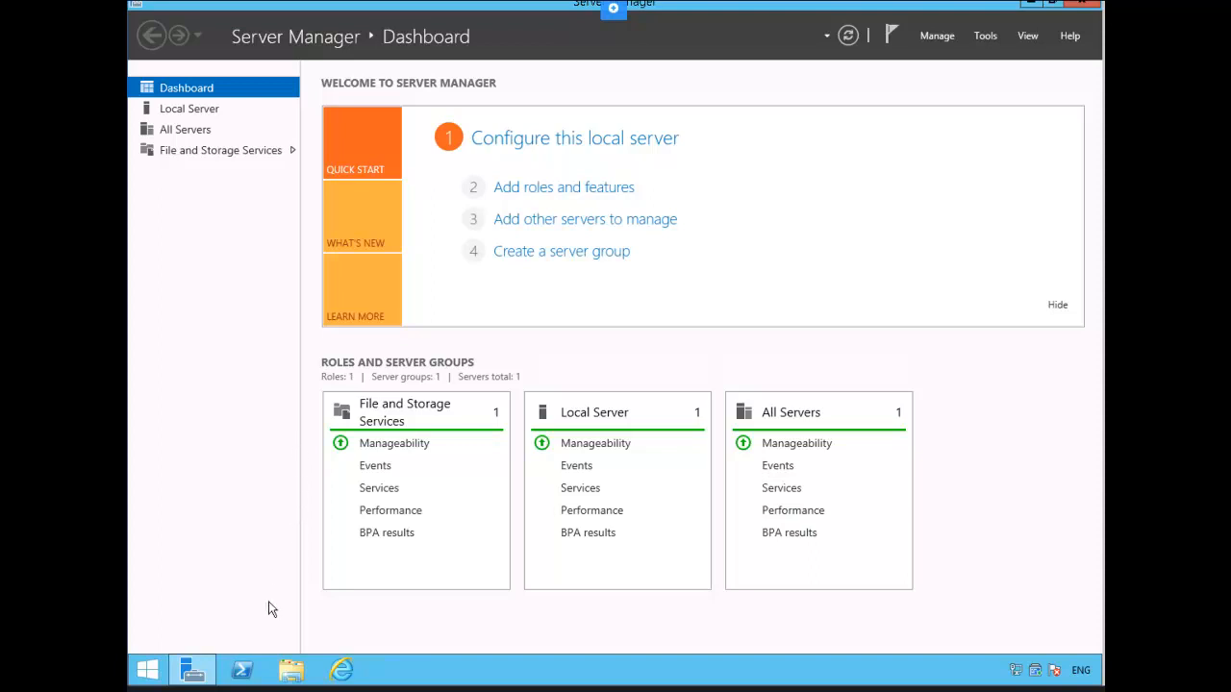
In PowerShell on the second server, use netsh to set "Ethernet 2" to static IP 192.168.1.4 with mask 255.255.255.0
click(242, 671)
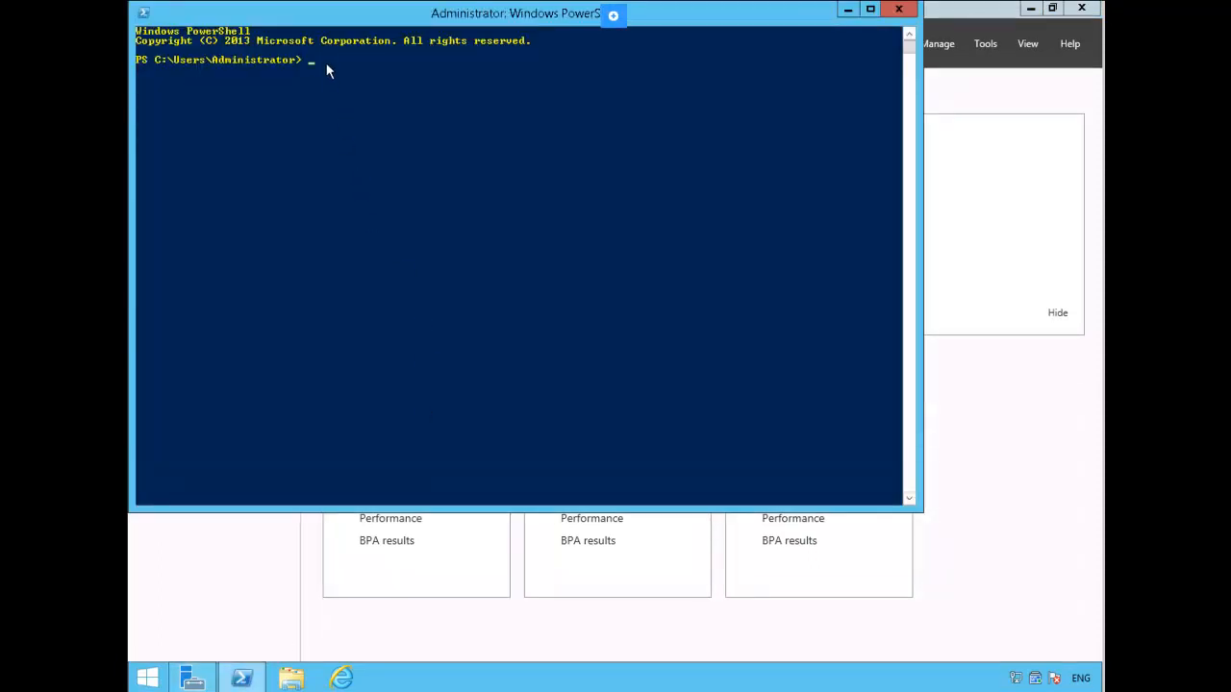
click(317, 77)
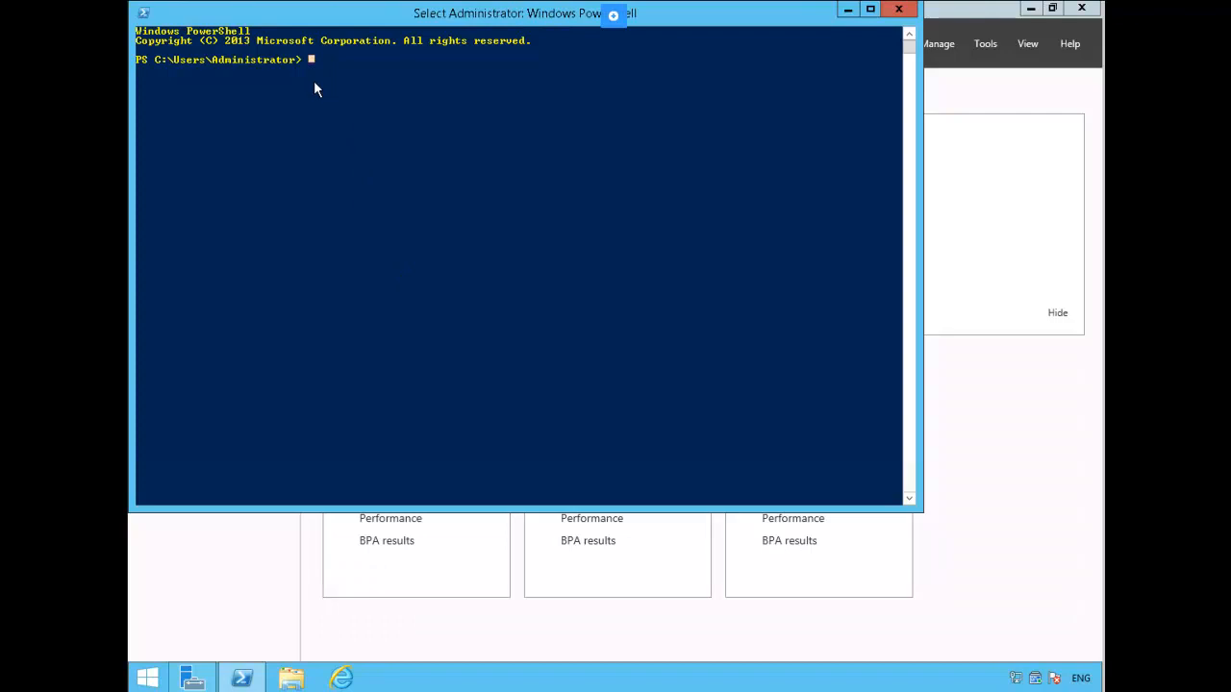
text(ne)
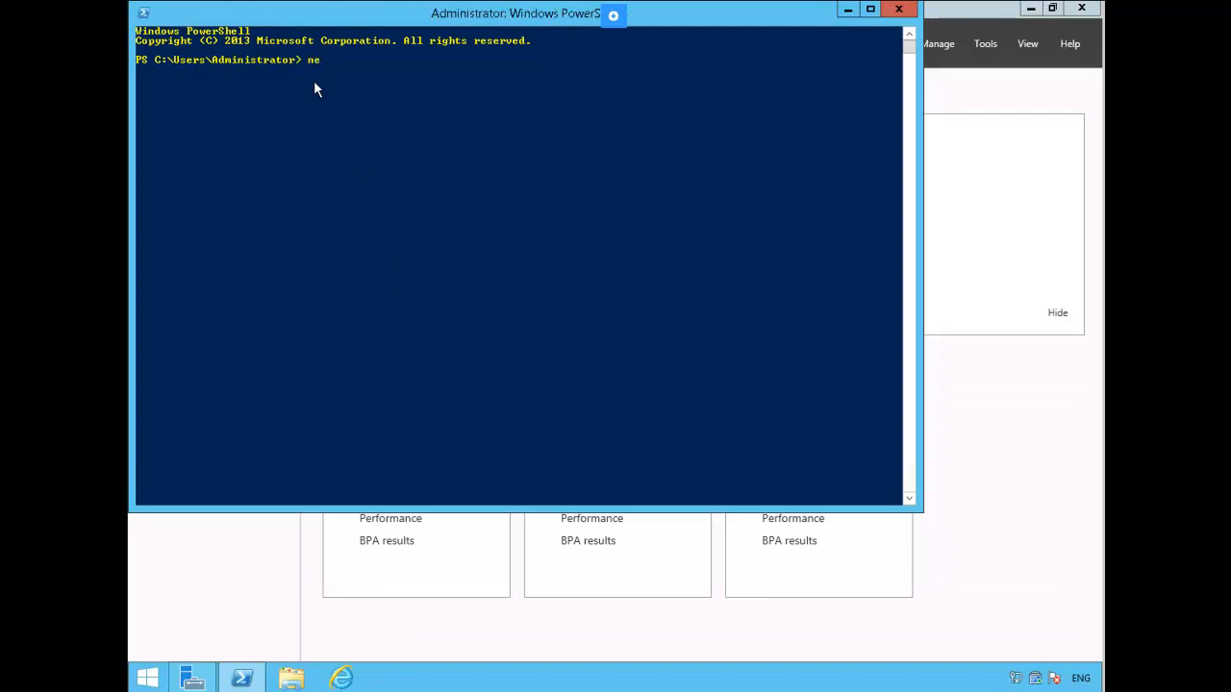
text(tsh interface)
key(BackSpace)
key(BackSpace)
text(e ip set address name=)
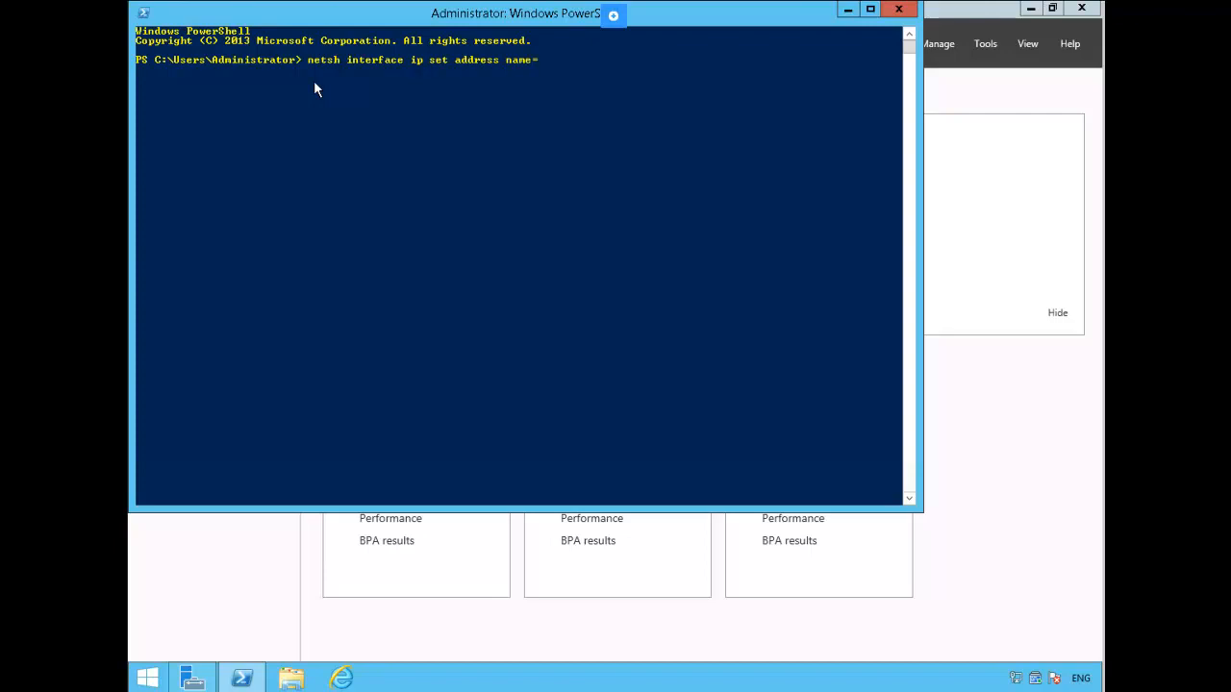
text("")
key(Left)
text(Ethernet 2)
key(Right)
text(static 192.168.1.4 255.255.255)
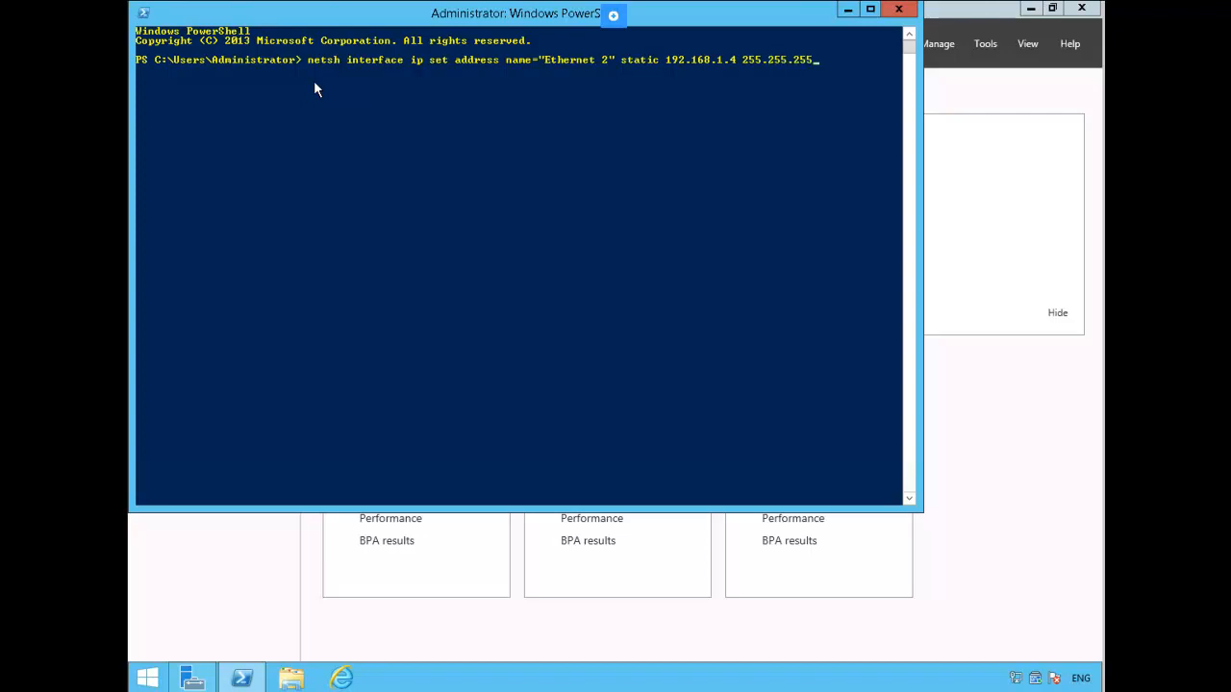
text(.0)
key(Return)
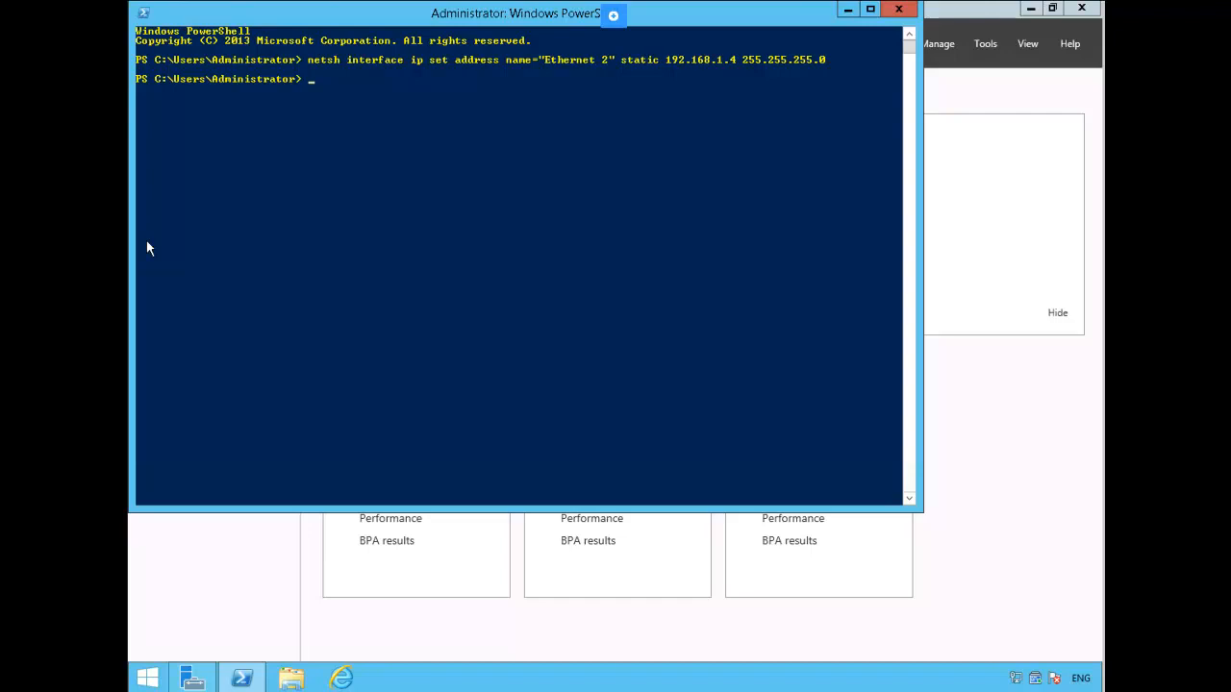
Set the static DNS server of the Ethernet interface to 192.168.0.1 with netsh
click(308, 80)
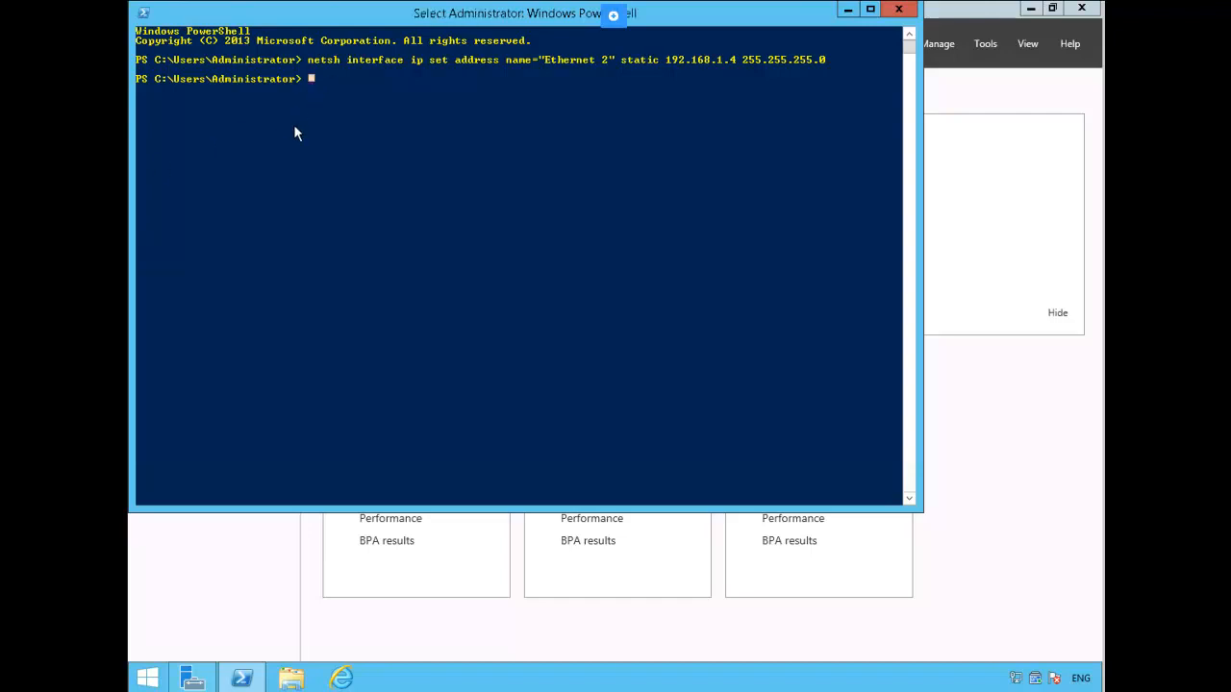
text(netsh interface ip set dns Ethernet)
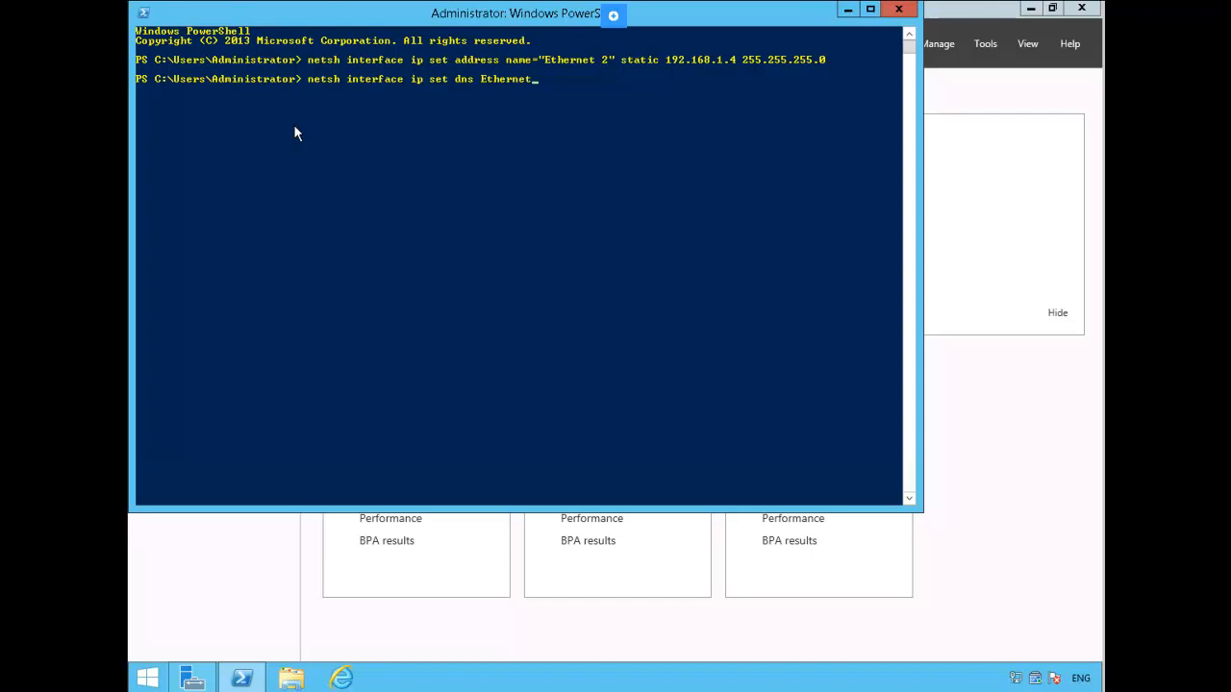
text( static 192.168.0.1)
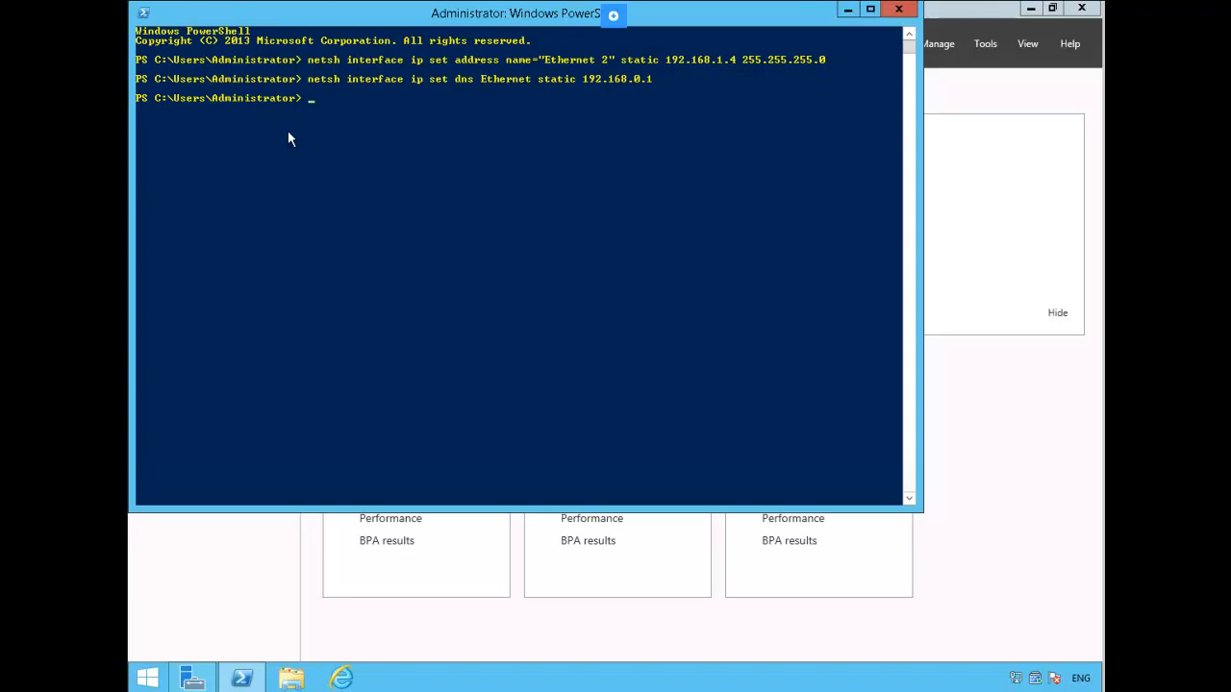
Run netsh interface ip set dns for the "Ethernet 2" interface with static DNS server 192.168.0.1
text(netsh interface ip set dns ""Ethe)
key(BackSpace)
key(BackSpace)
key(BackSpace)
key(BackSpace)
key(BackSpace)
text(Ethernet)
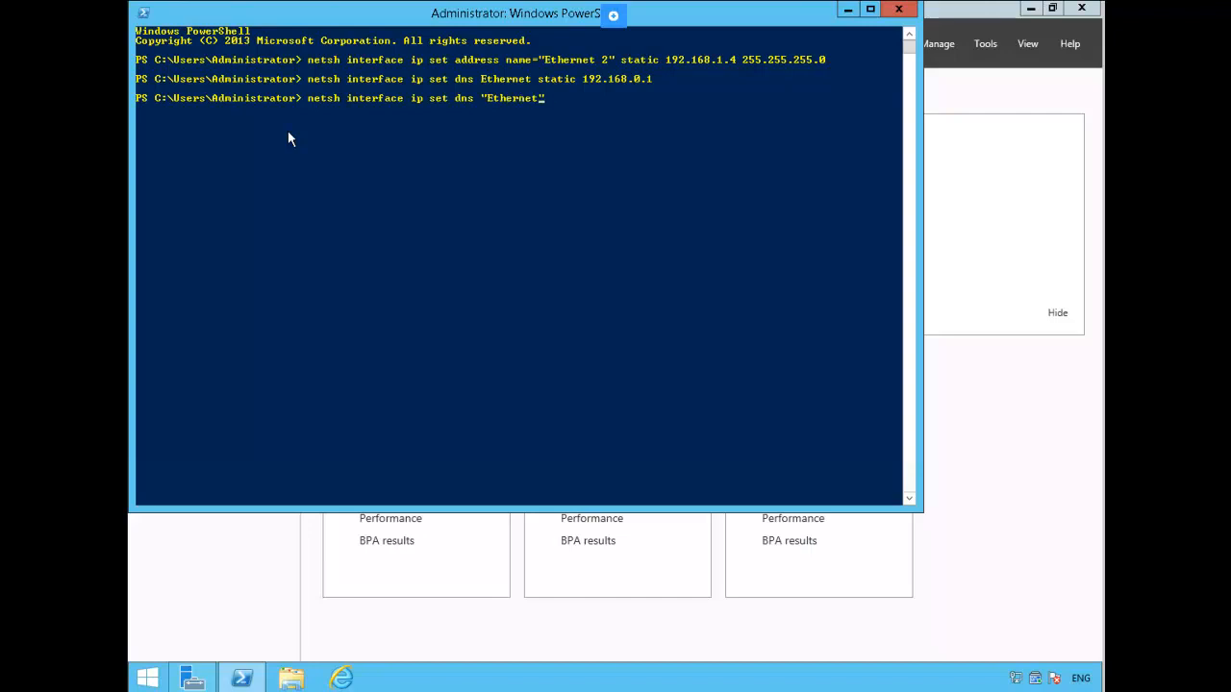
text( 2)
key(End)
text(static 192.168.0.1)
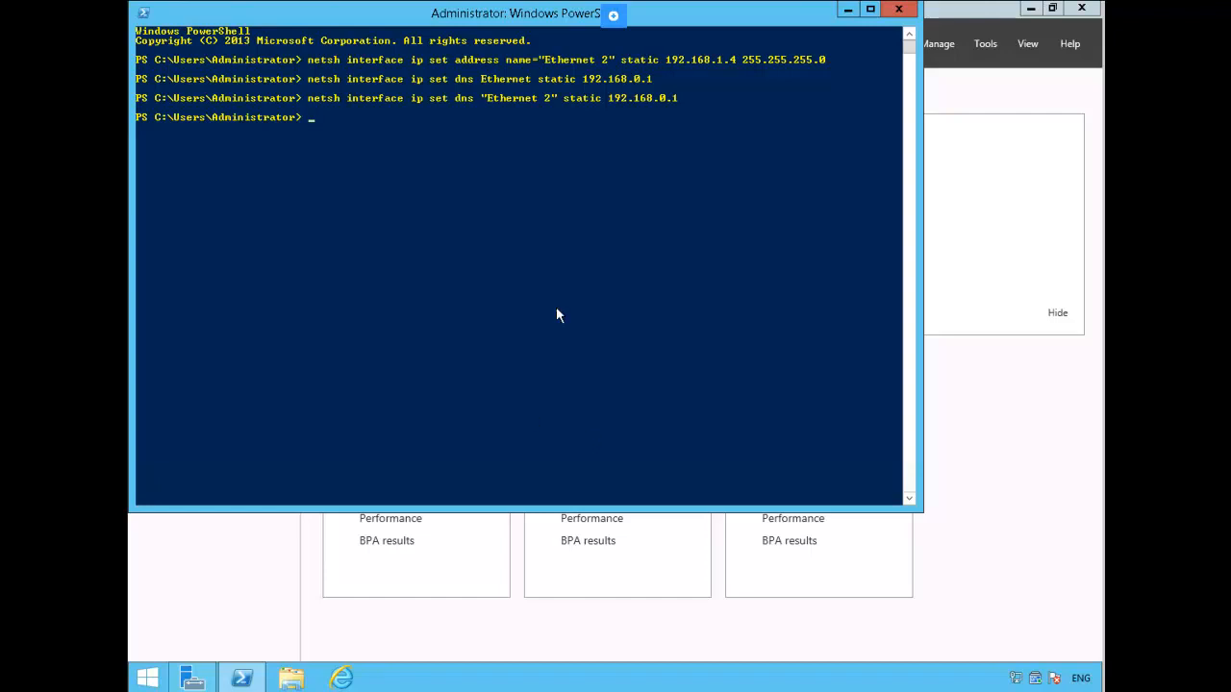
Join the computer to the practicelabs.com domain using add-computer with the practicelabs\administrator domain credential, and enter the account password
click(313, 117)
key(Escape)
text(add-computer -domaincredential)
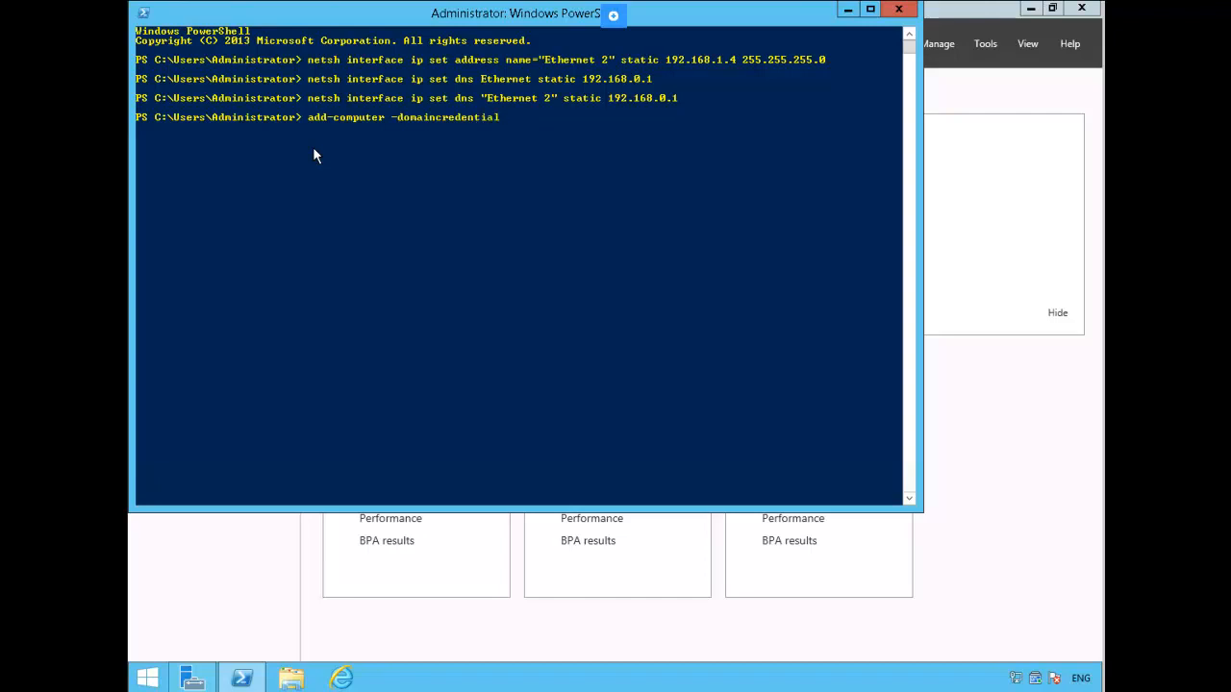
text( practicelabs\administrator)
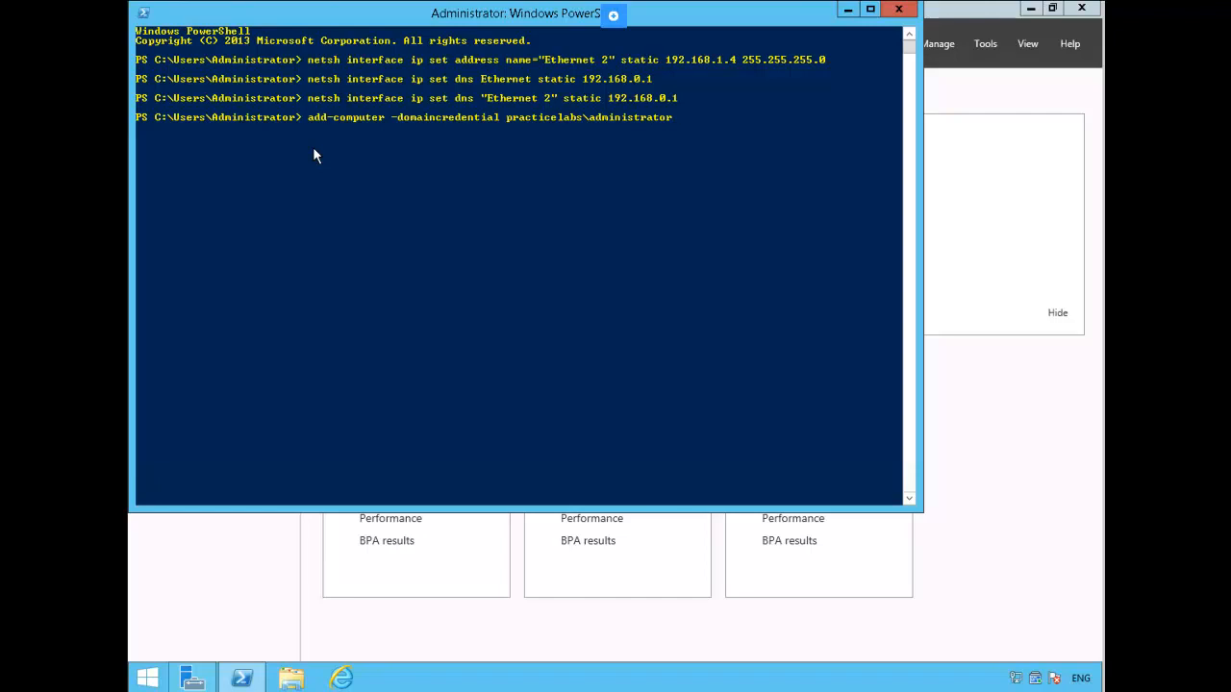
text( -domainname practicelabs.com)
key(Return)
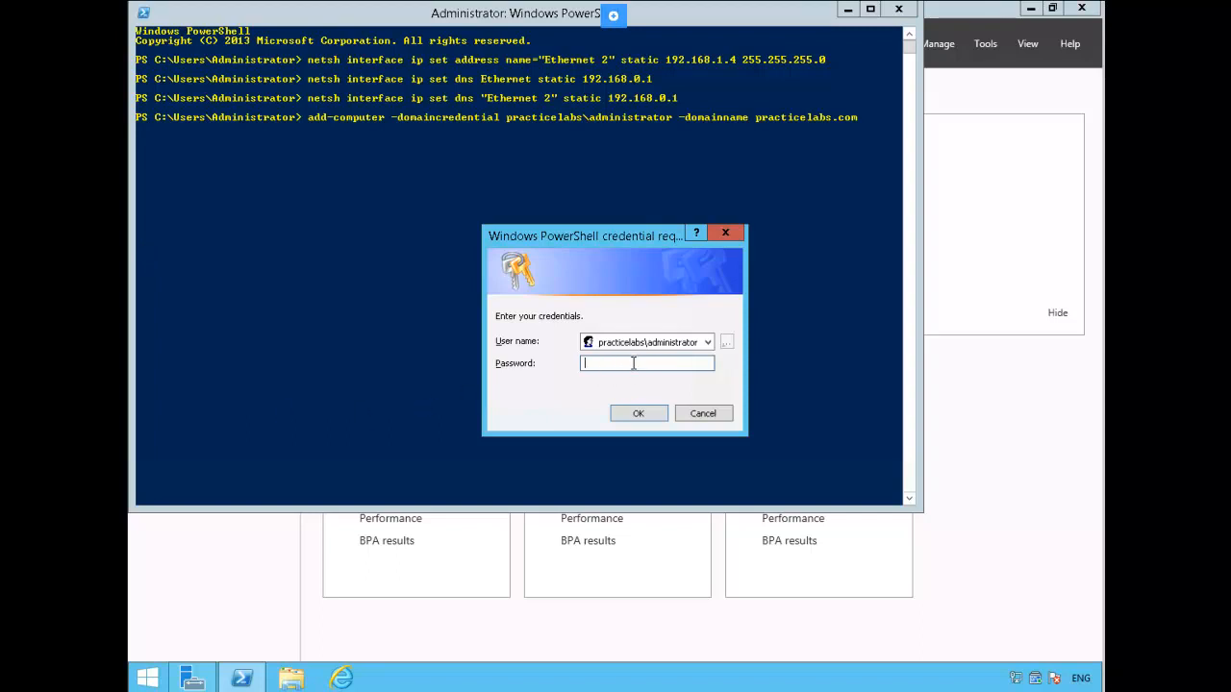
text(******)
key(Return)
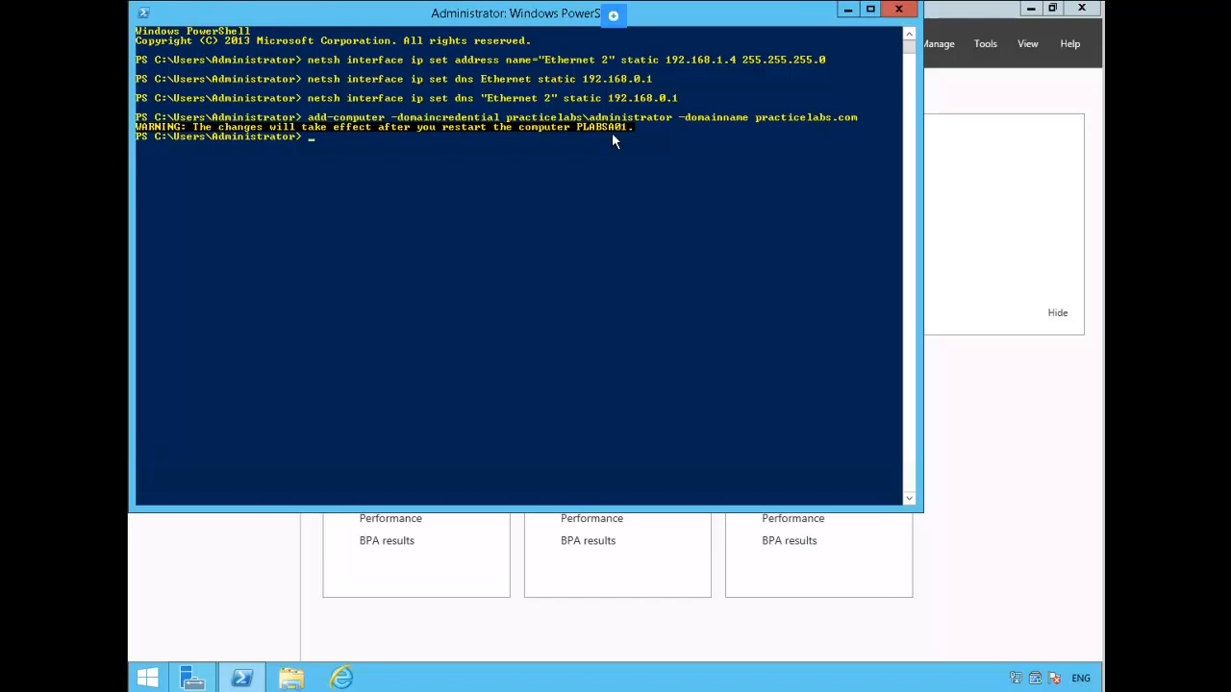
Restart the server immediately with the command shutdown /r /t 0
click(313, 136)
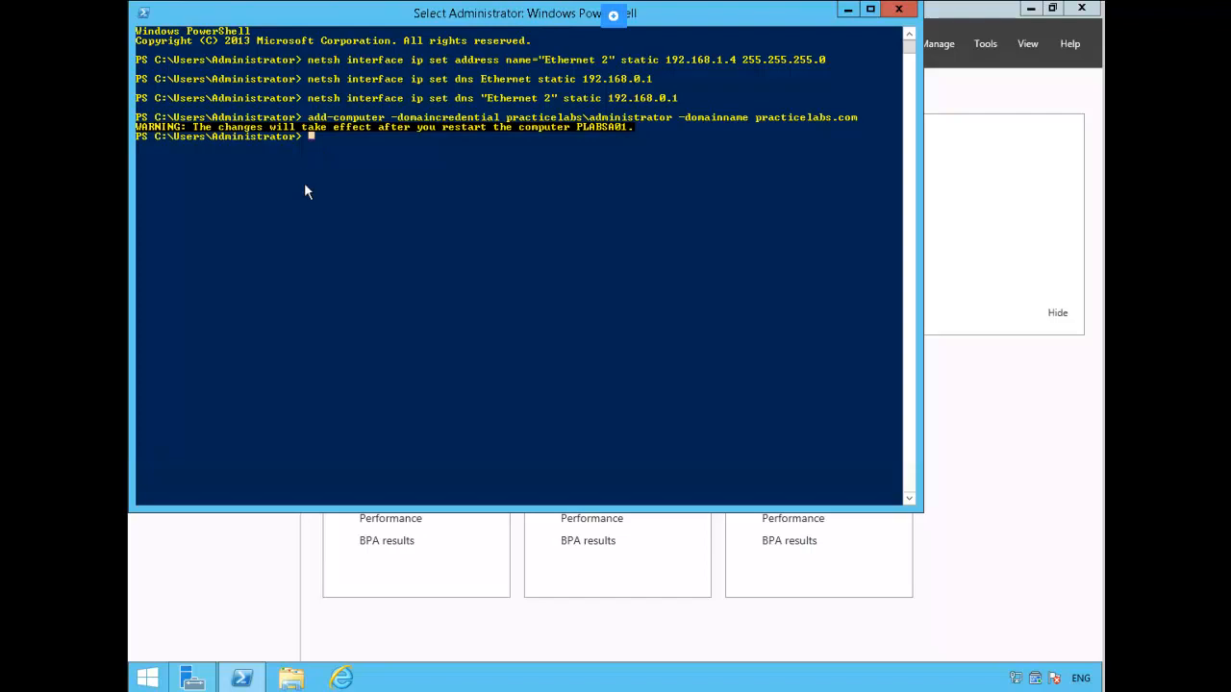
text(sh)
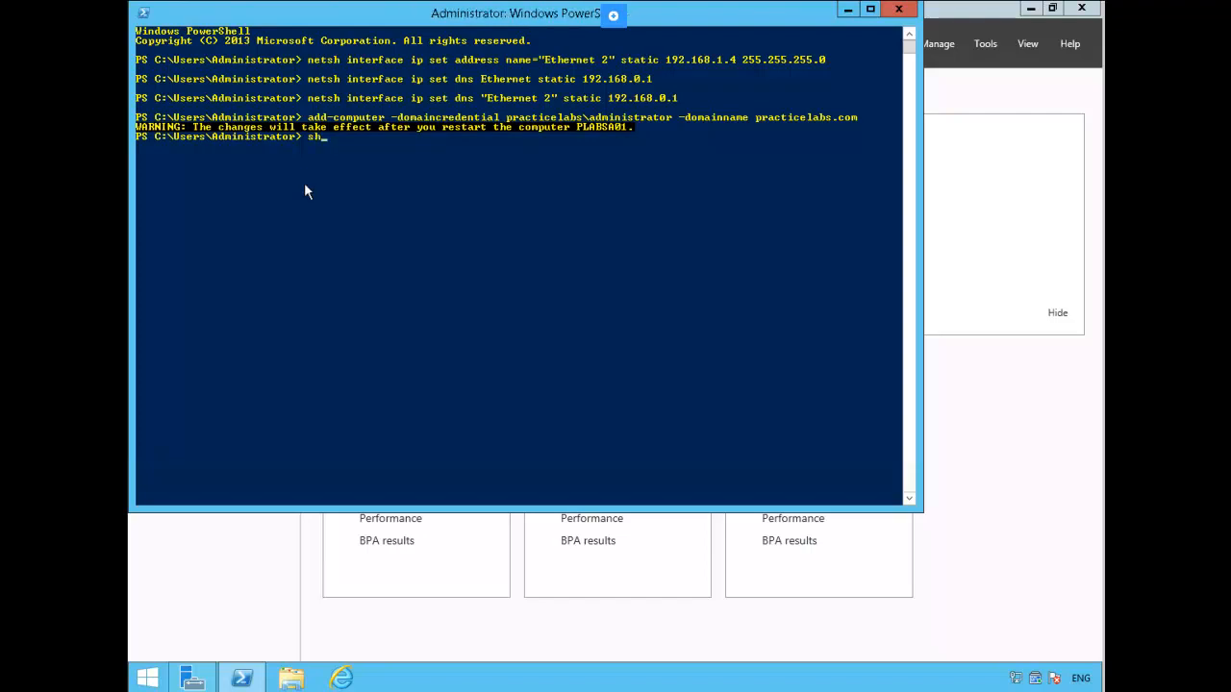
text(utdown /r)
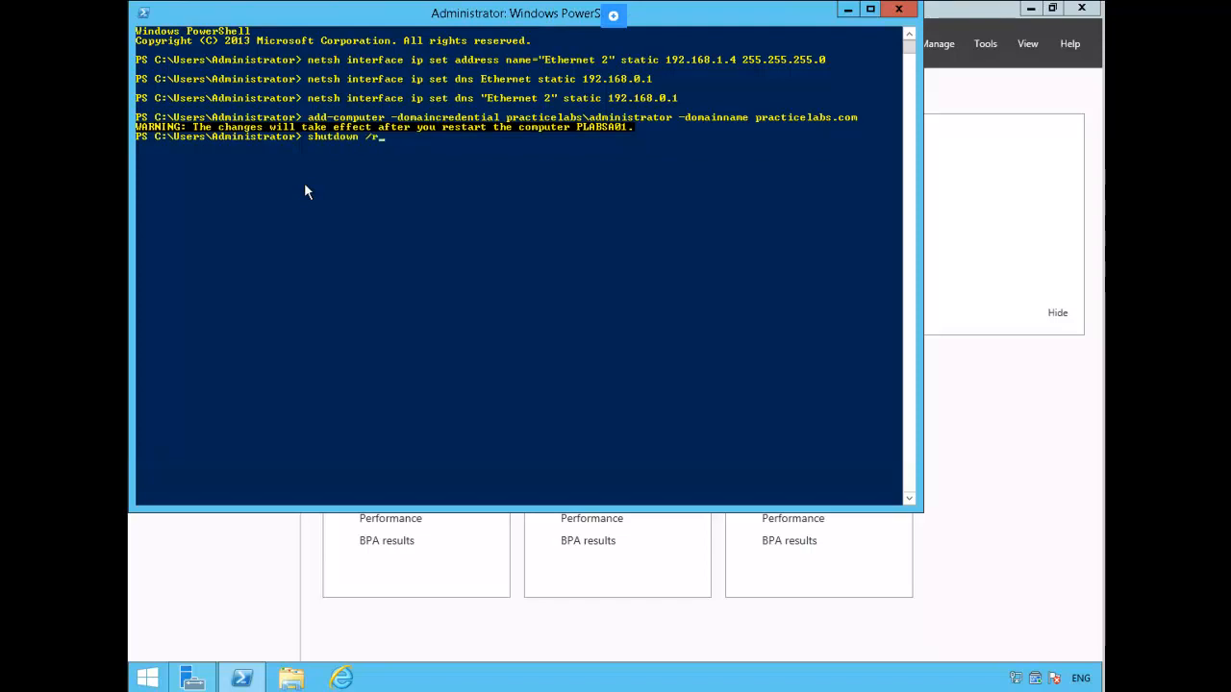
text(/t 0)
key(Return)
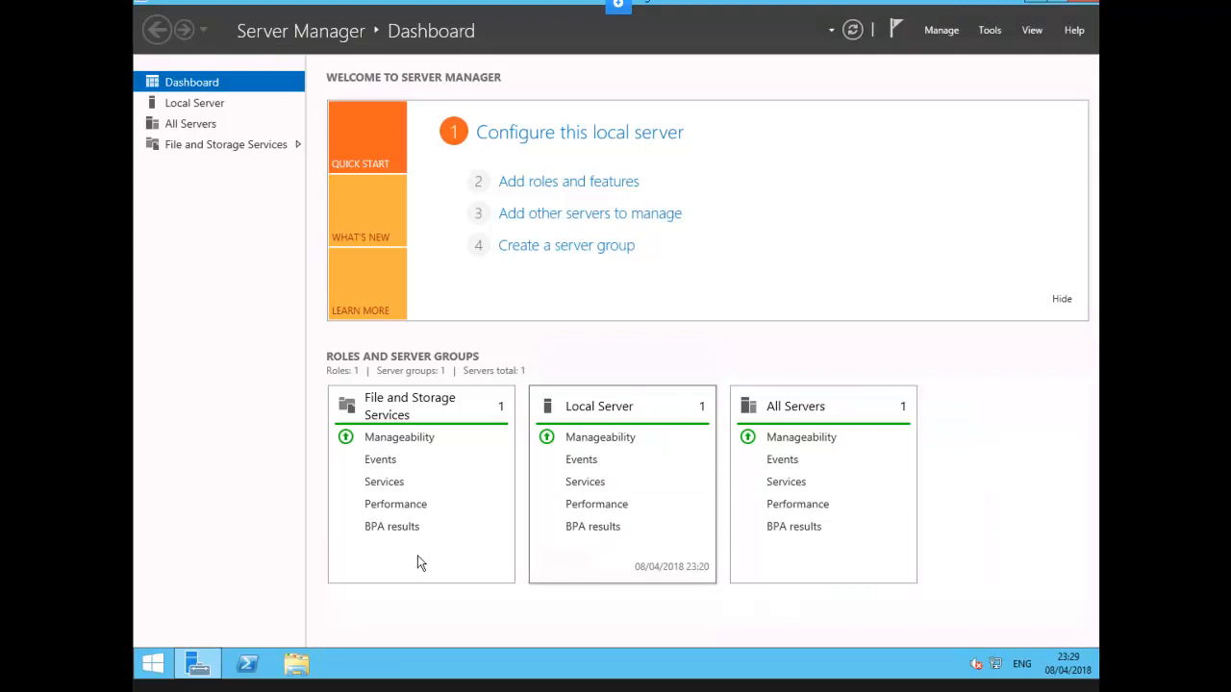
In an elevated PowerShell session, install the FS-FileServer feature with -IncludeManagementTools and -IncludeAllSubFeature
right_click(245, 667)
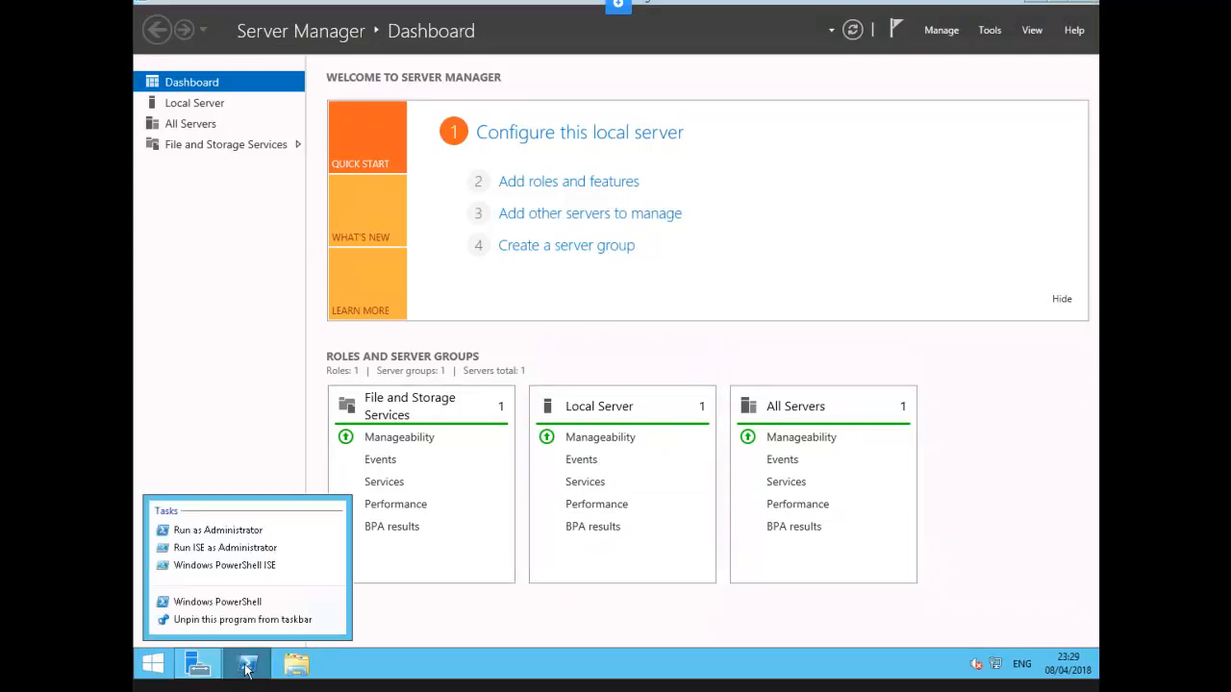
click(217, 545)
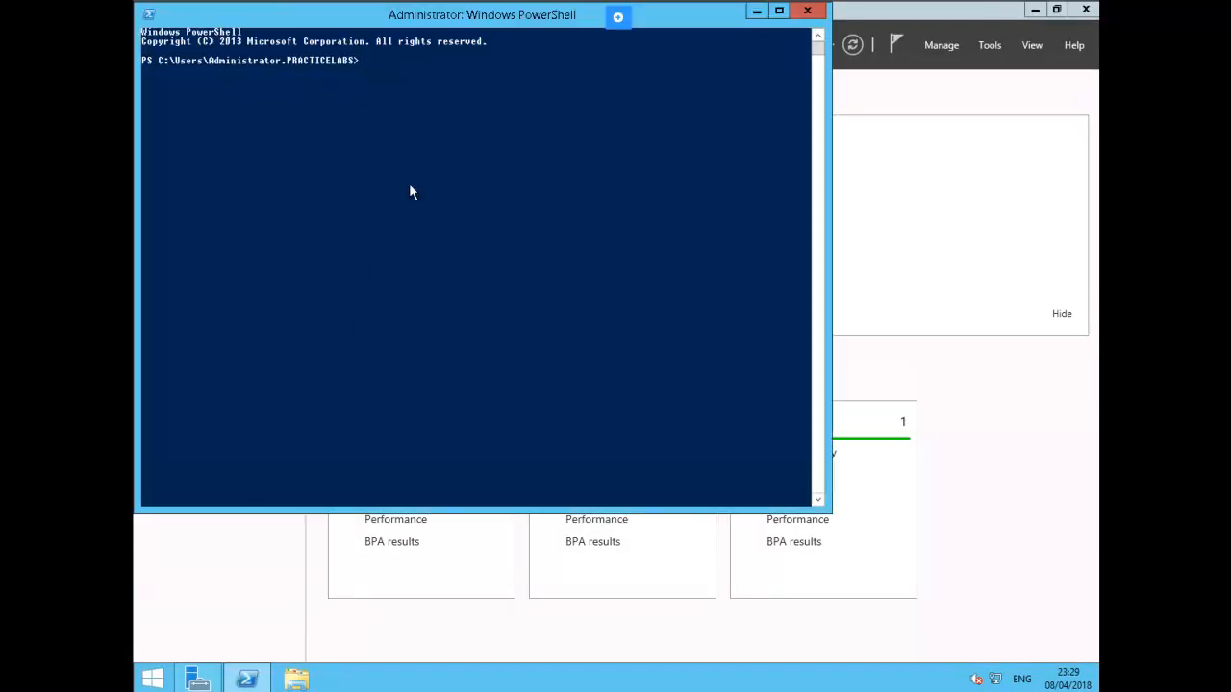
click(366, 59)
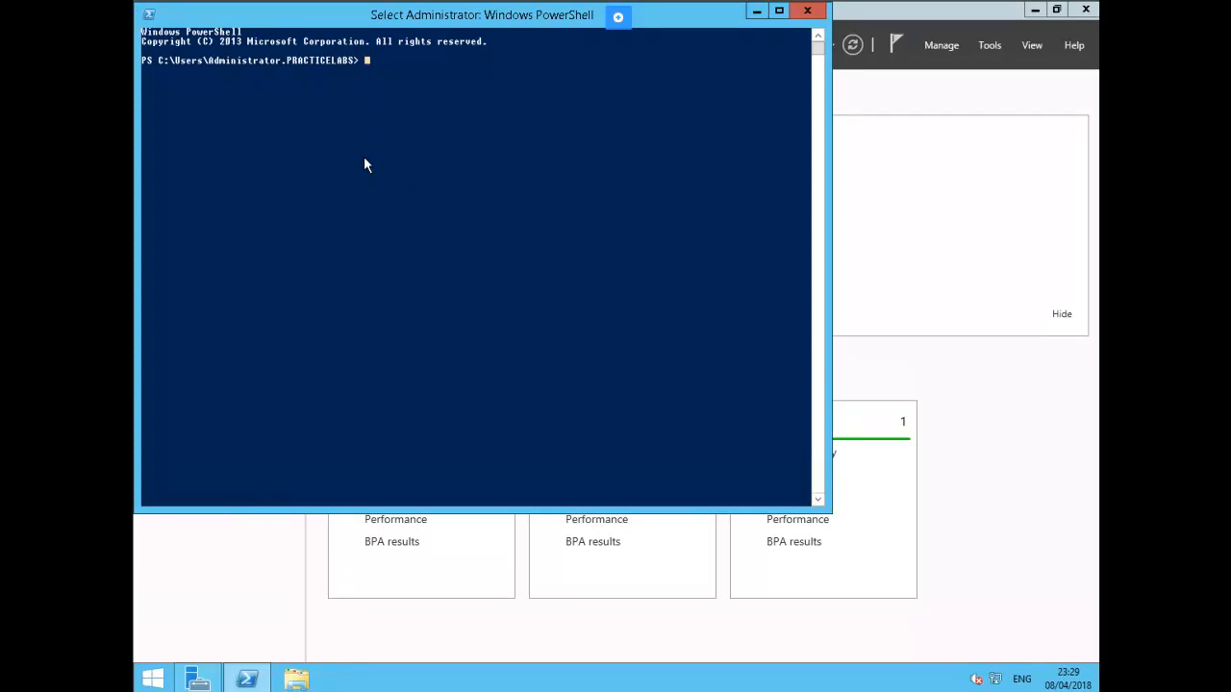
text(add)
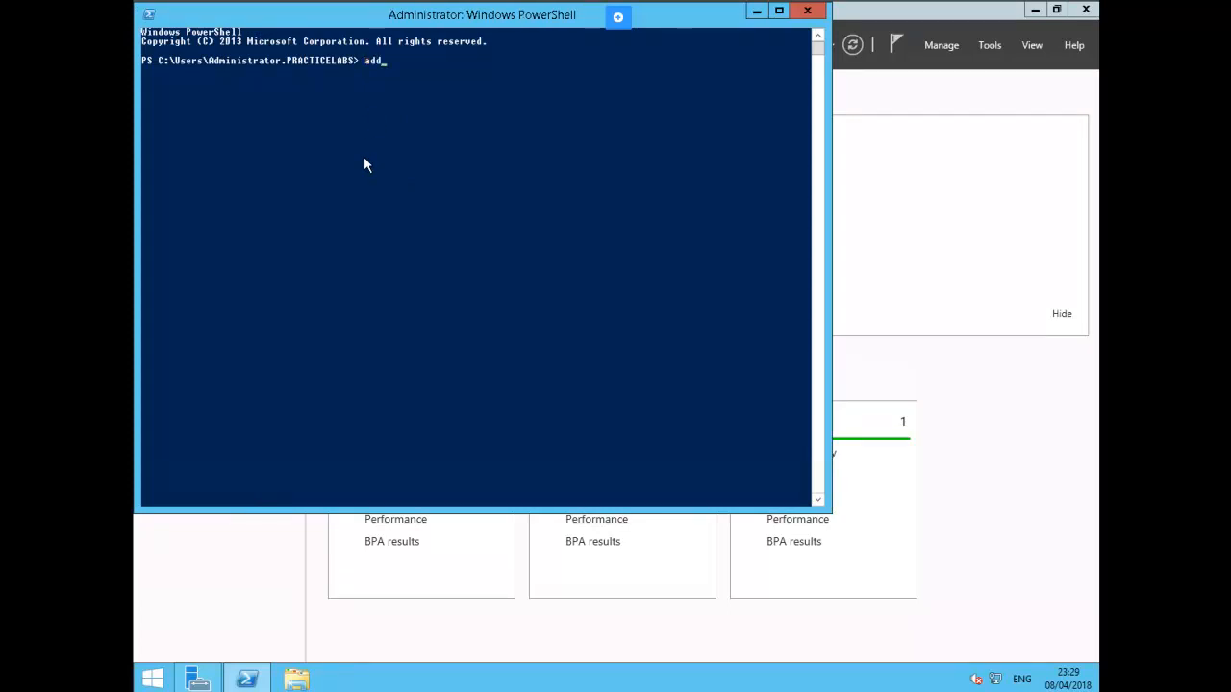
text(-WindowsFeature -Name FS-FileServer)
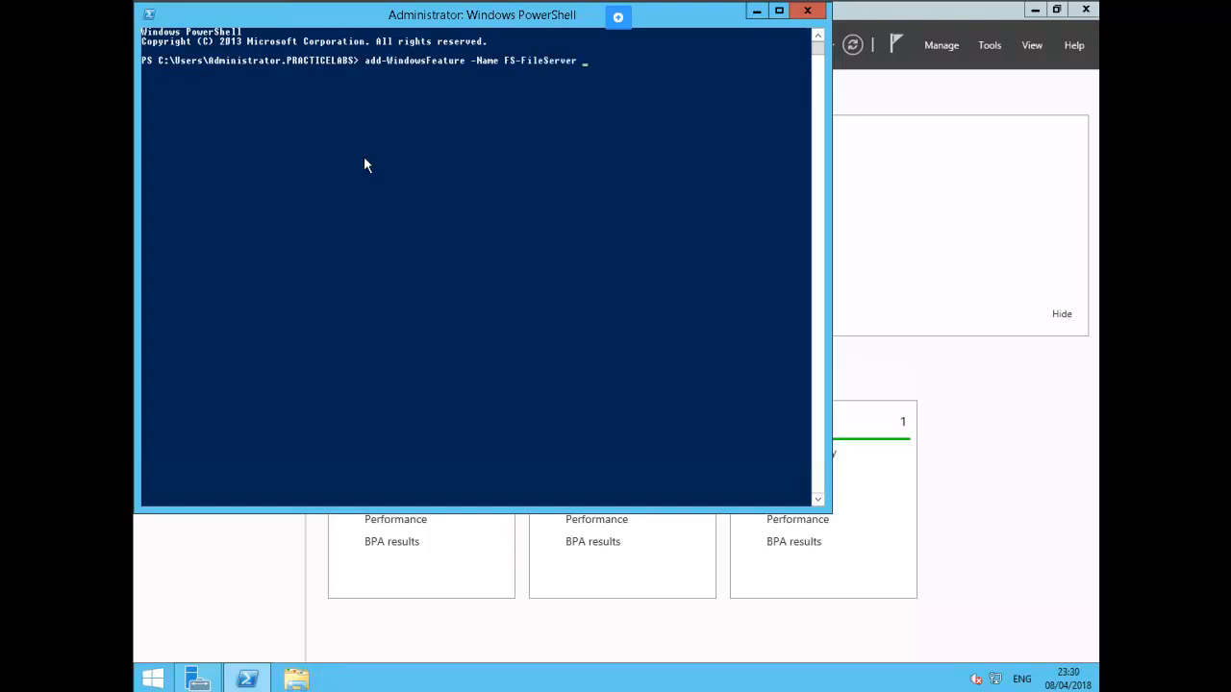
text( -IncludeManagementTools)
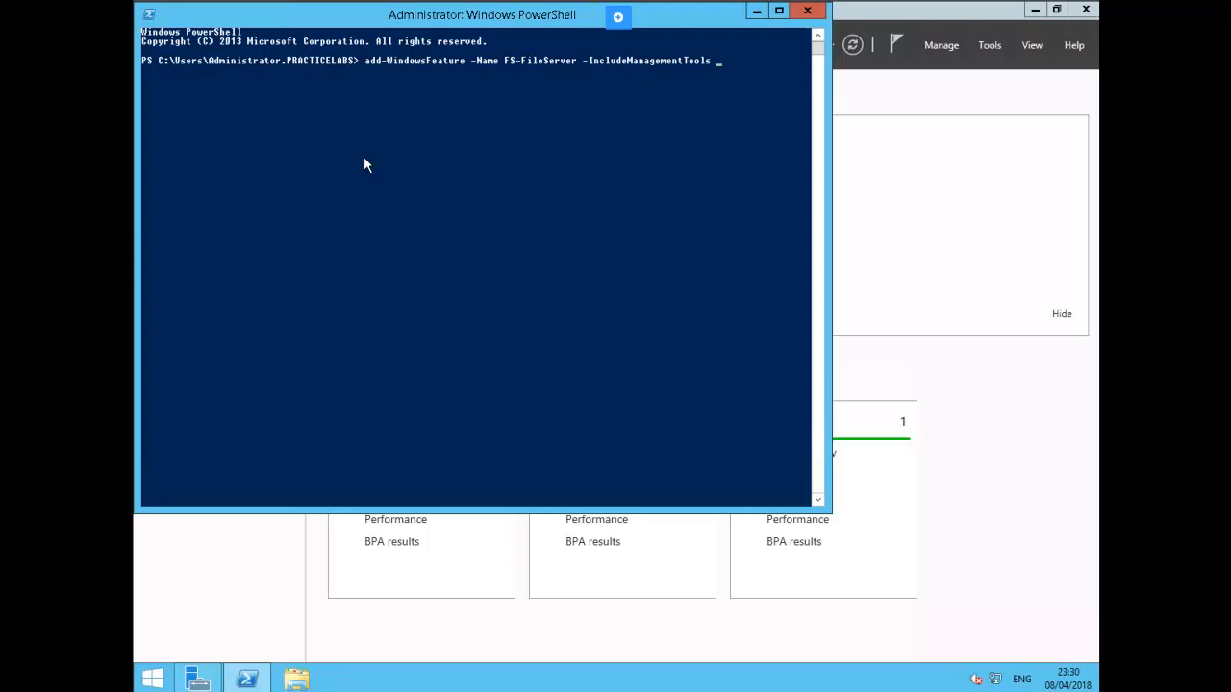
text( -IncludeAllSubFeature)
key(Return)
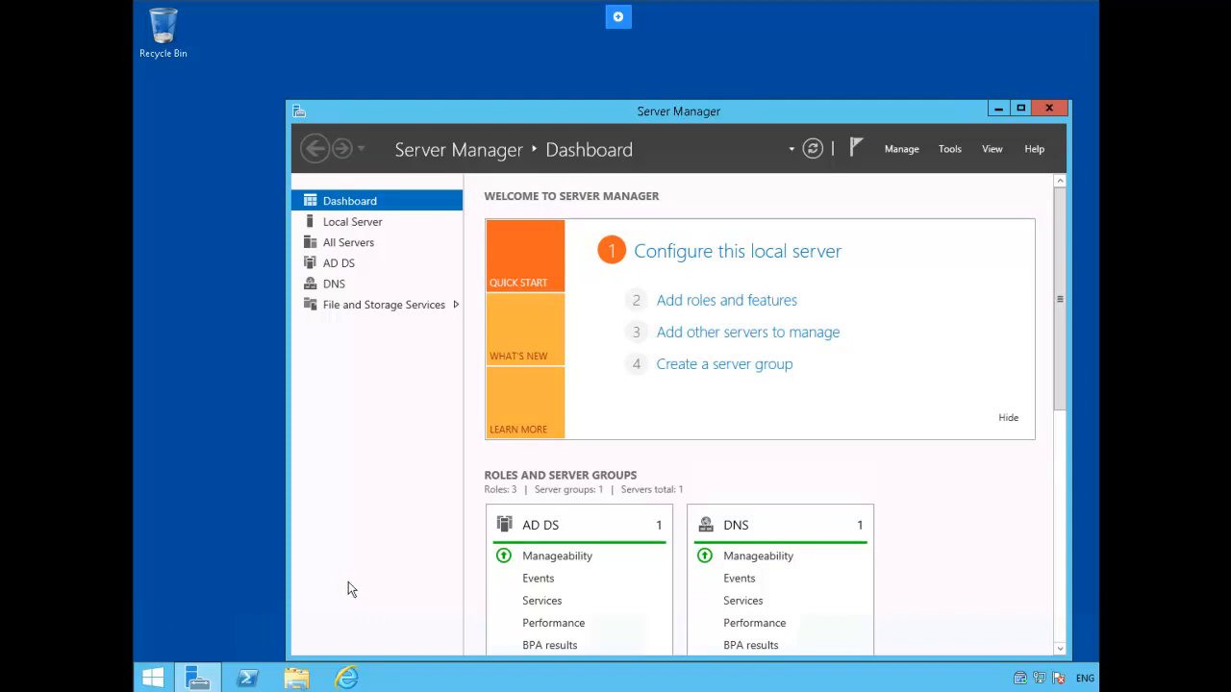
On PLABDC01, install the FS-iSCSITarget-Server feature with -IncludeManagementTools from an elevated PowerShell session
right_click(250, 678)
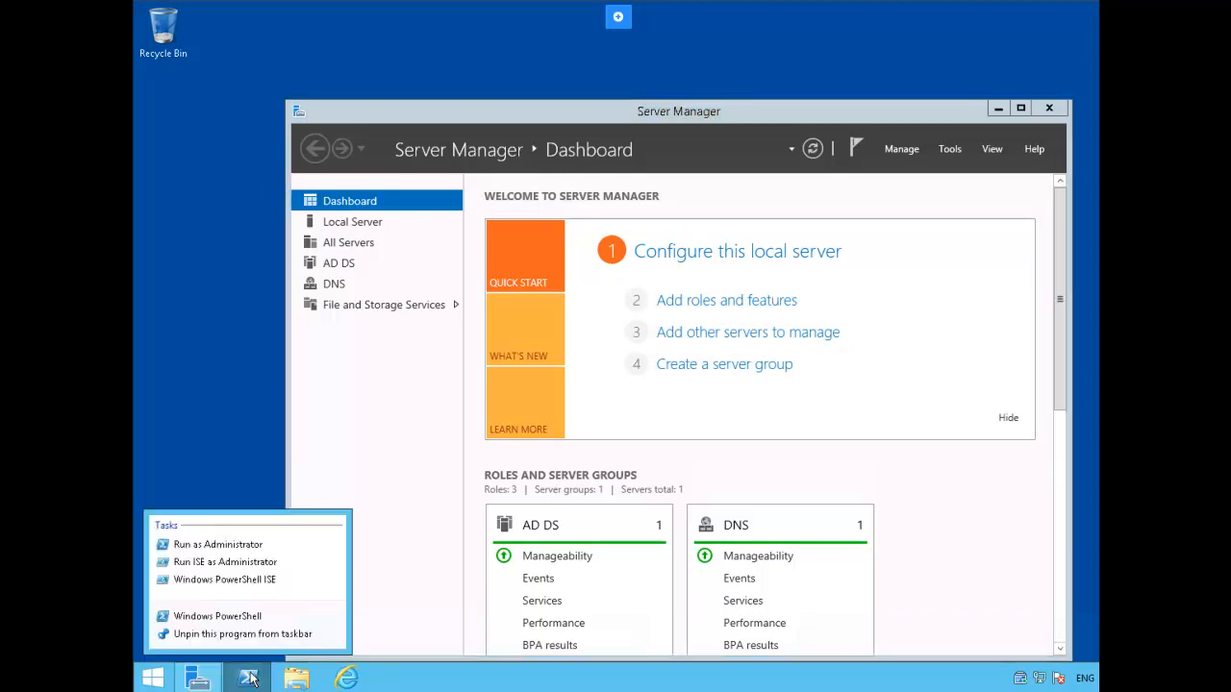
click(240, 545)
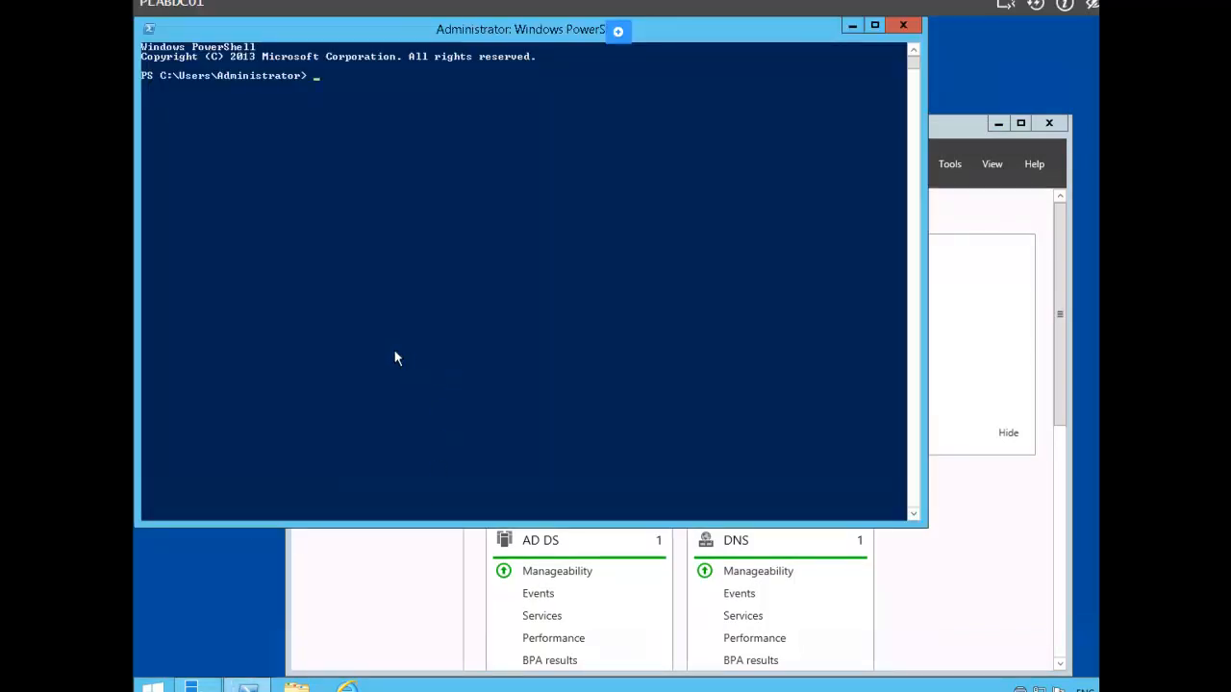
text(Add-WindowsFeature)
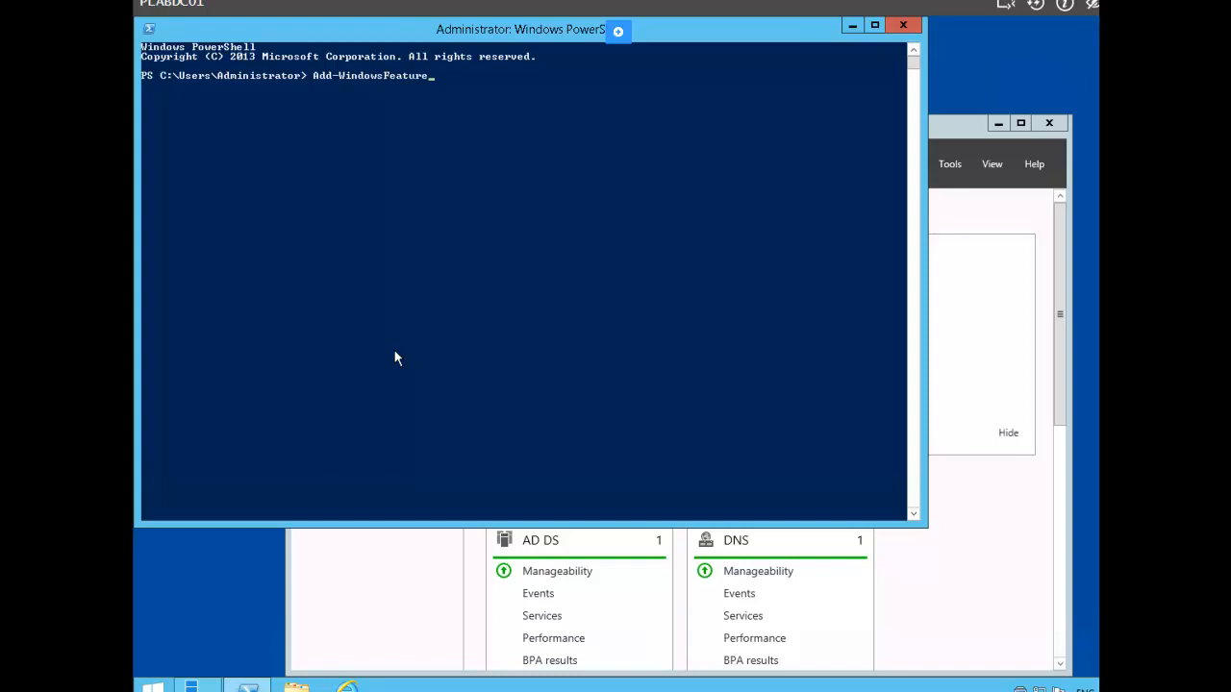
text( -Name FS-iSCSITarget-Server)
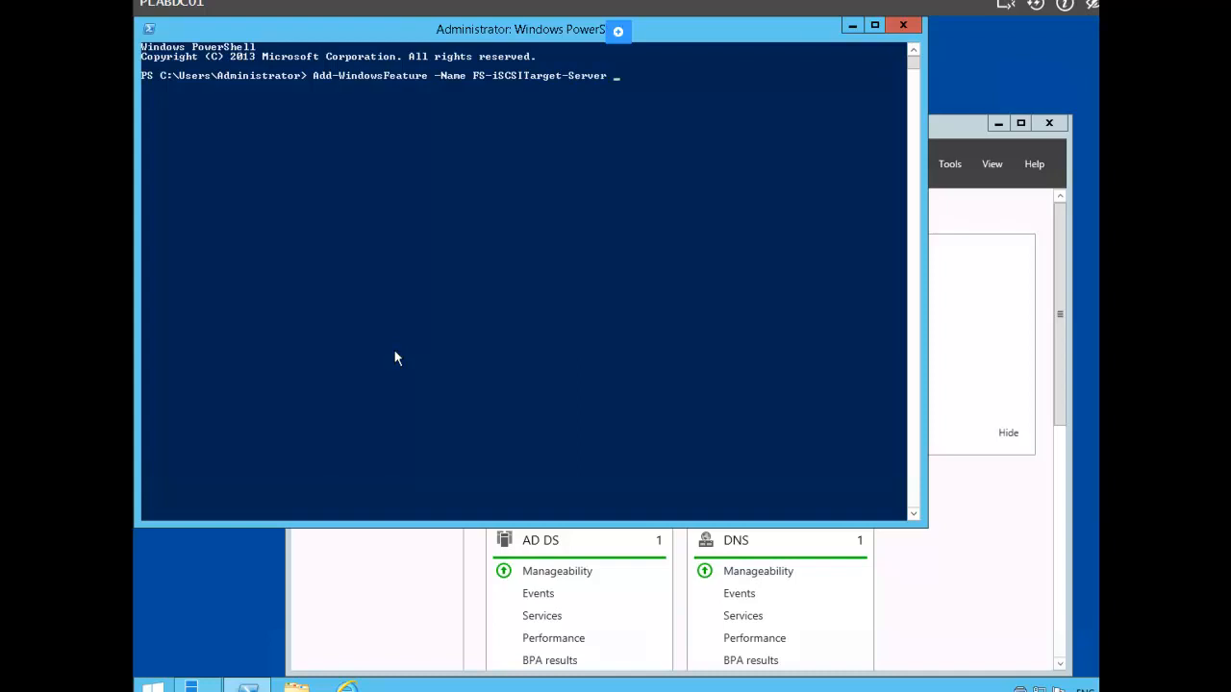
text( -IncludeManagementTools)
click(763, 76)
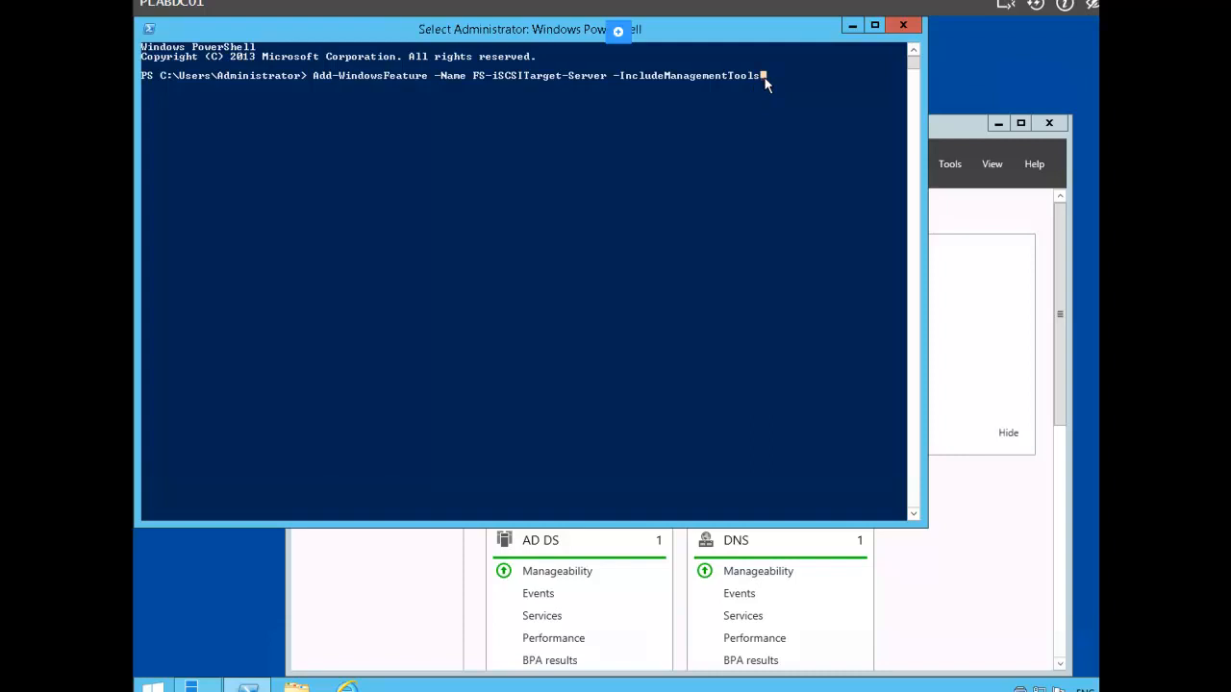
key(Return)
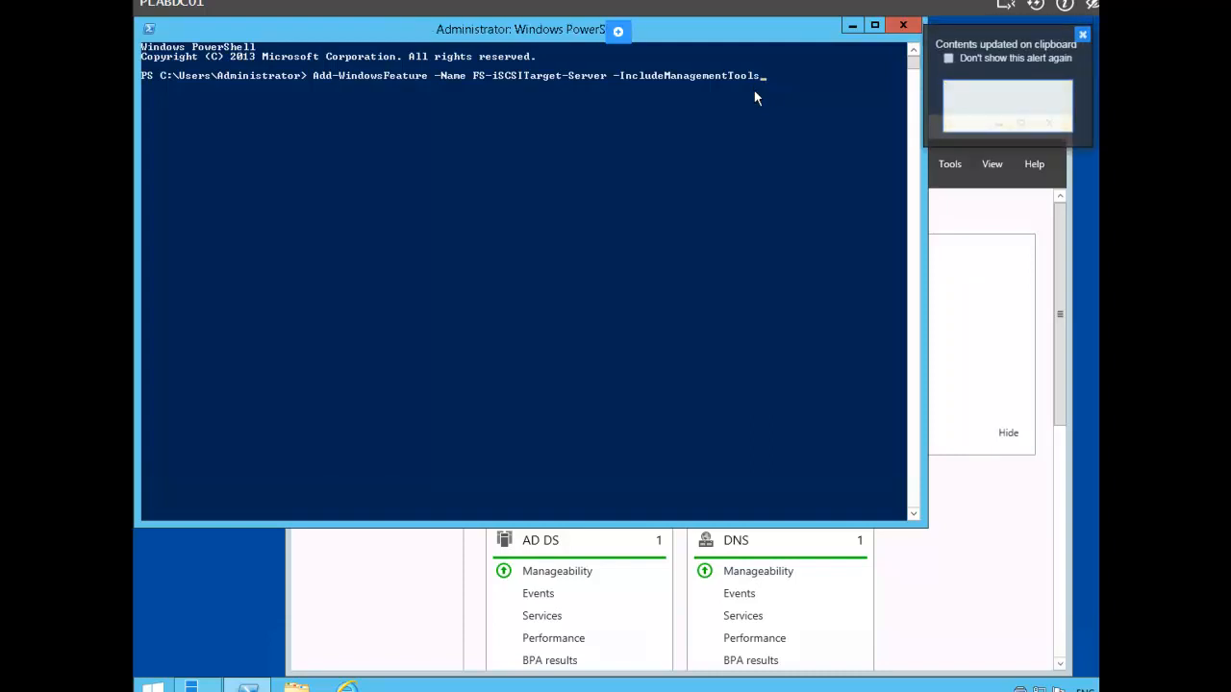
click(761, 77)
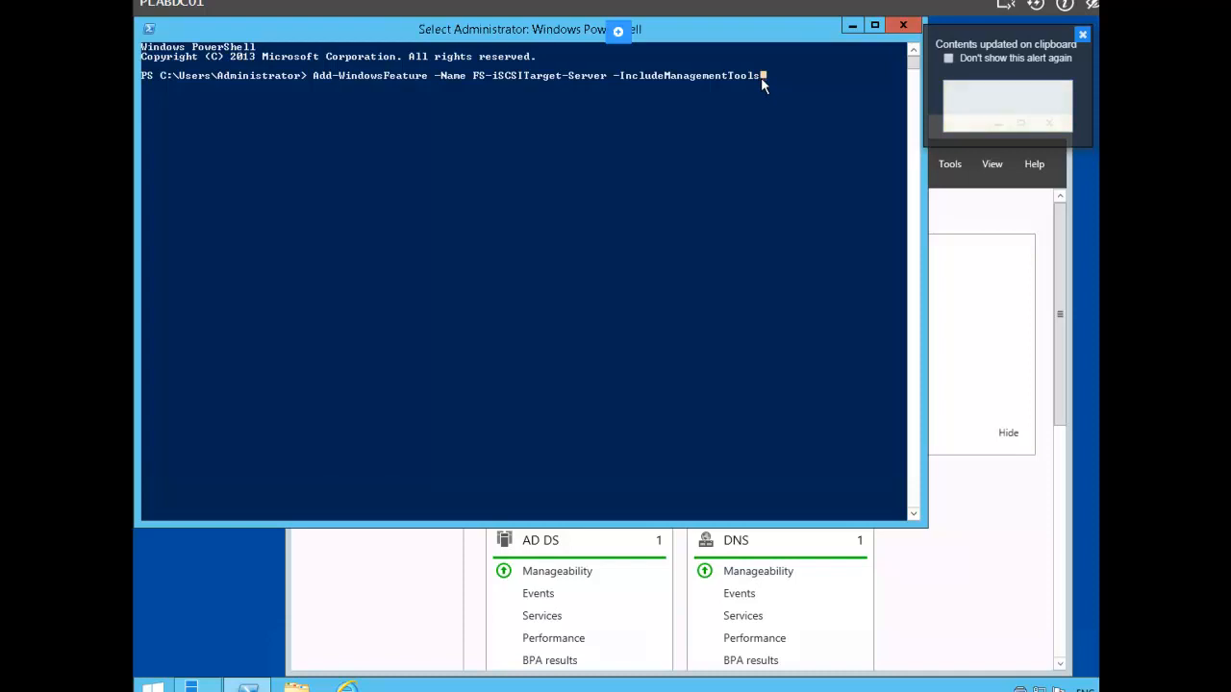
key(Return)
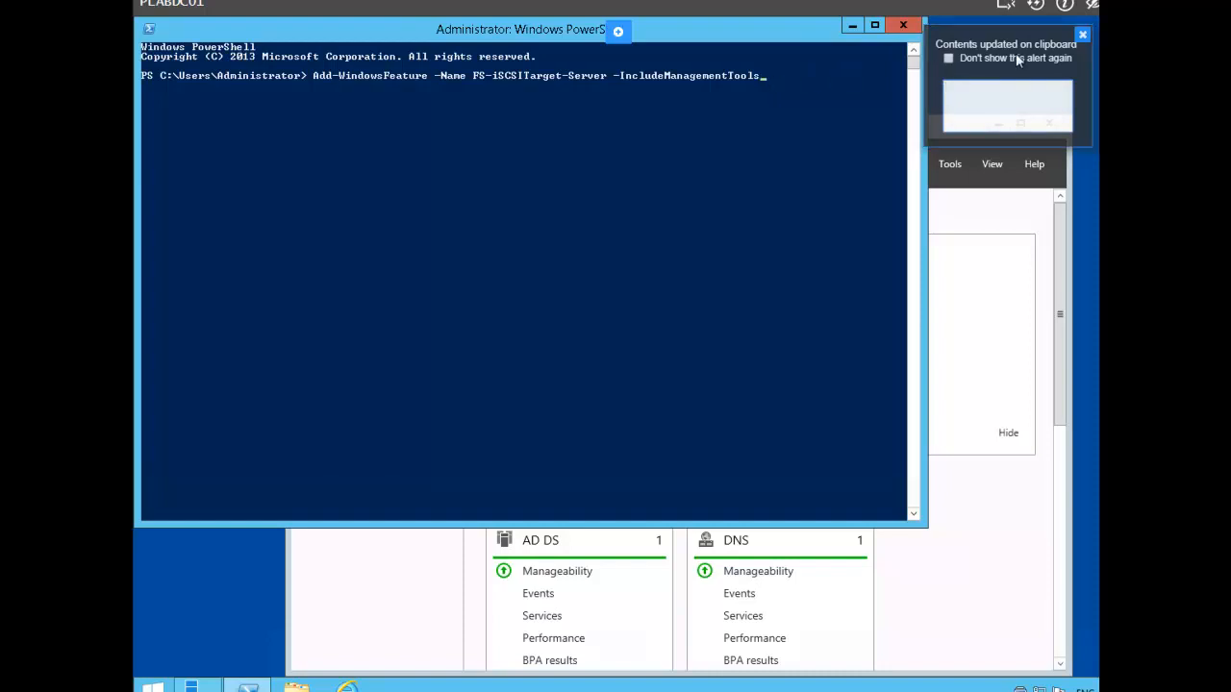
click(1082, 36)
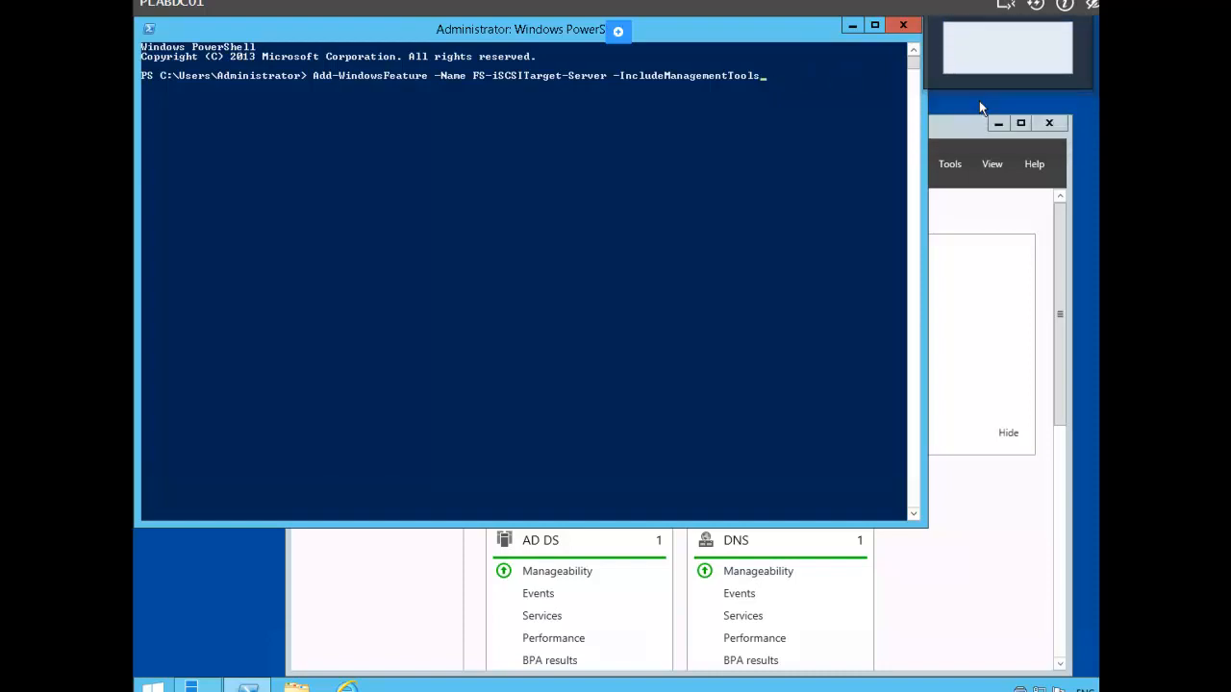
click(768, 77)
click(759, 76)
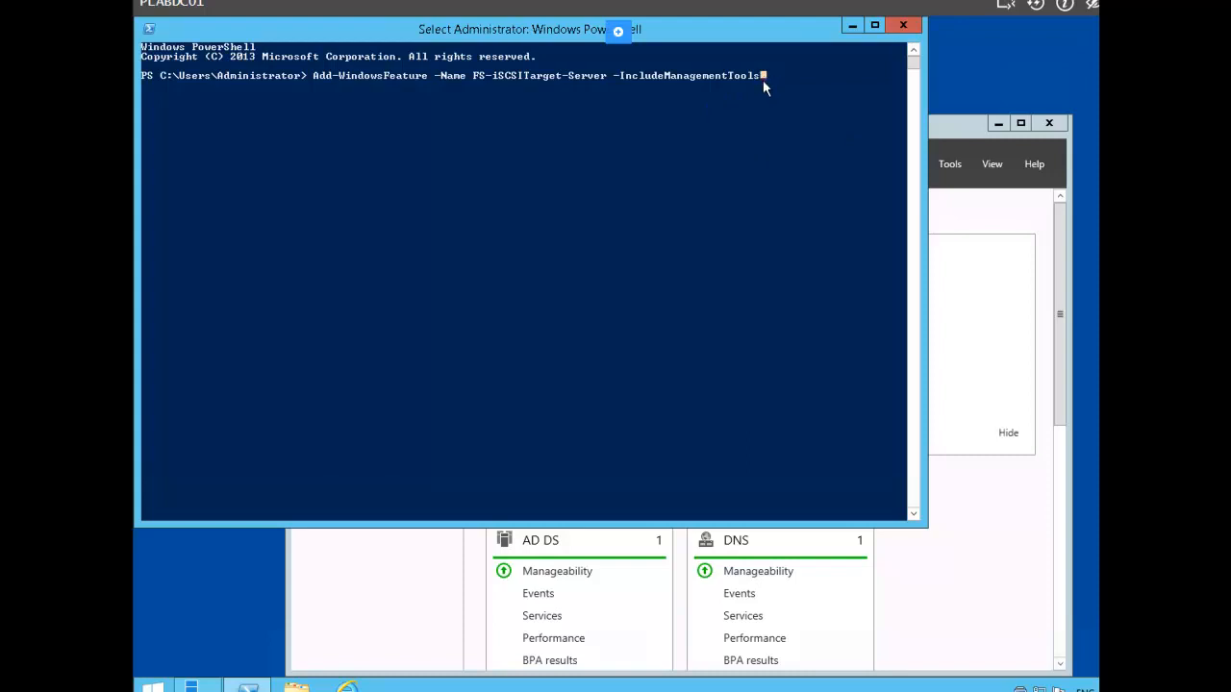
right_click(763, 80)
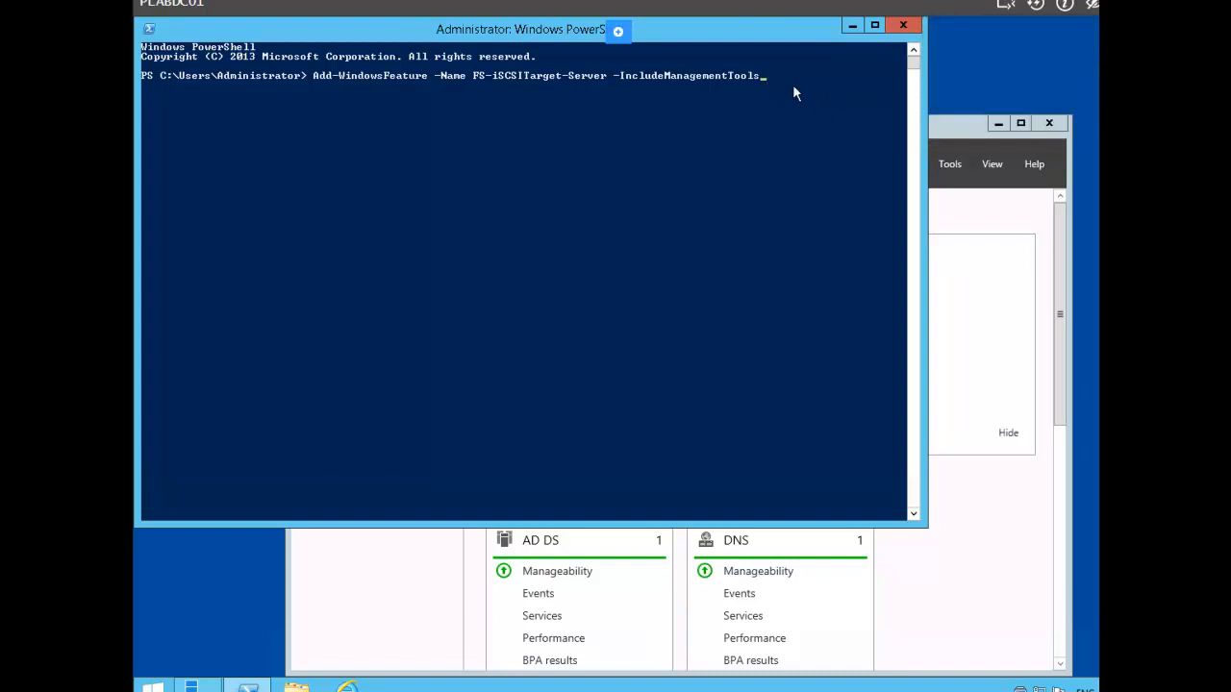
click(763, 79)
key(Return)
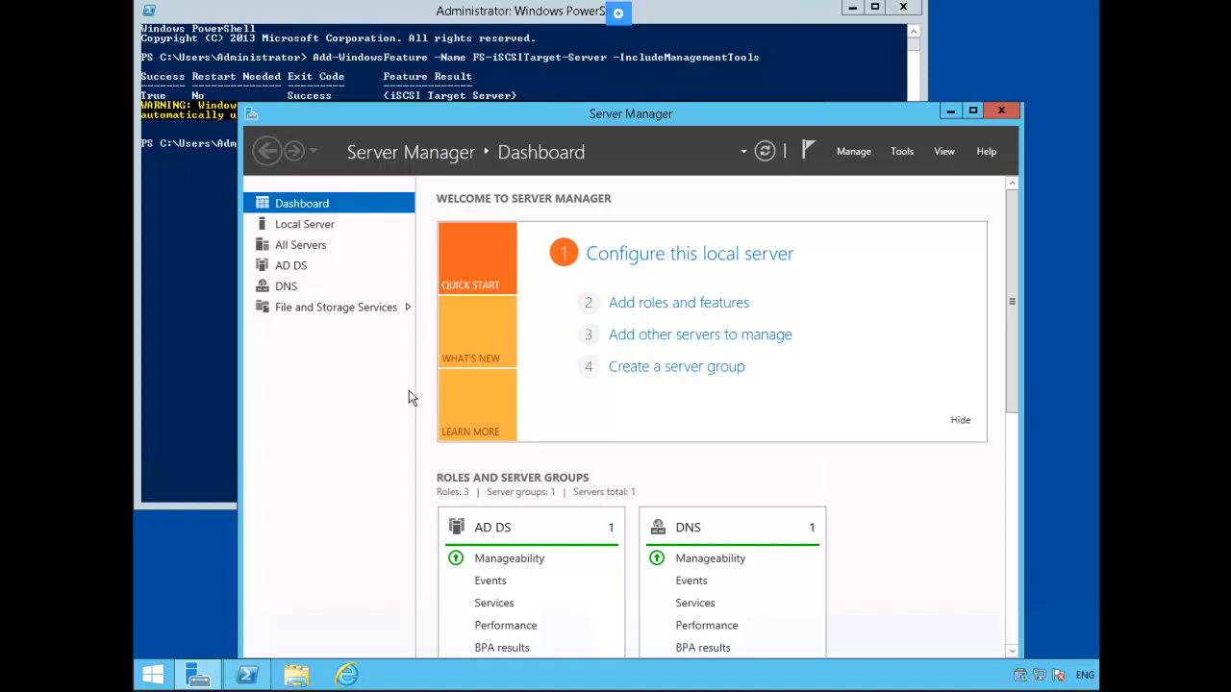
In Server Manager, start a new iSCSI virtual disk at the default storage location and name it QuorumVHD
click(360, 309)
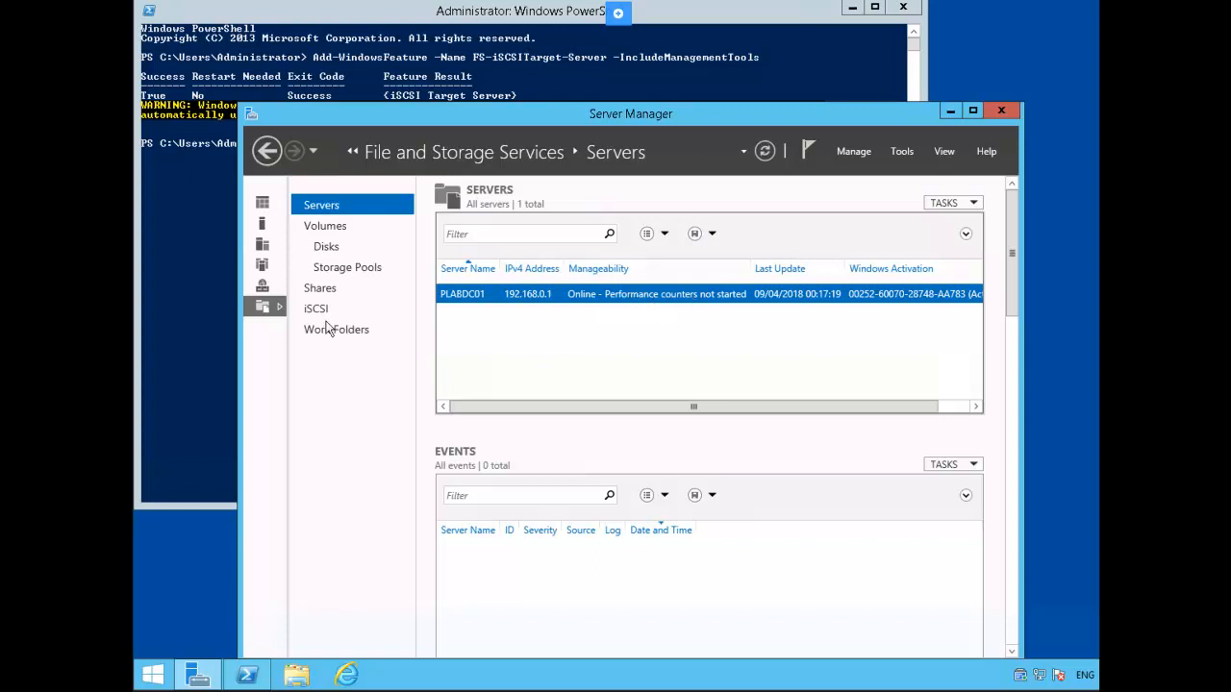
click(319, 313)
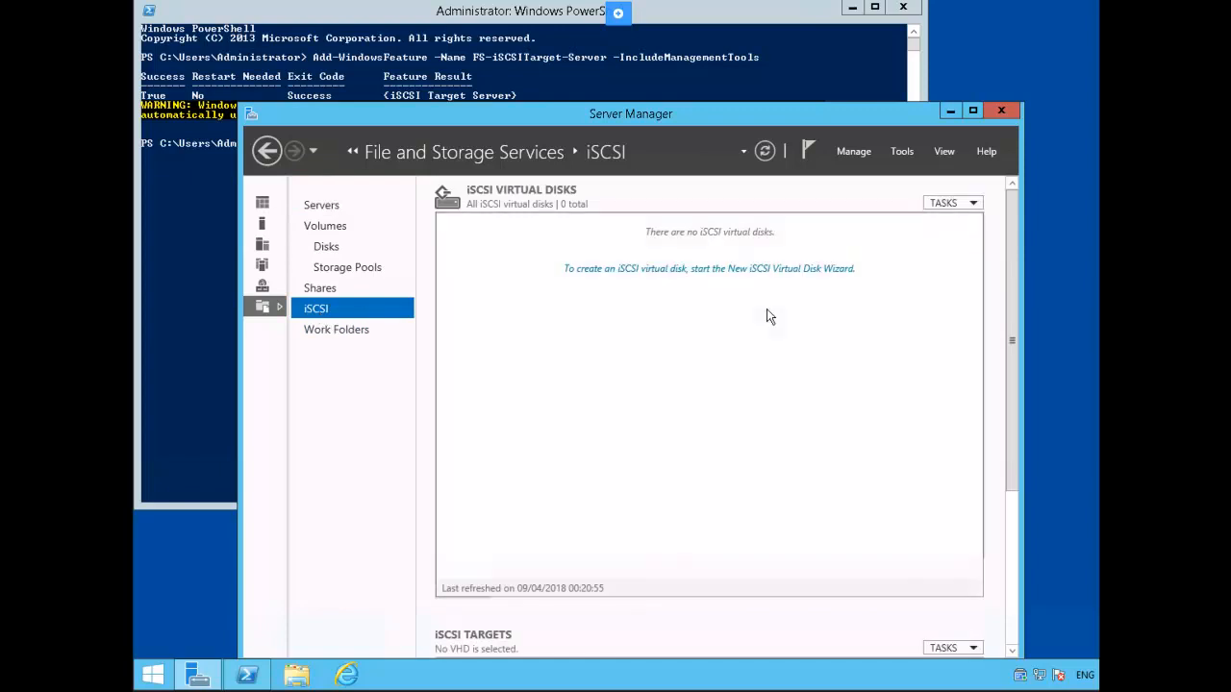
click(734, 270)
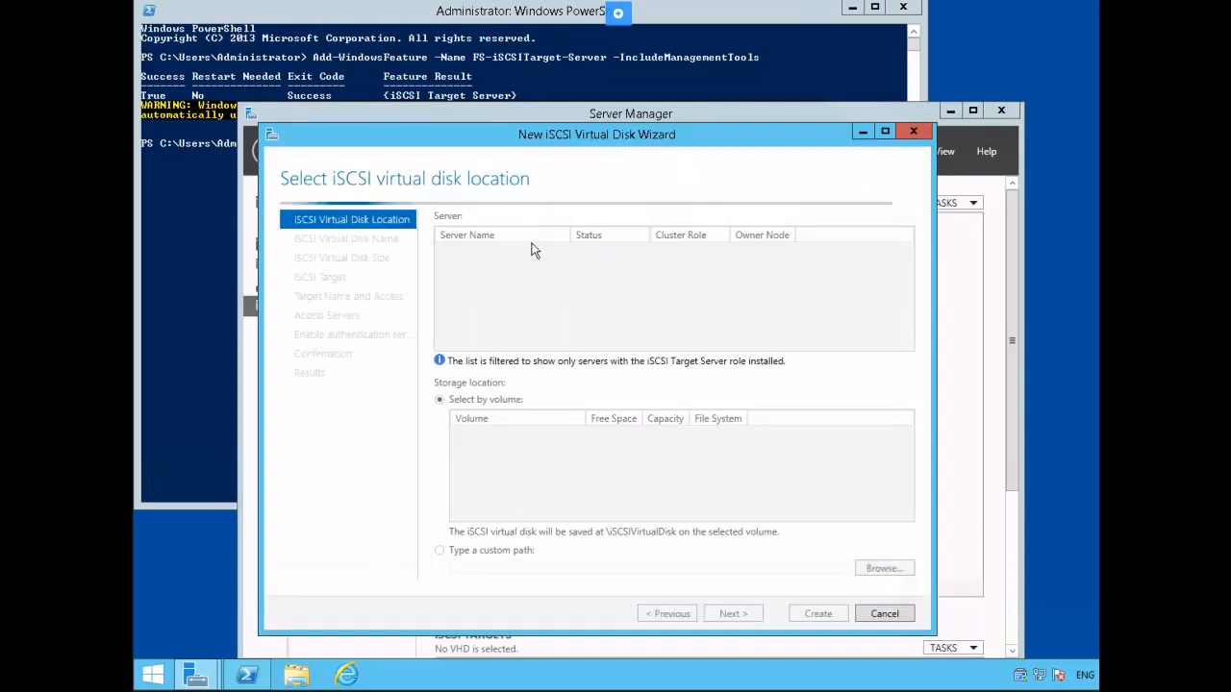
click(732, 614)
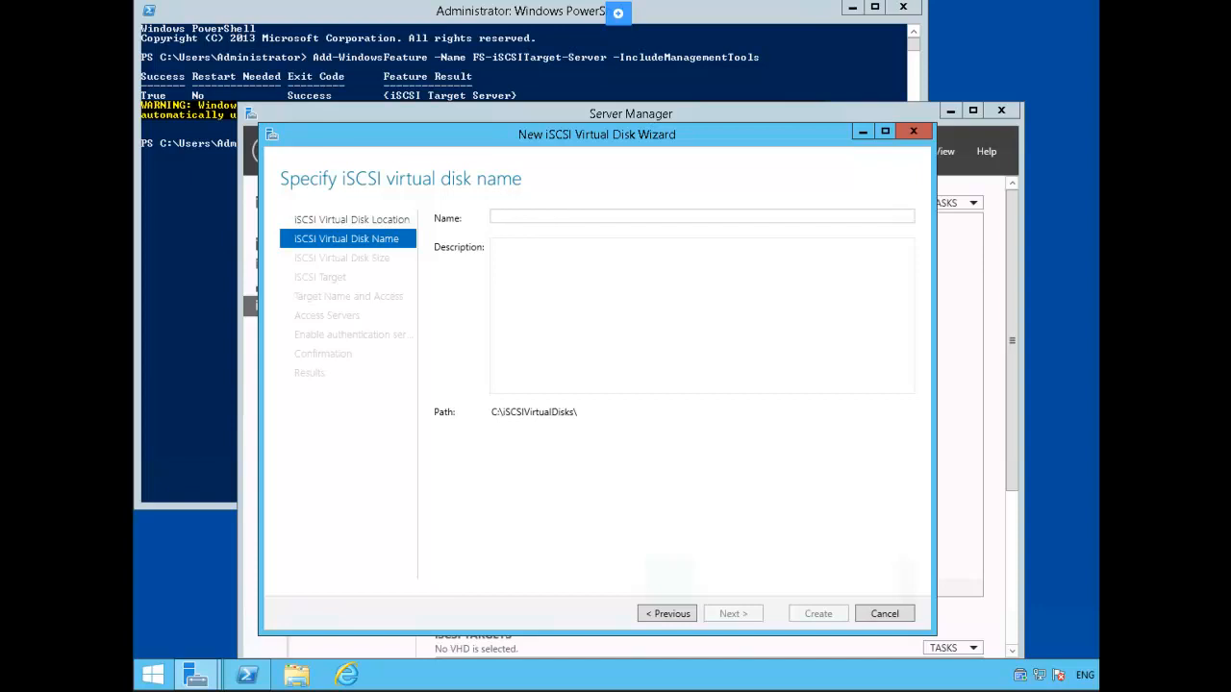
text(QuorumVHD)
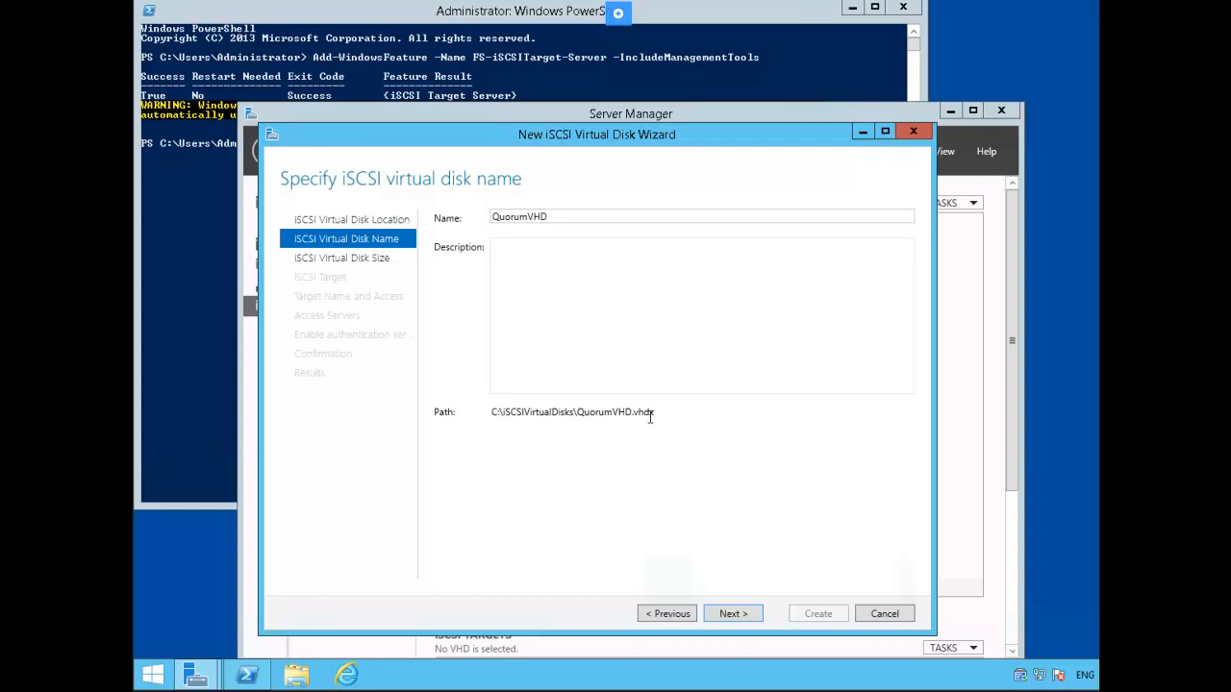
click(733, 613)
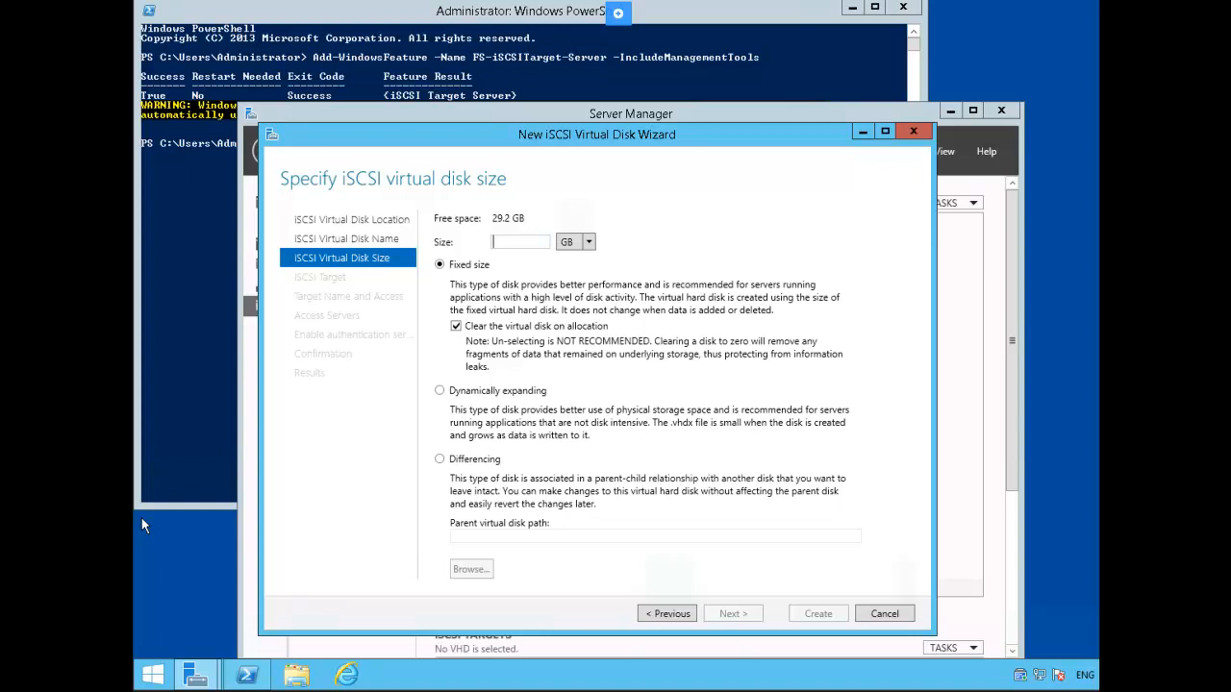
Set the iSCSI virtual disk to a fixed size of 500 MB and assign it to a new iSCSI target
click(581, 241)
click(564, 258)
click(521, 241)
text(500)
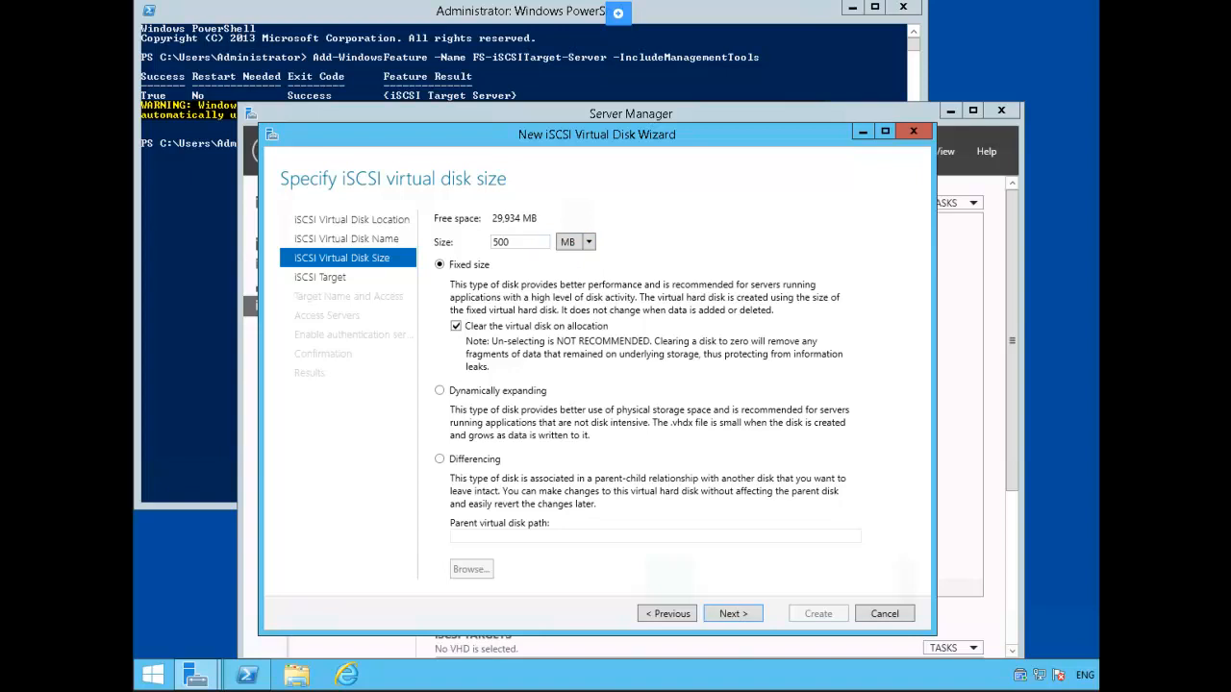
click(734, 614)
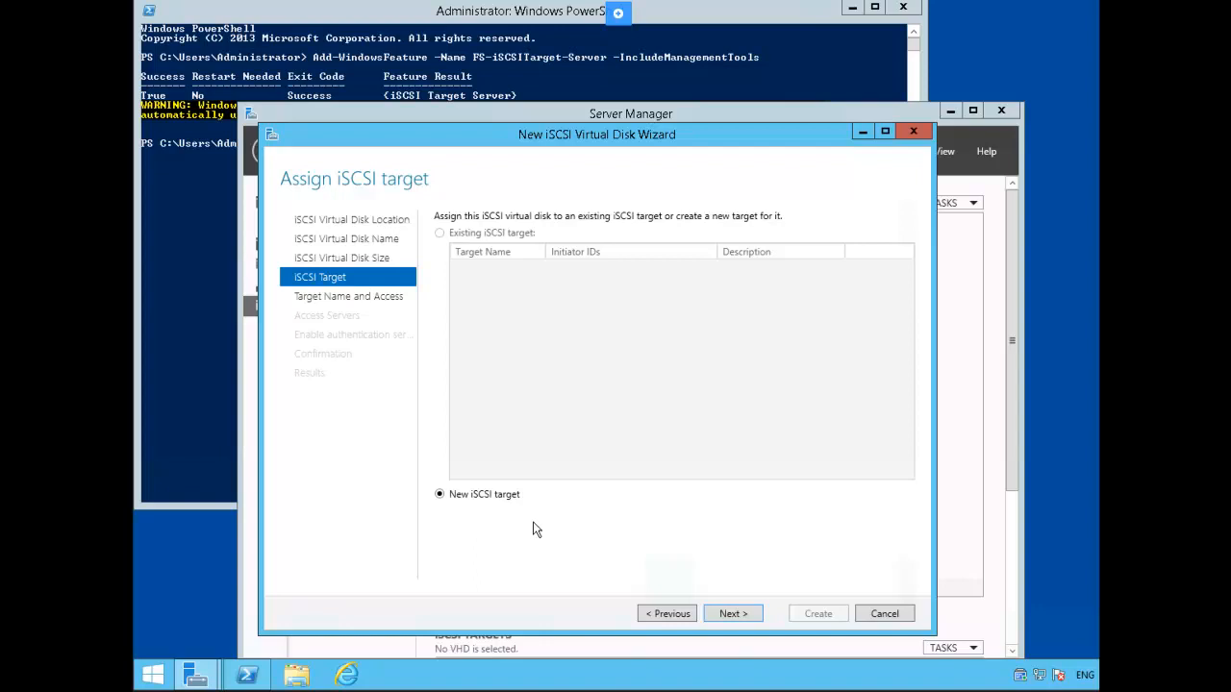
click(731, 614)
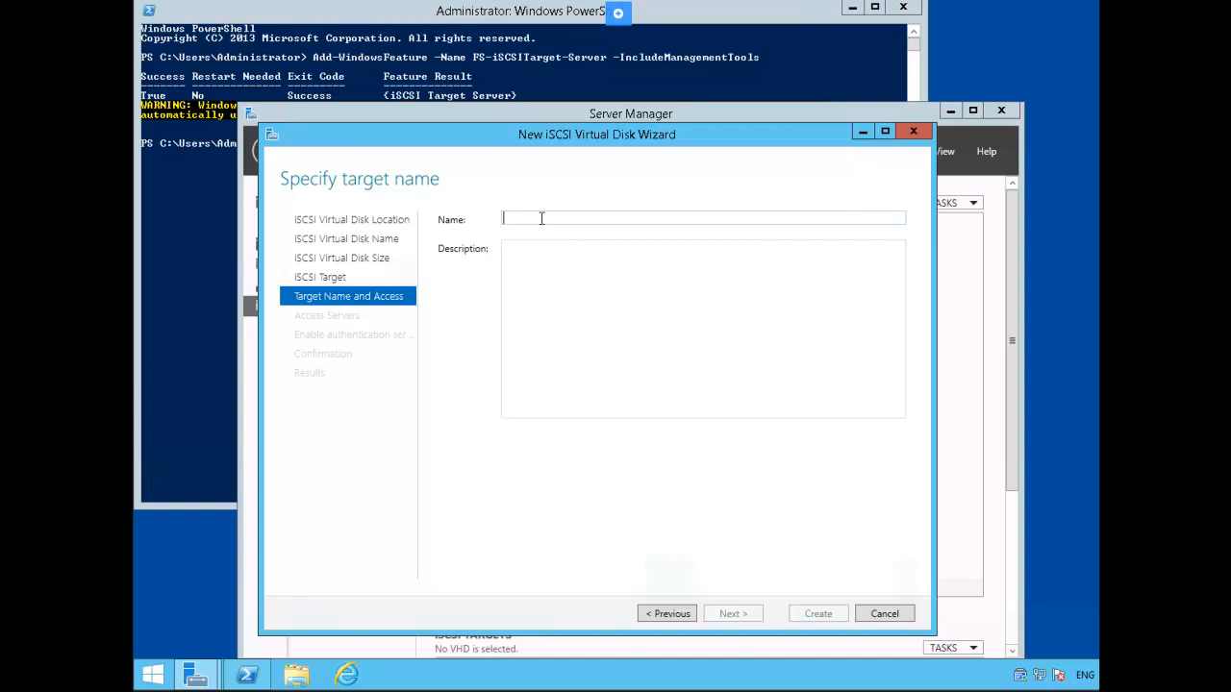
text(pLA)
key(BackSpace)
key(BackSpace)
key(BackSpace)
text(plA)
key(BackSpace)
key(BackSpace)
key(BackSpace)
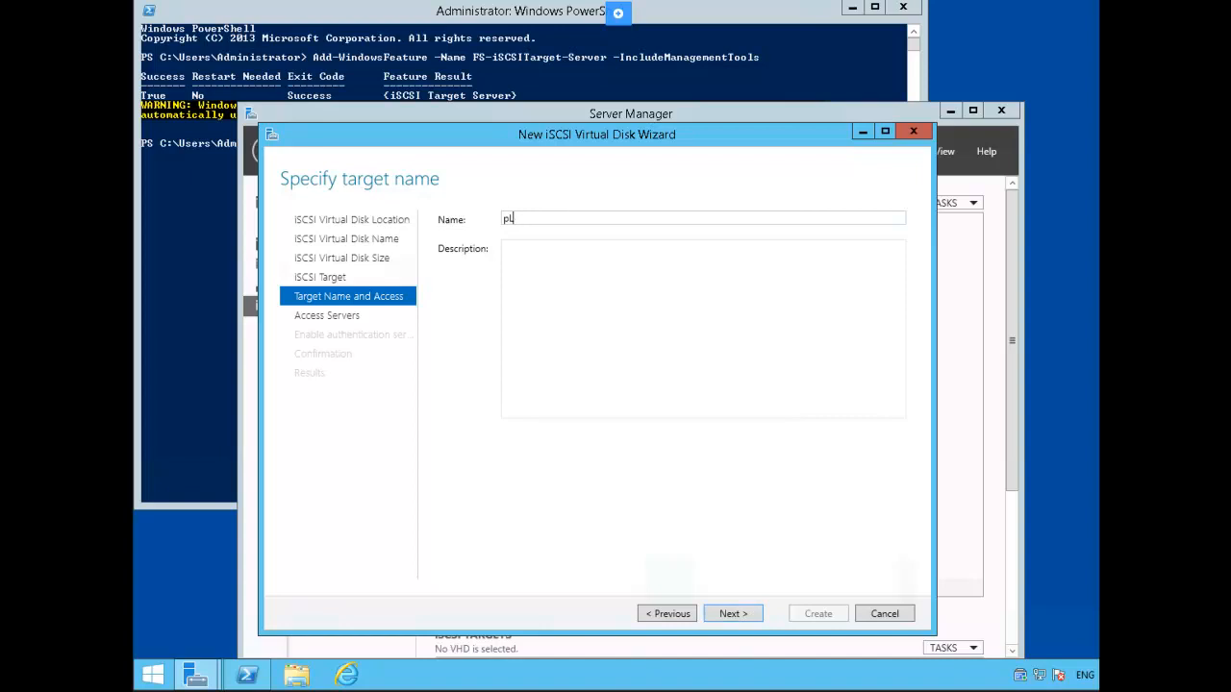
text(Pla)
key(BackSpace)
key(BackSpace)
key(BackSpace)
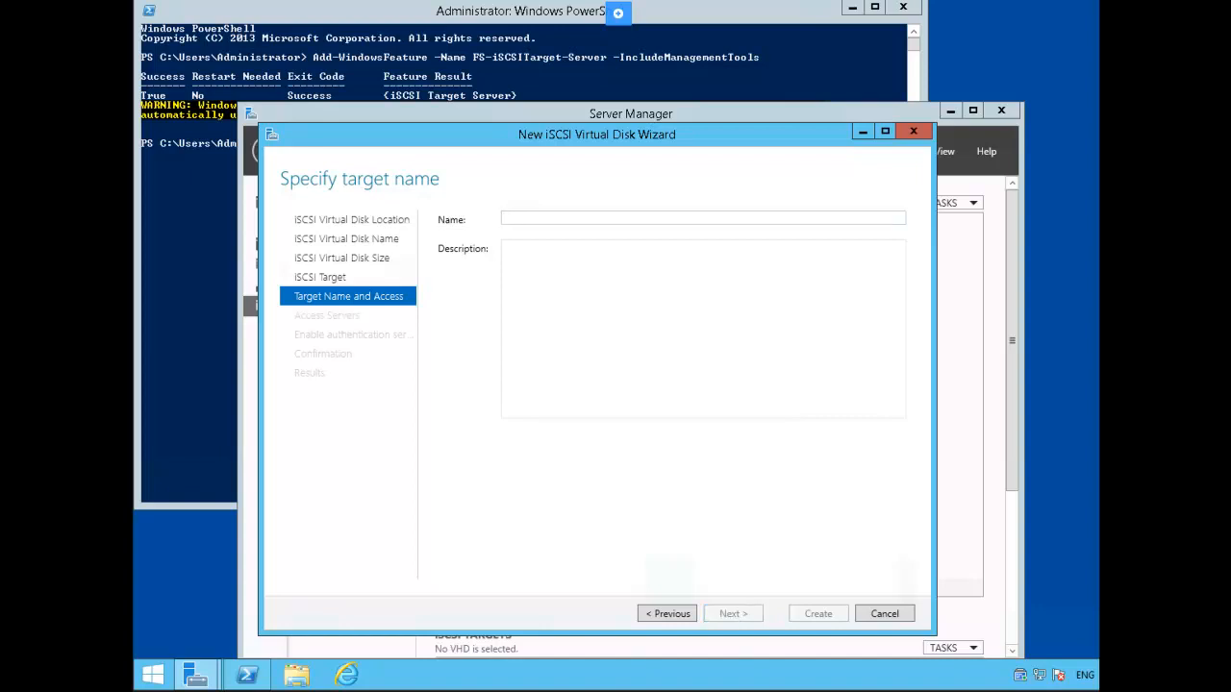
Name the new iSCSI target PLABDC01-iSCSI1 and begin adding an initiator ID for the access servers
text(PL)
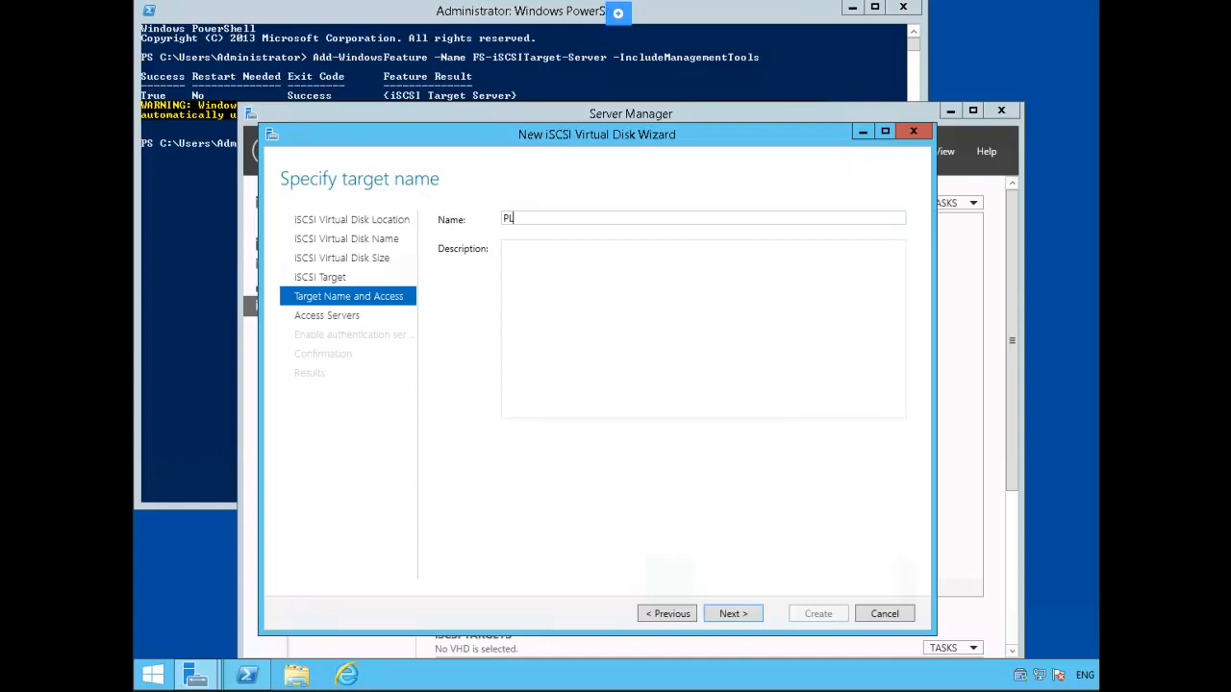
text(ABDC01-iSCSI1)
click(742, 613)
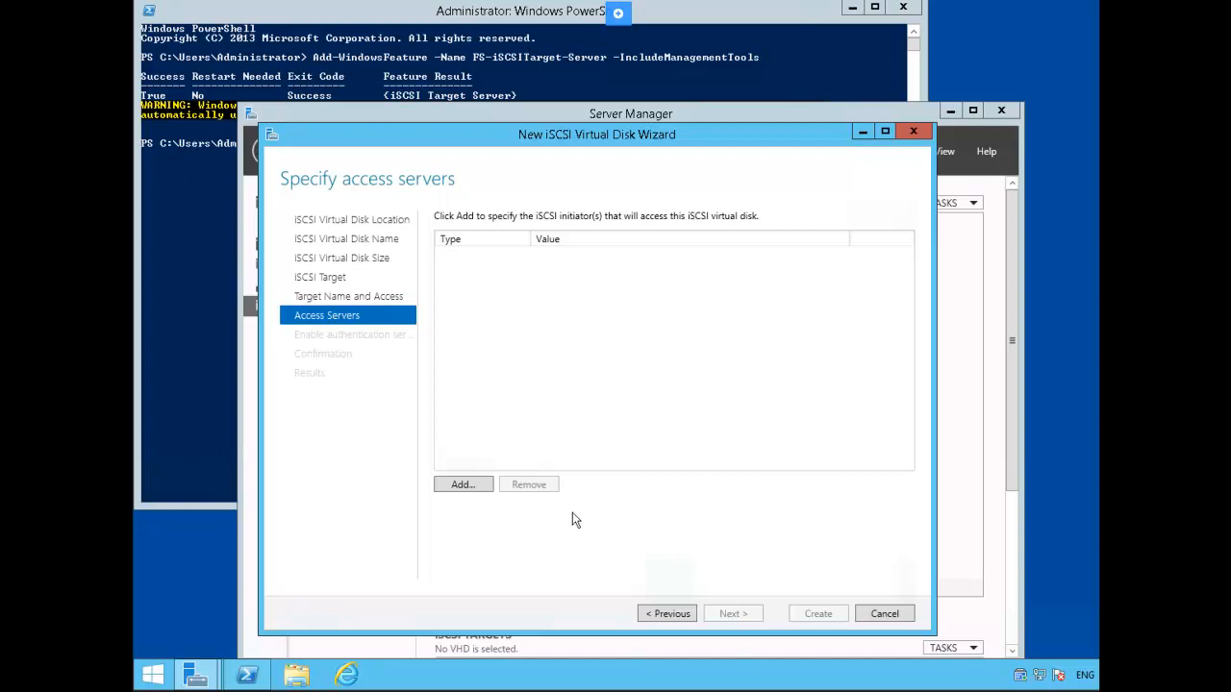
click(464, 484)
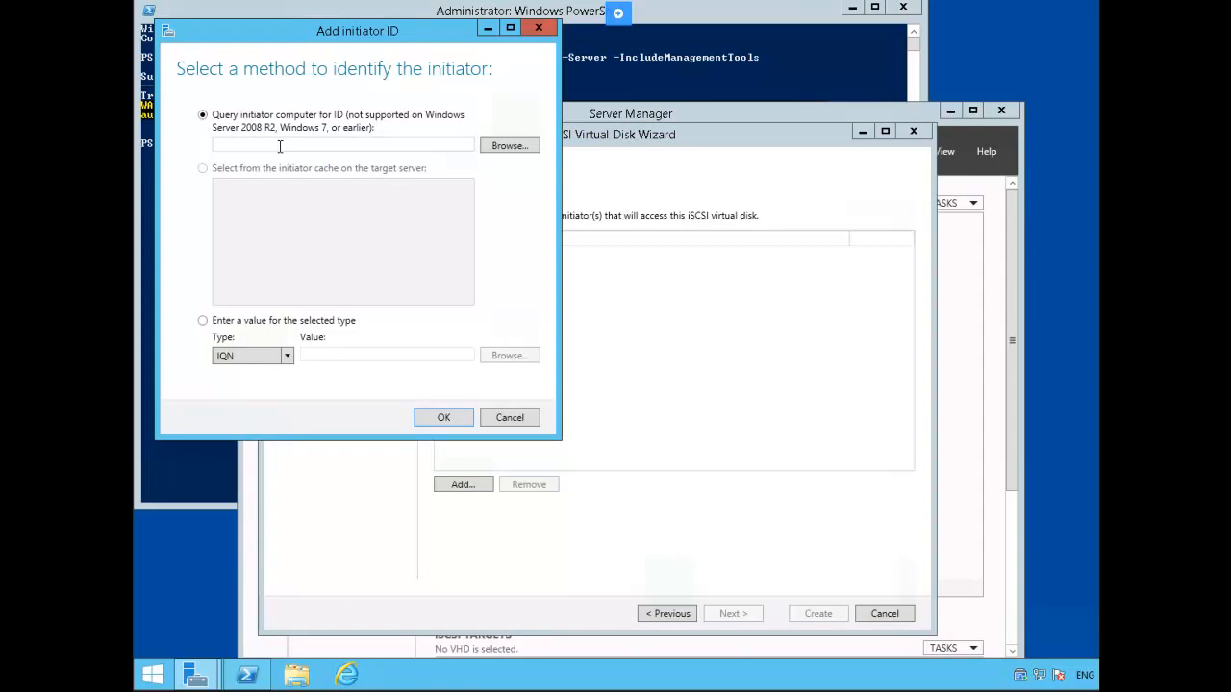
text(P)
key(BackSpace)
text(p0)
key(BackSpace)
key(BackSpace)
text(plad)
key(BackSpace)
text(bdm)
key(BackSpace)
key(BackSpace)
key(BackSpace)
key(BackSpace)
key(BackSpace)
key(BackSpace)
Add plabdm01.practicelabs.com as an initiator by querying that computer for its ID
text(plabdm01.practicelabs.com)
click(451, 417)
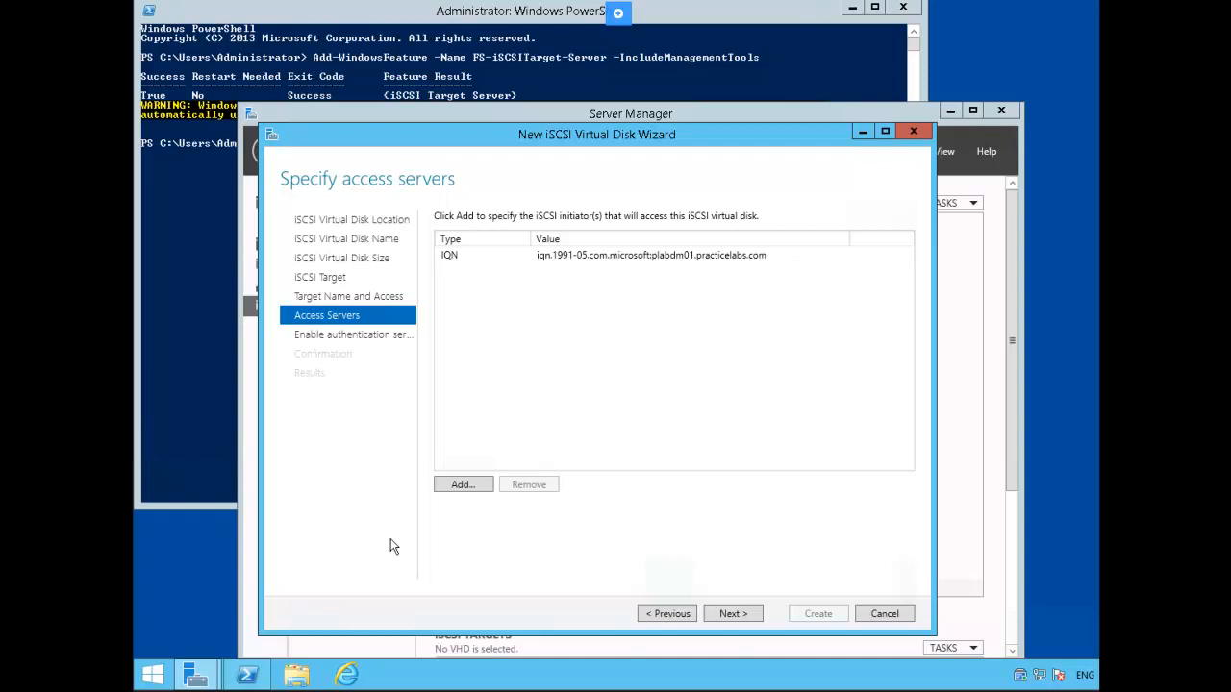
Add plabsa01.practicelabs.com as a second access server by querying that computer for its initiator ID
click(470, 489)
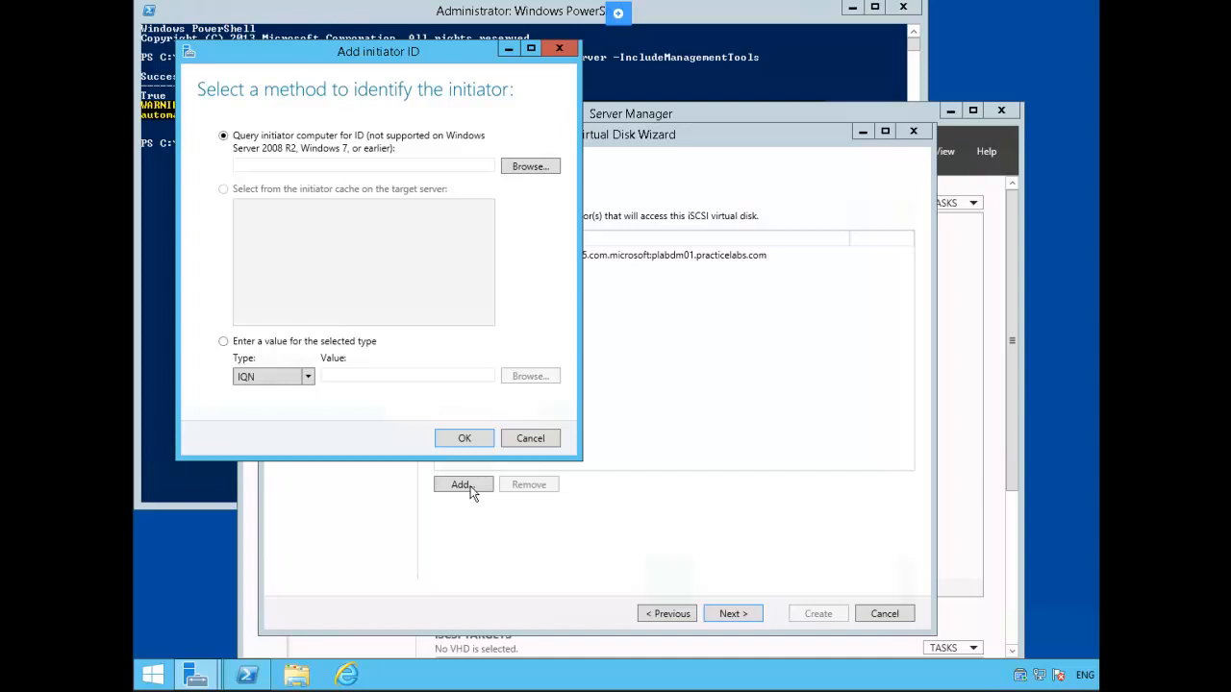
key(Escape)
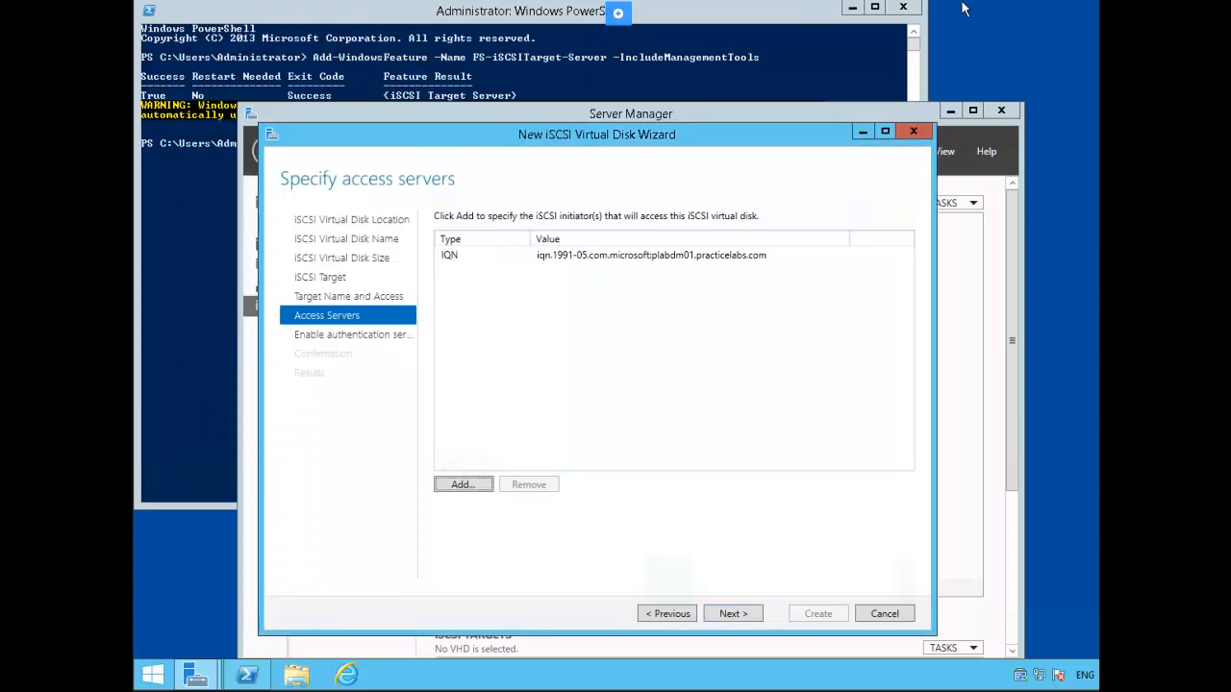
click(462, 485)
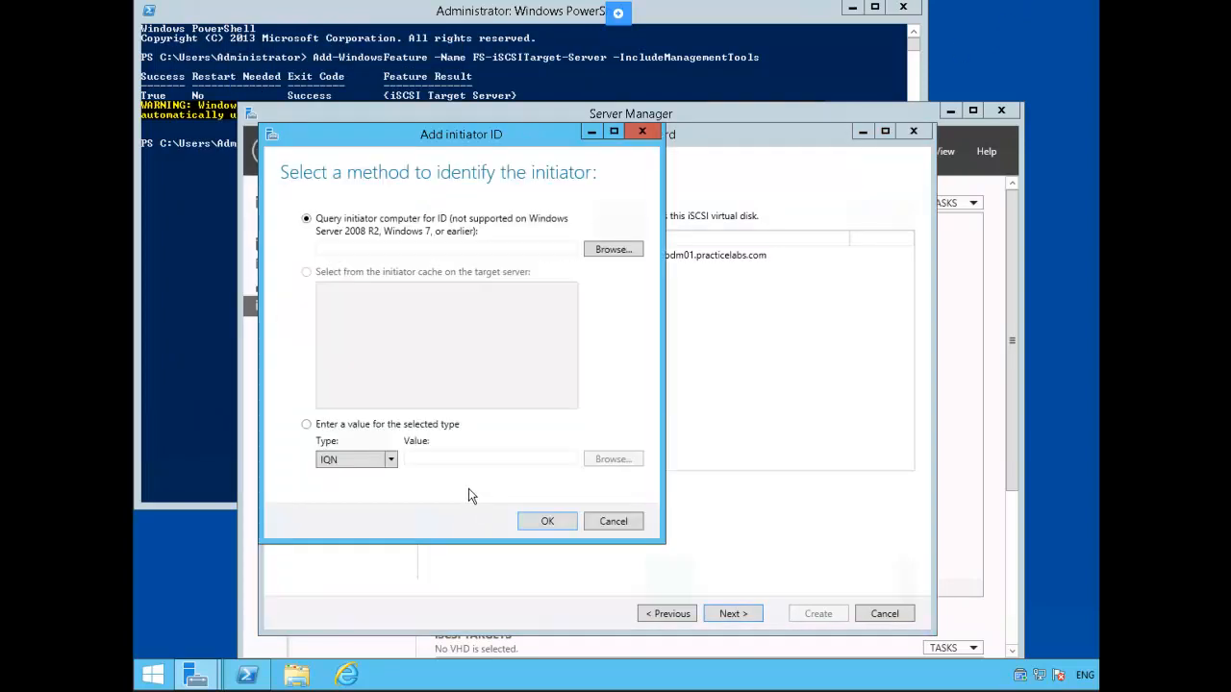
click(386, 248)
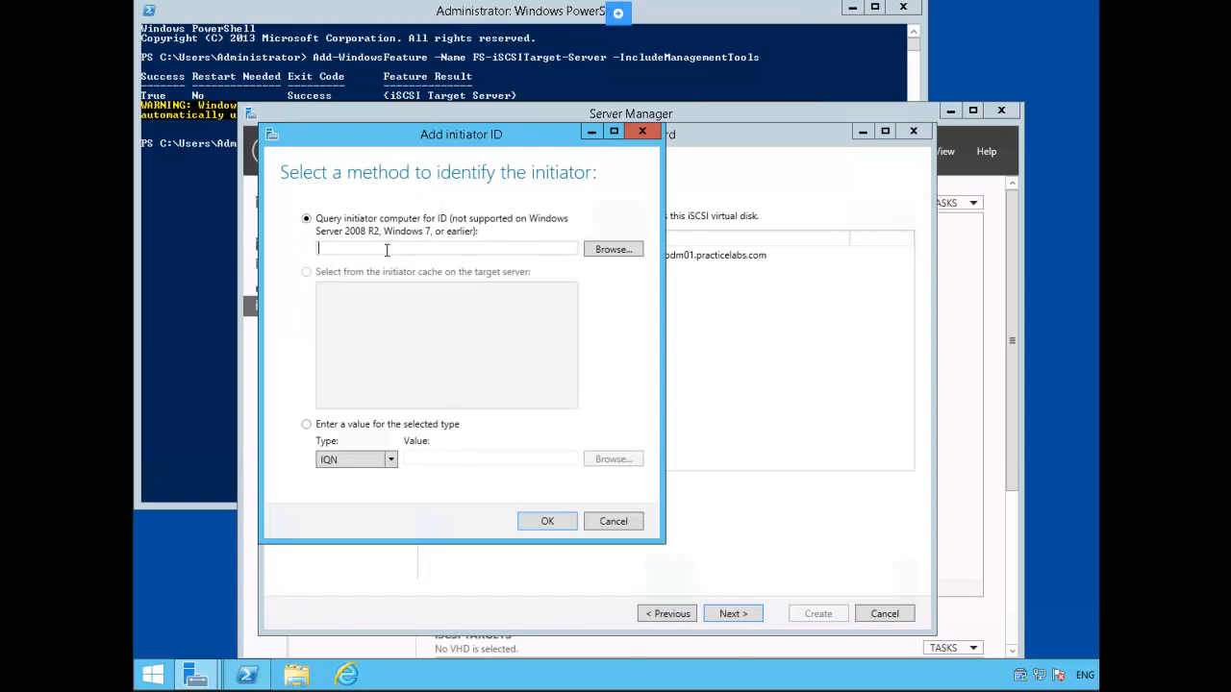
text(plabsa01.practicelabs.com)
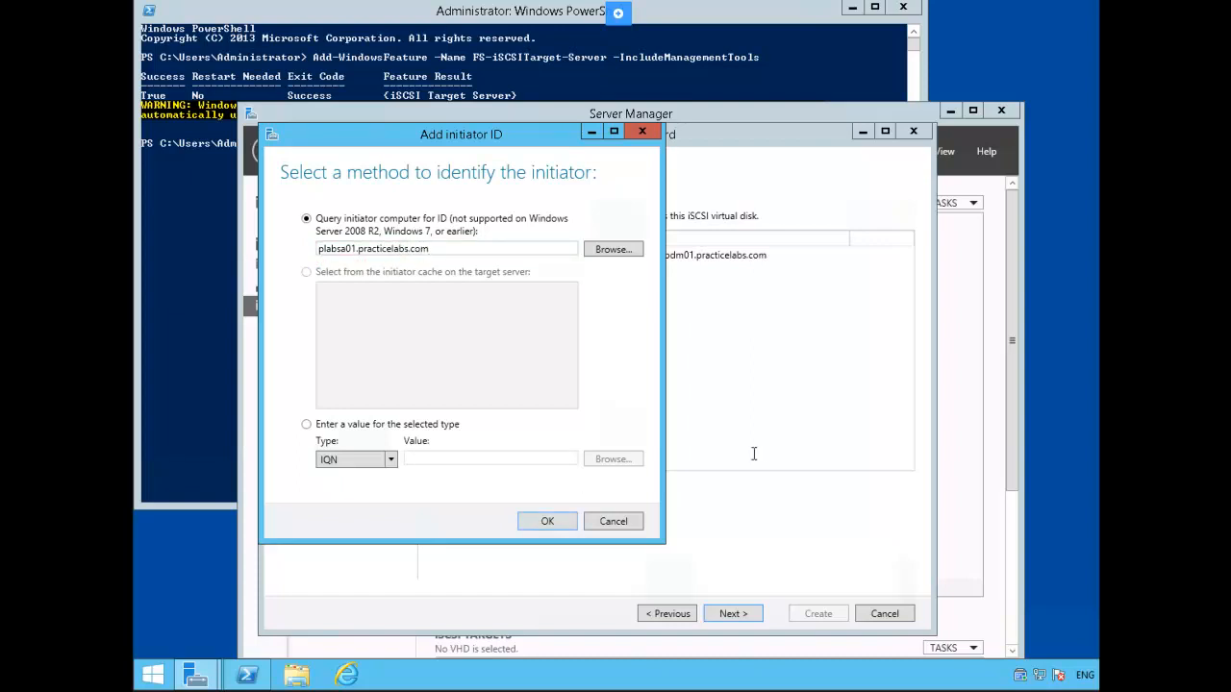
click(545, 523)
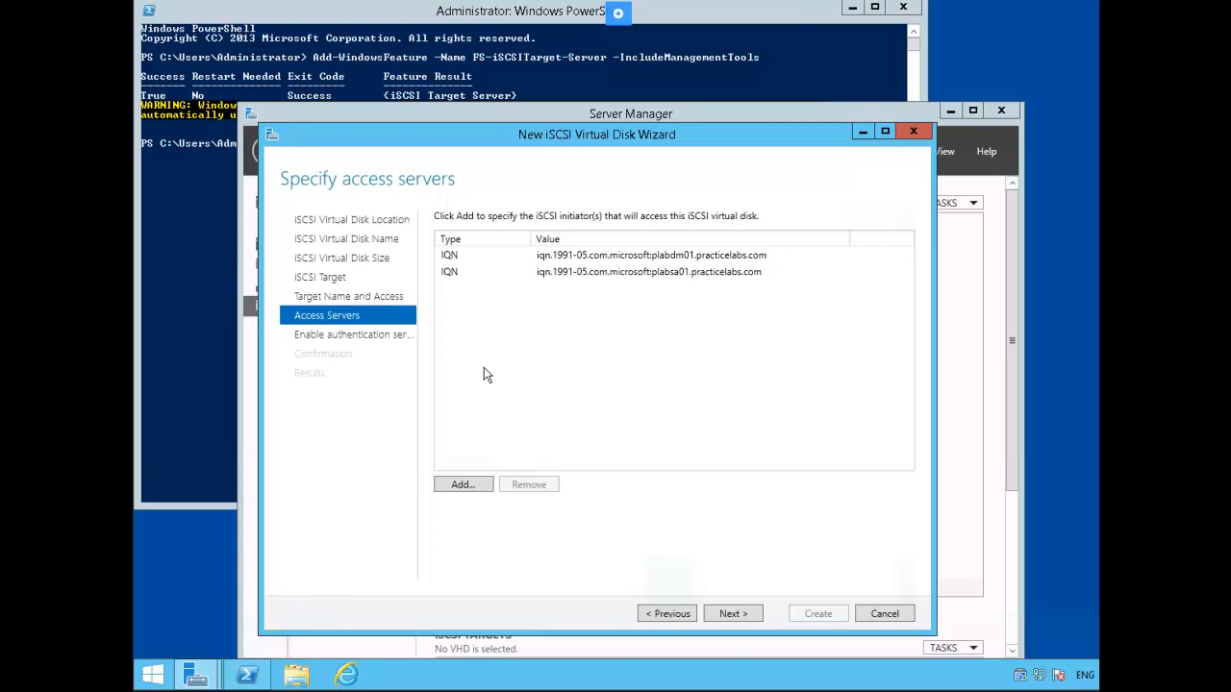
Leave CHAP and reverse CHAP disabled, create the QuorumVHD iSCSI virtual disk, and close the wizard
click(745, 611)
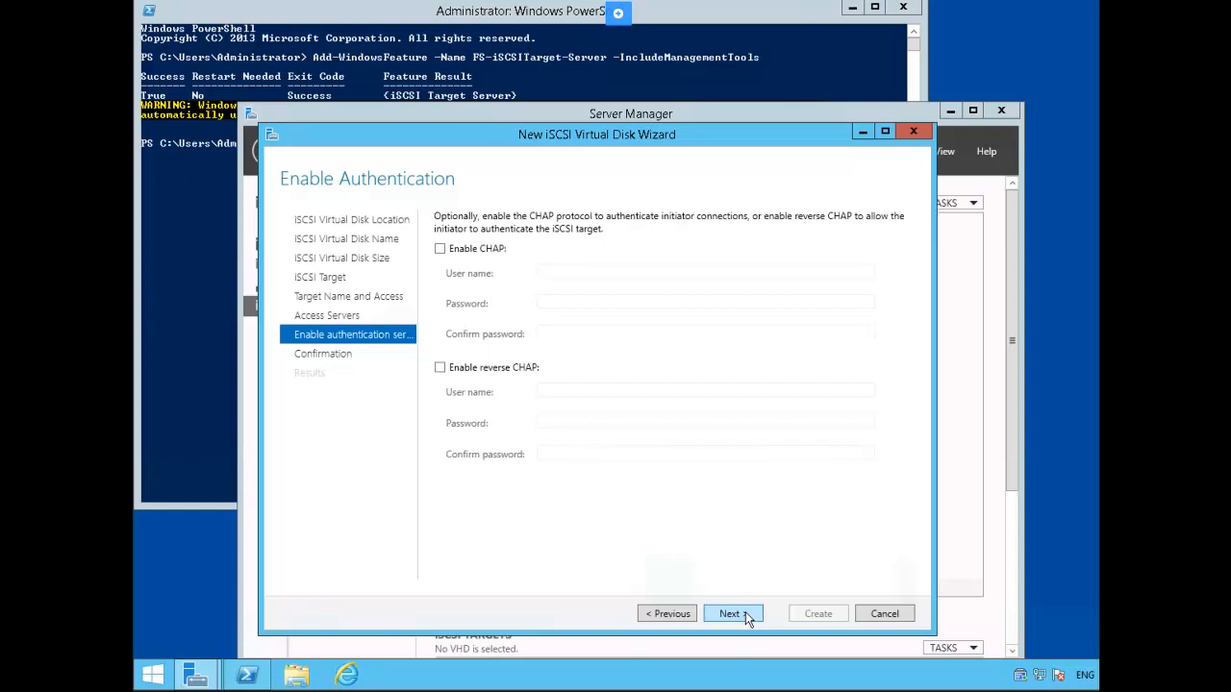
click(745, 611)
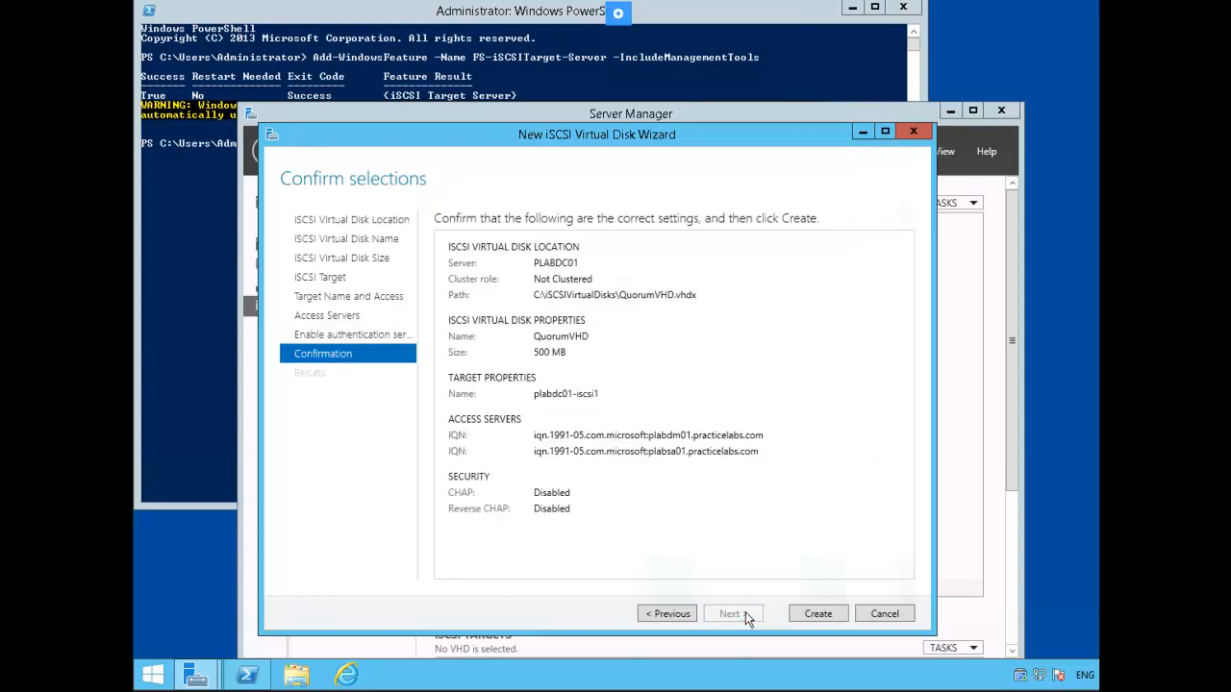
click(815, 613)
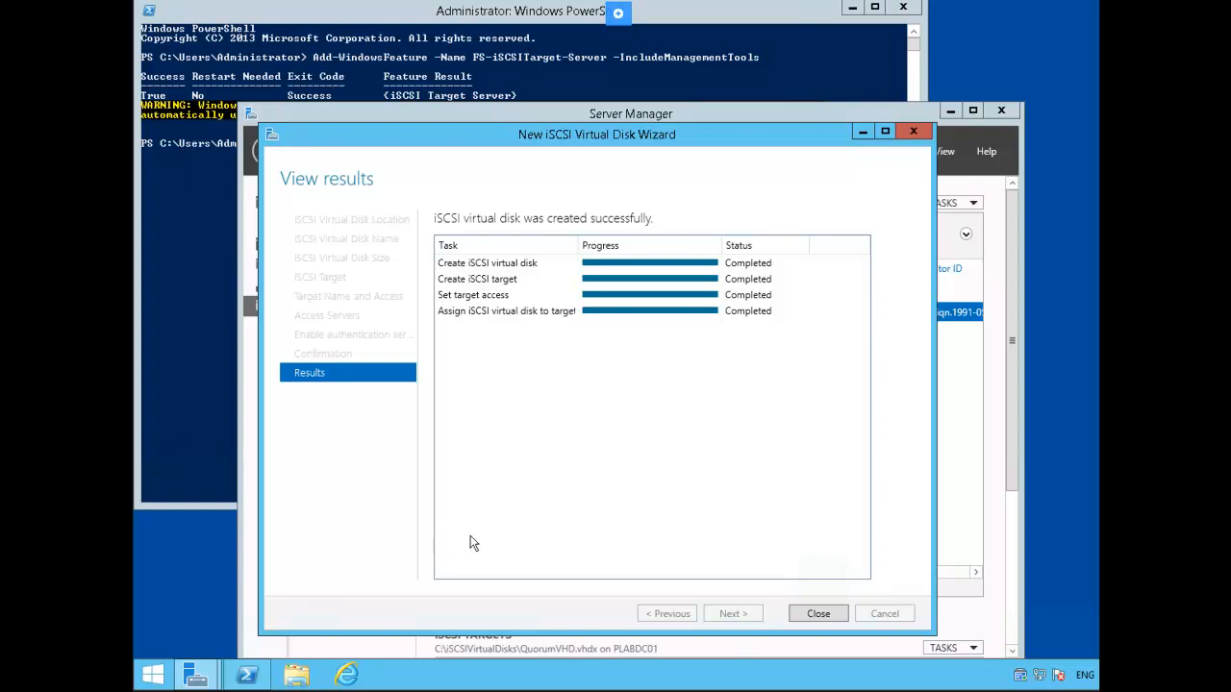
click(810, 613)
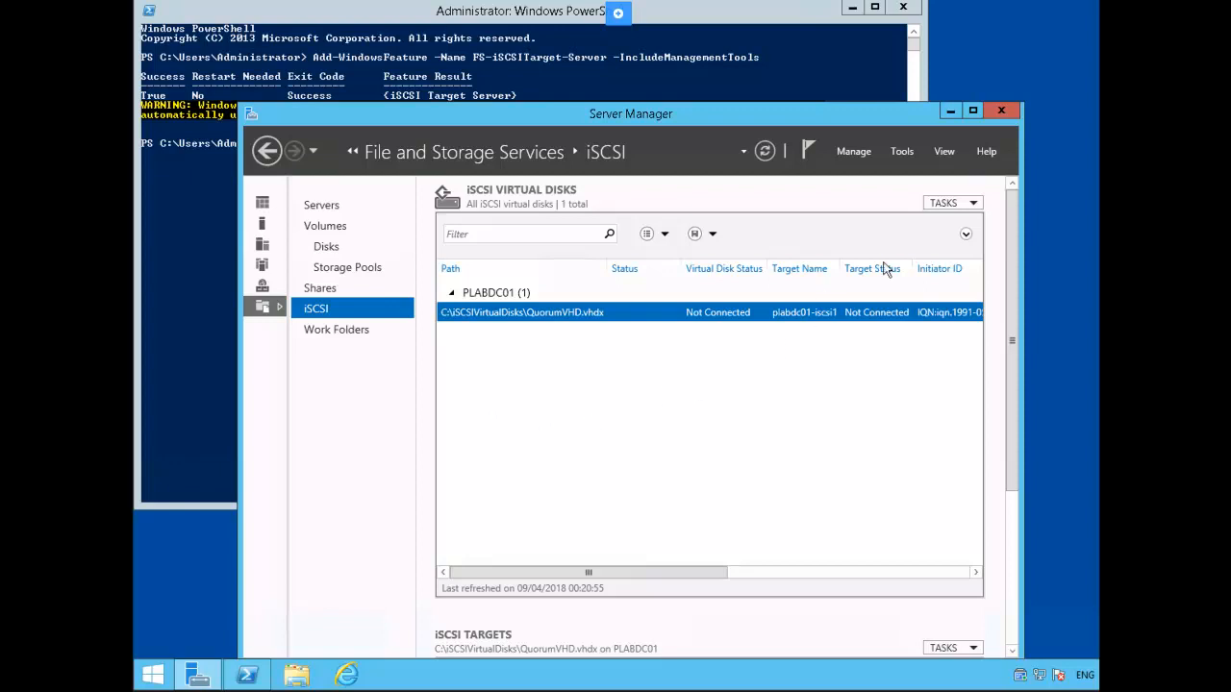
Start another new iSCSI virtual disk on volume C: of PLABDC01 and name it CSVHD
click(974, 204)
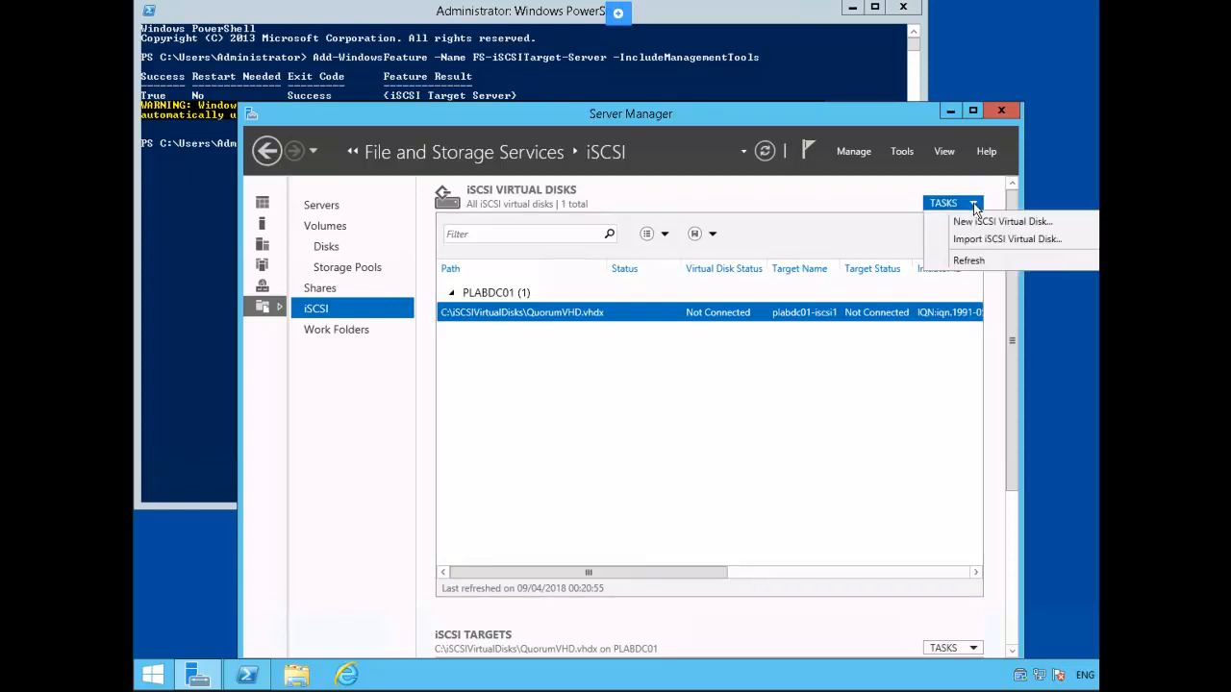
click(1056, 221)
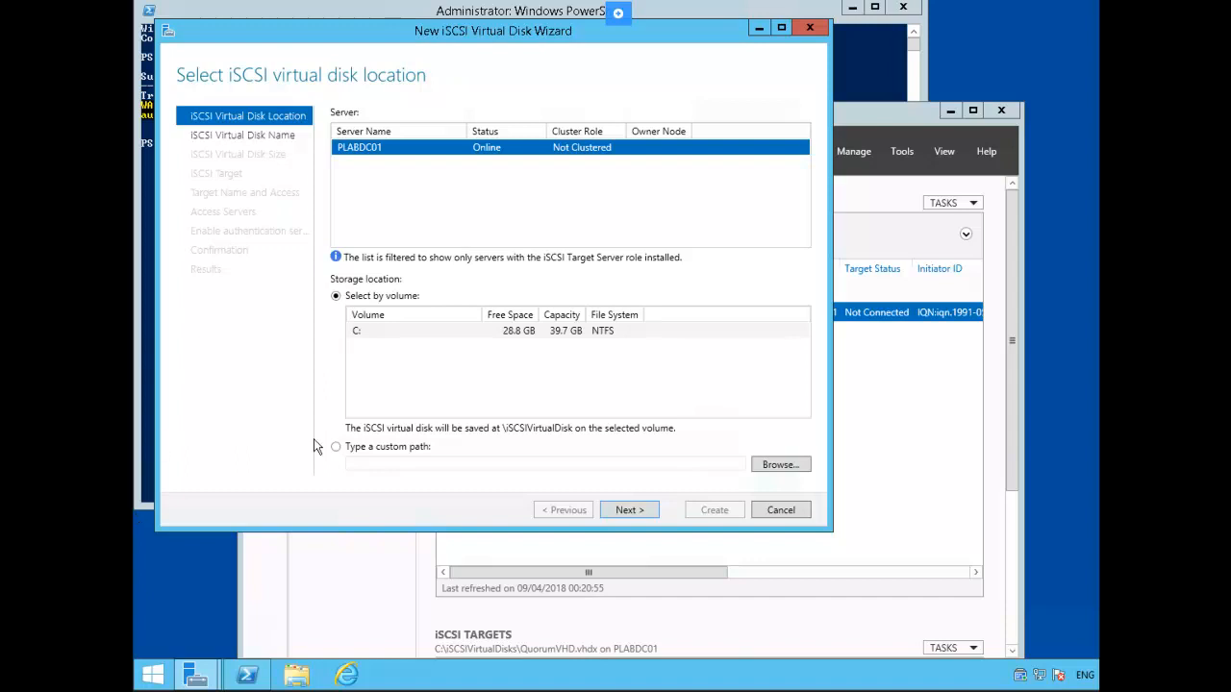
click(630, 509)
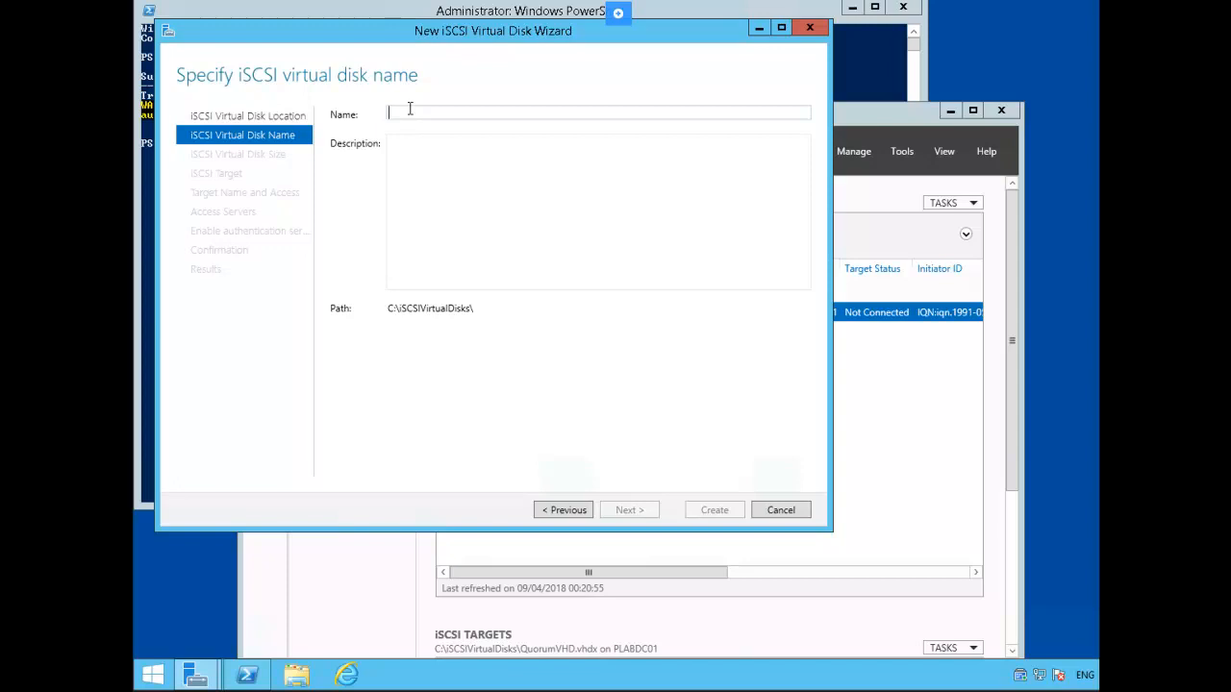
text(CS)
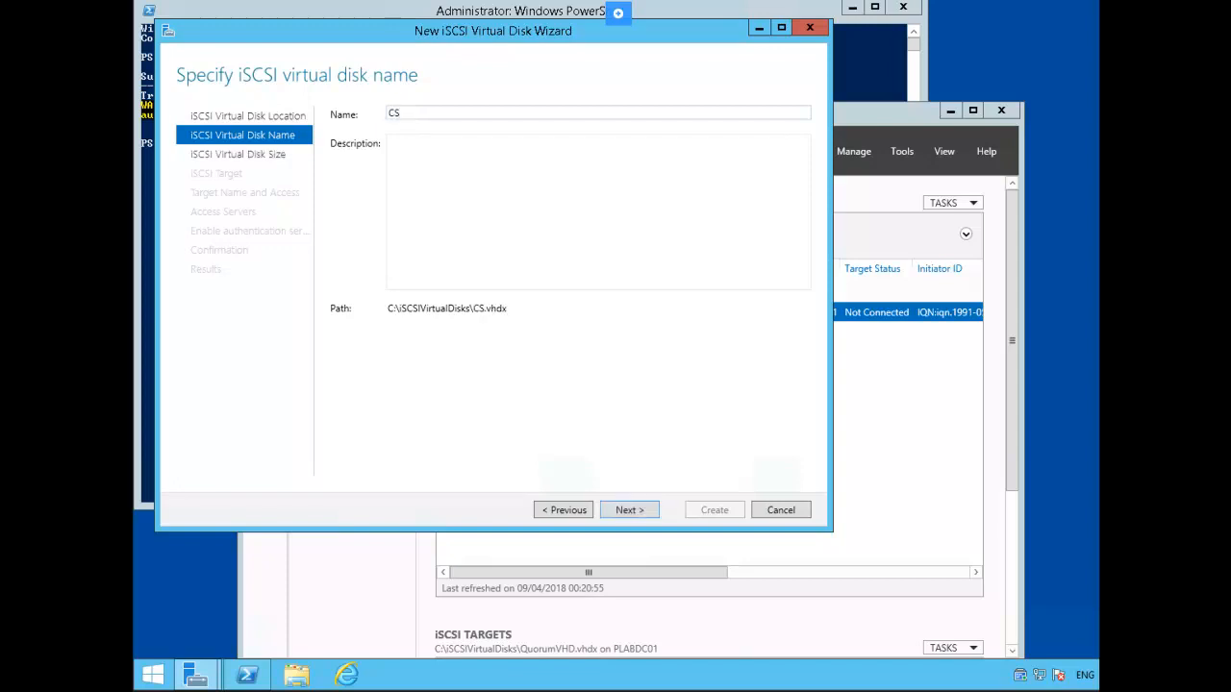
text(VHD)
click(641, 510)
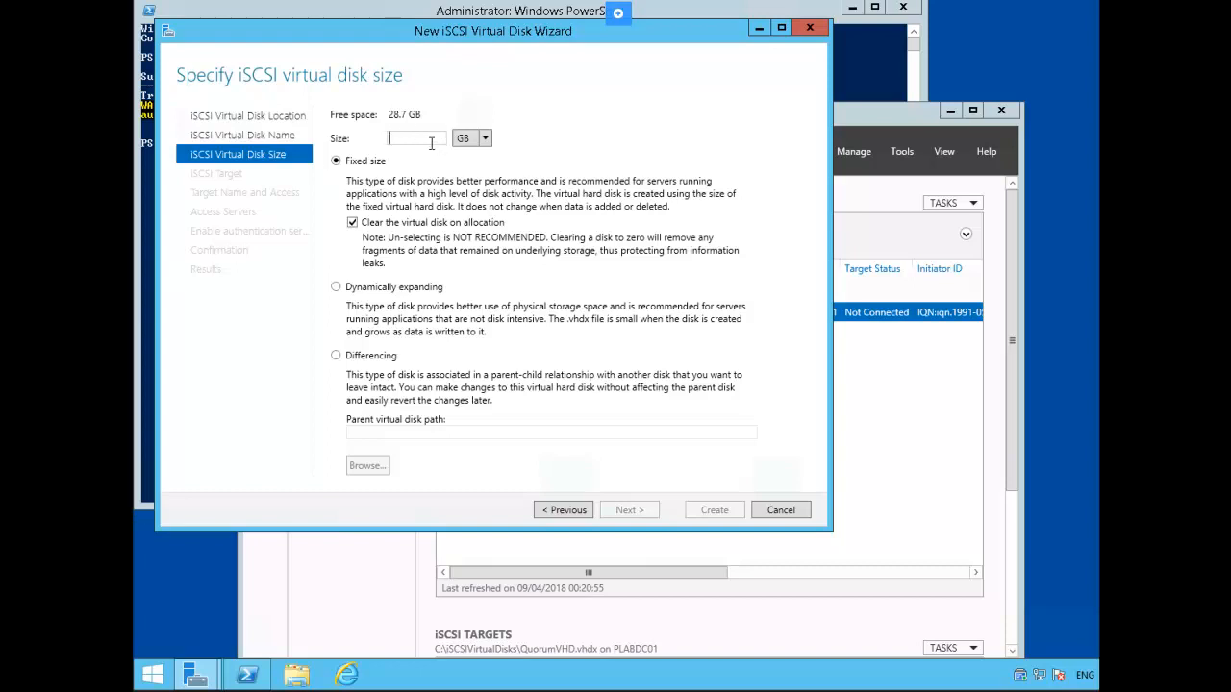
Set the CSVHD virtual disk size to 5 GB and make it dynamically expanding
text(5)
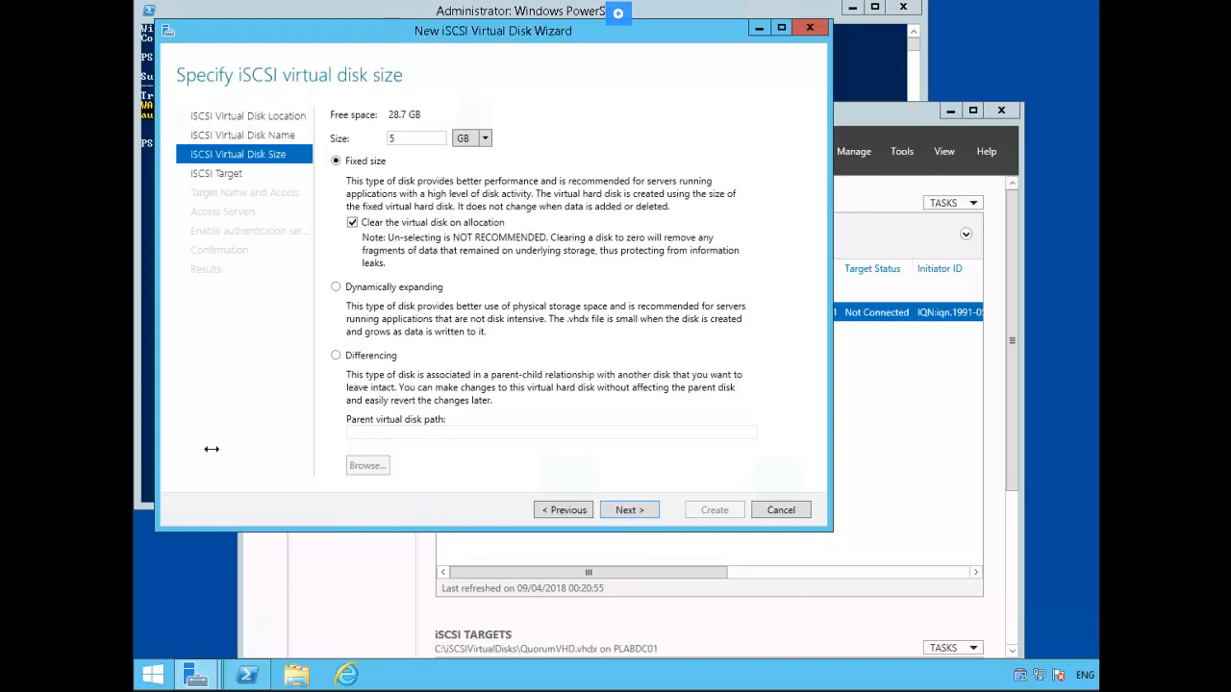
click(336, 288)
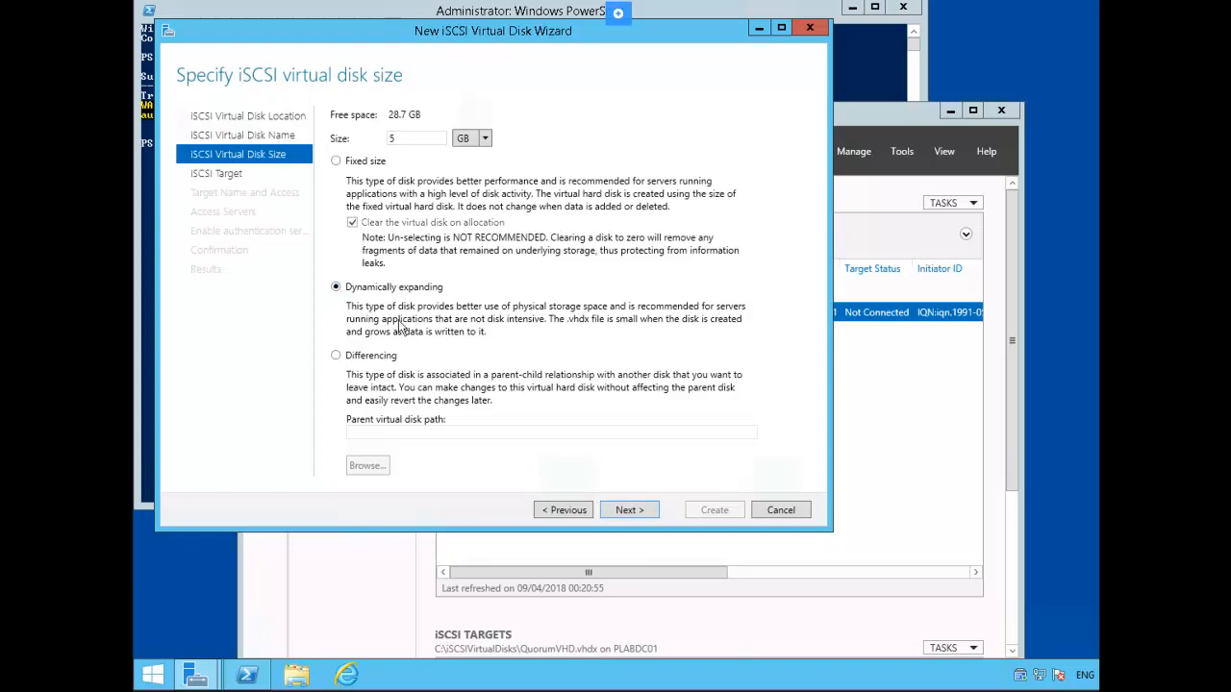
click(631, 510)
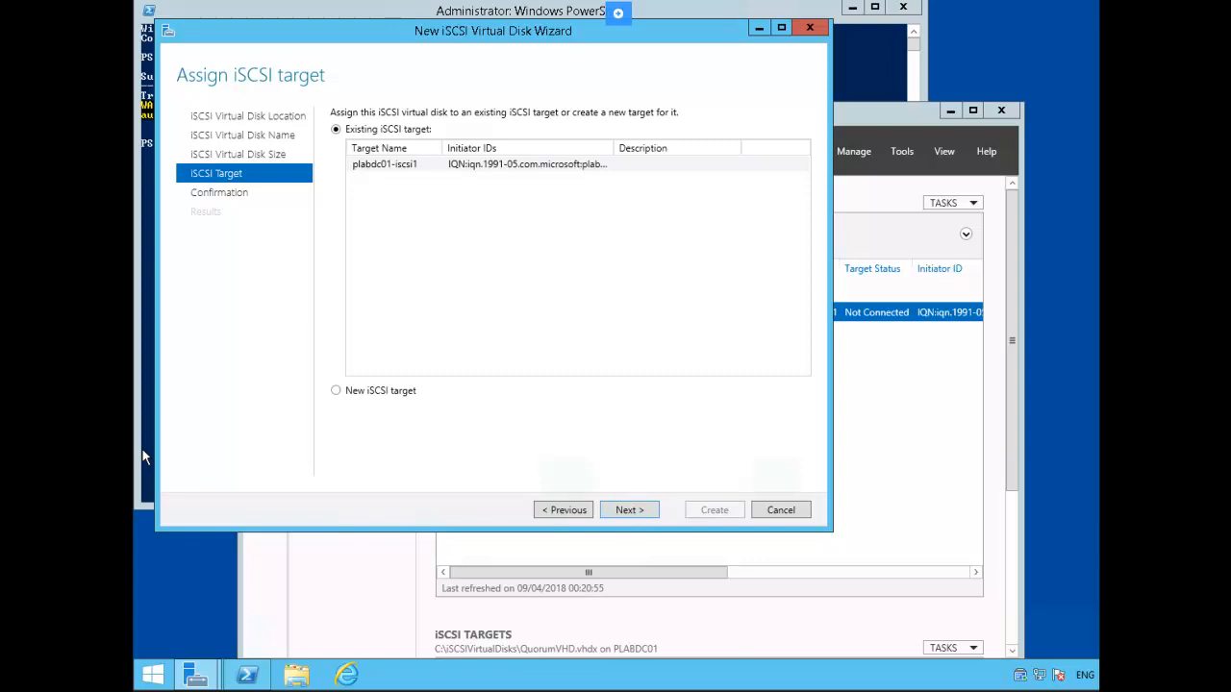
Assign CSVHD to the existing target plabdc01-iscsi1, create the virtual disk, and close the wizard
click(635, 515)
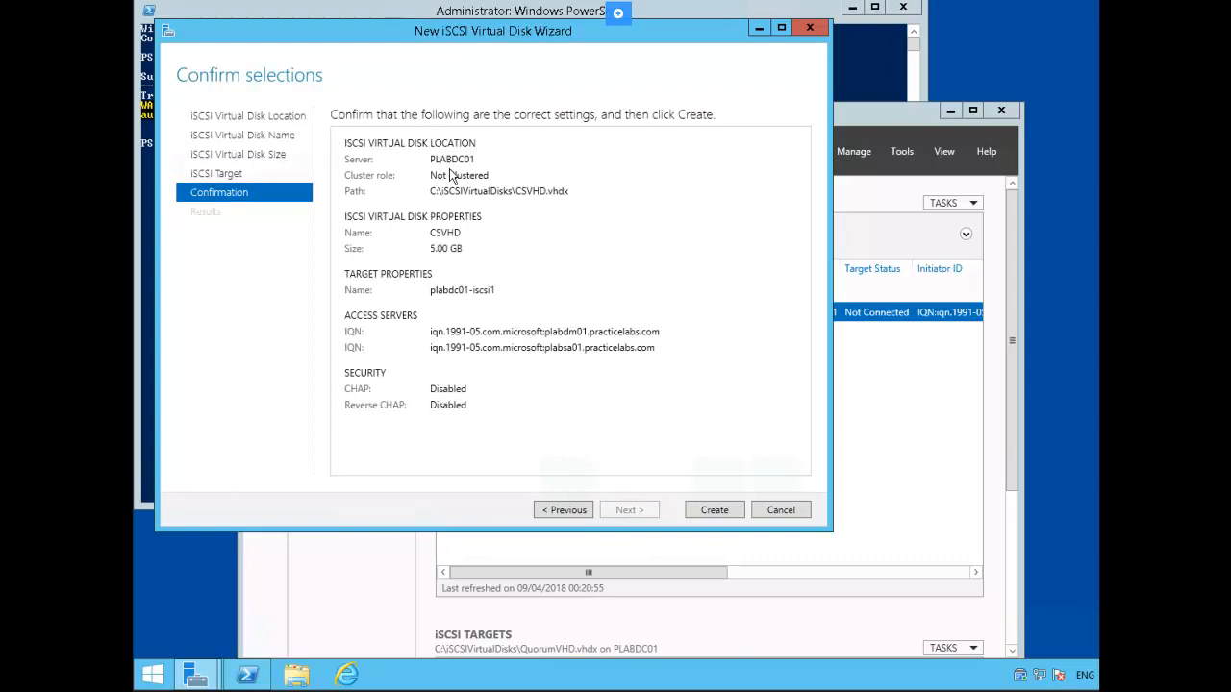
click(725, 507)
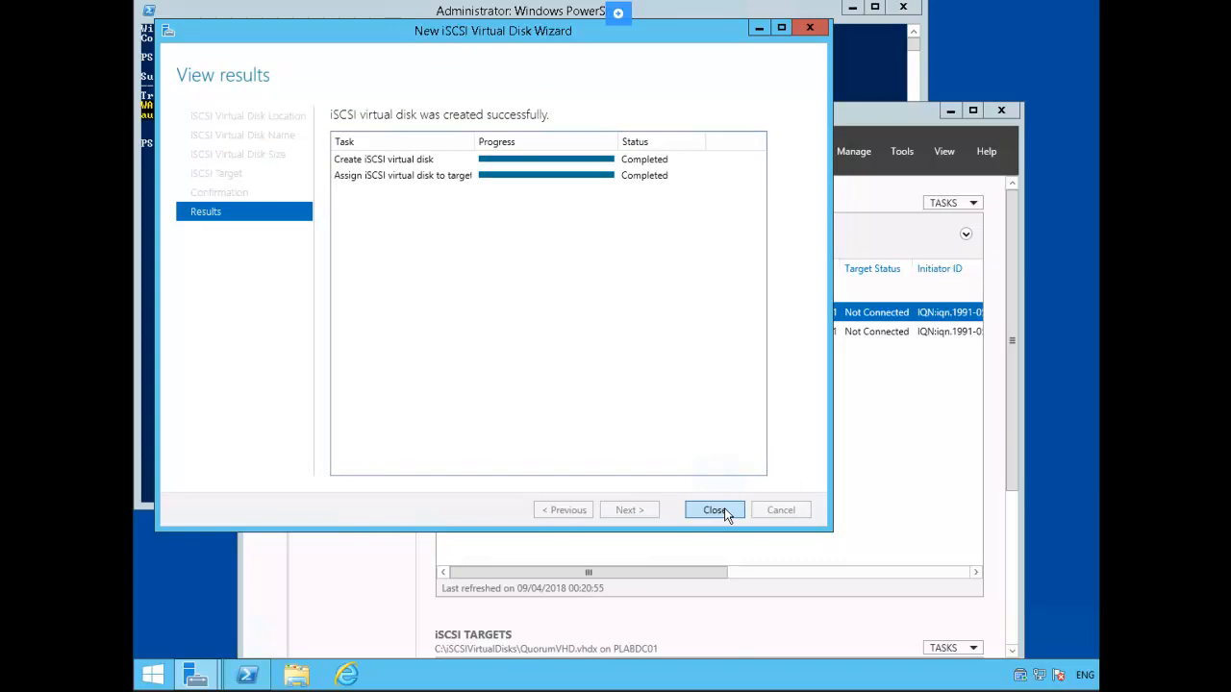
click(714, 509)
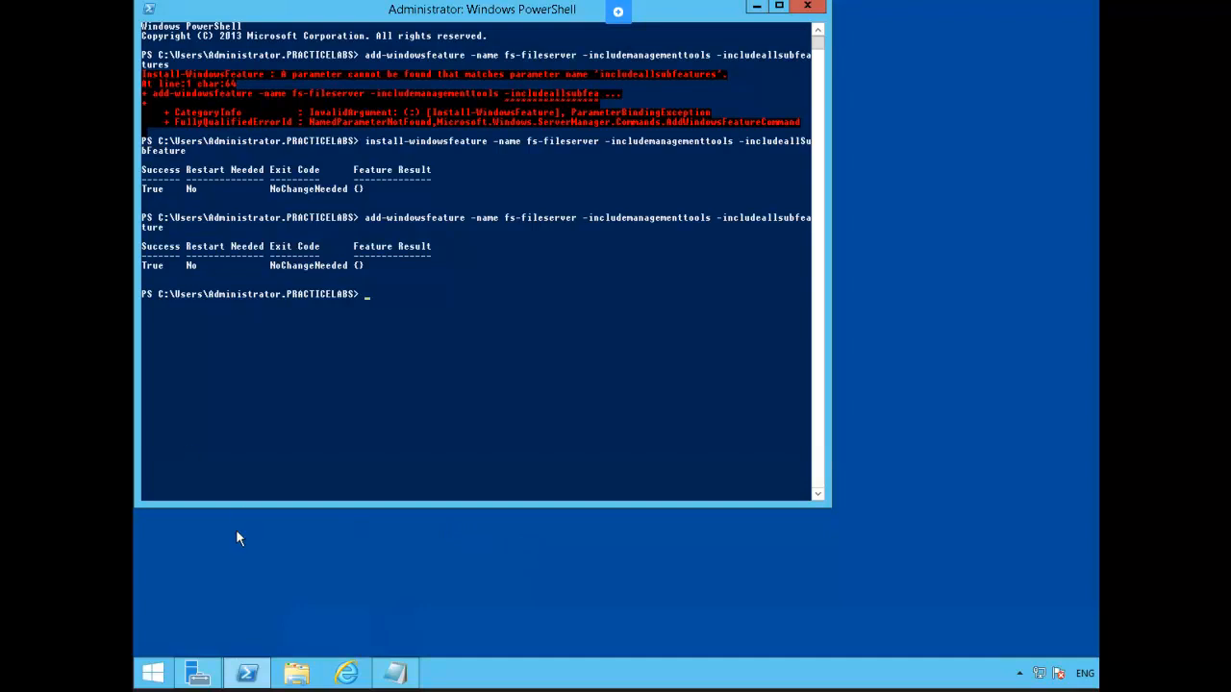
On the domain member server, open the iSCSI Initiator from Server Manager and start the Microsoft iSCSI service
click(198, 673)
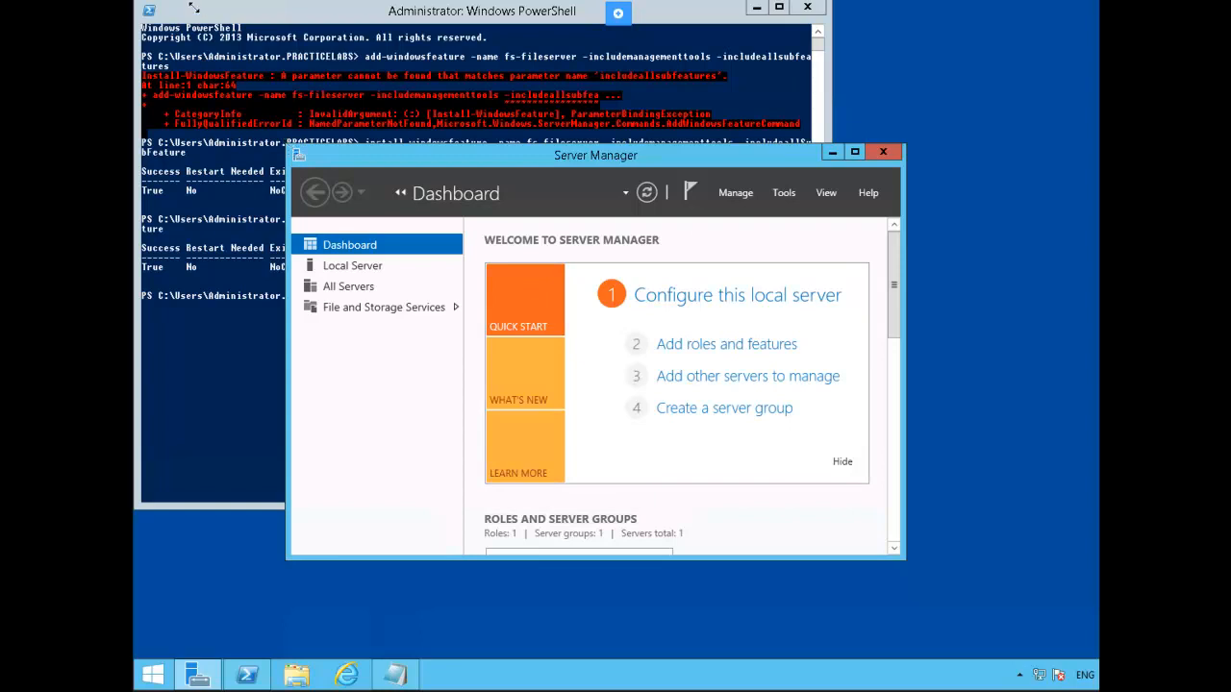
drag(287, 145, 184, 2)
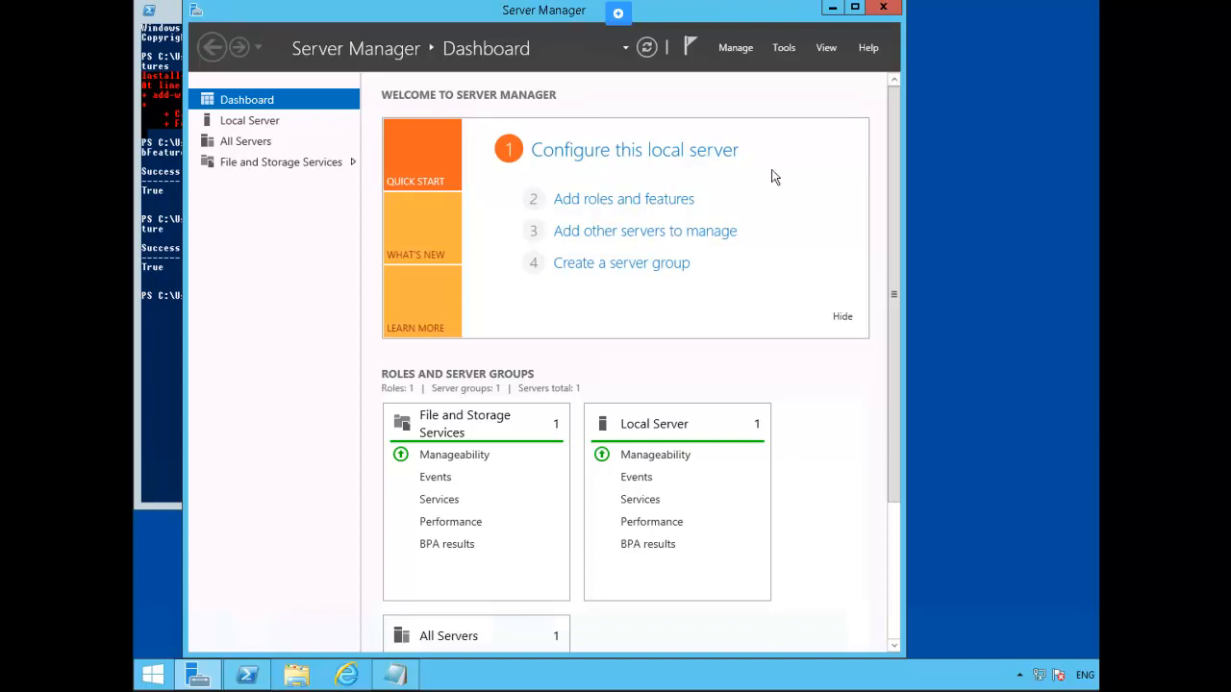
click(783, 48)
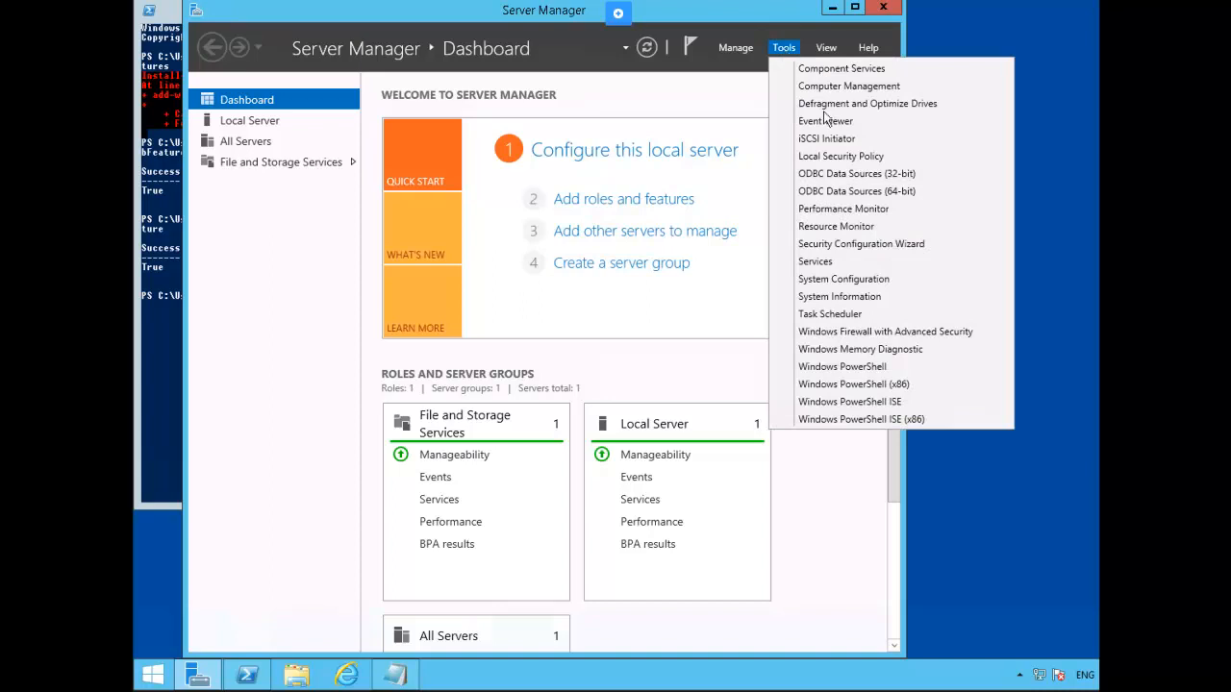
click(866, 137)
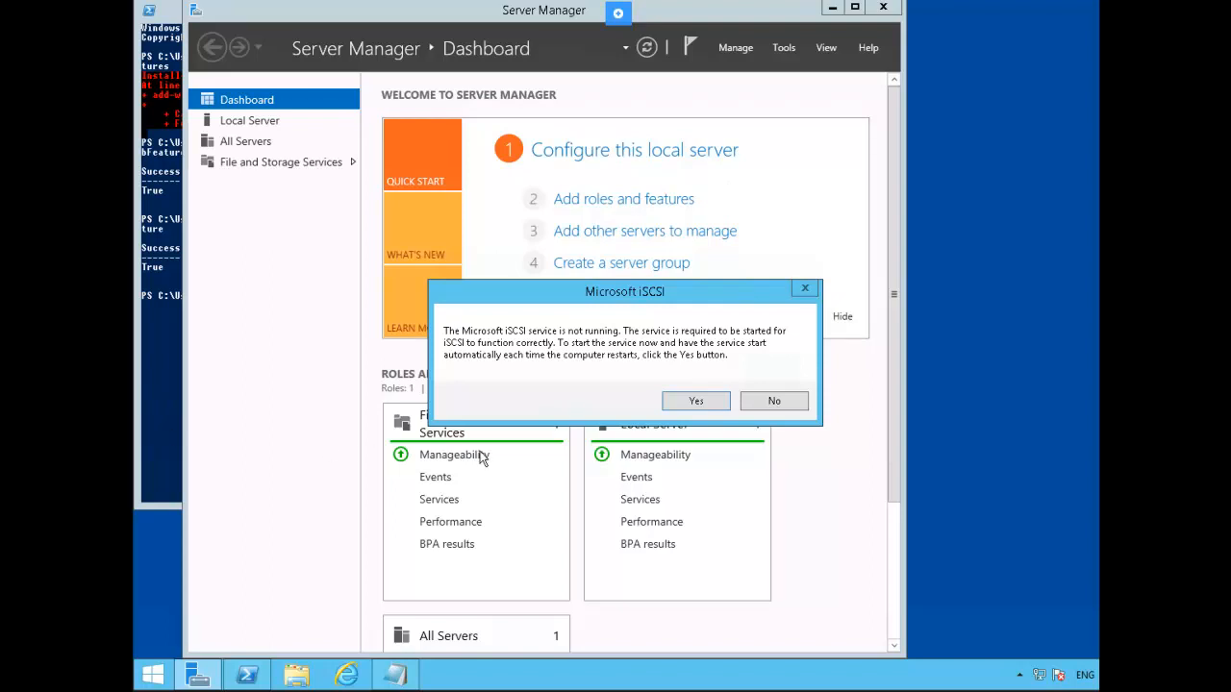
click(717, 401)
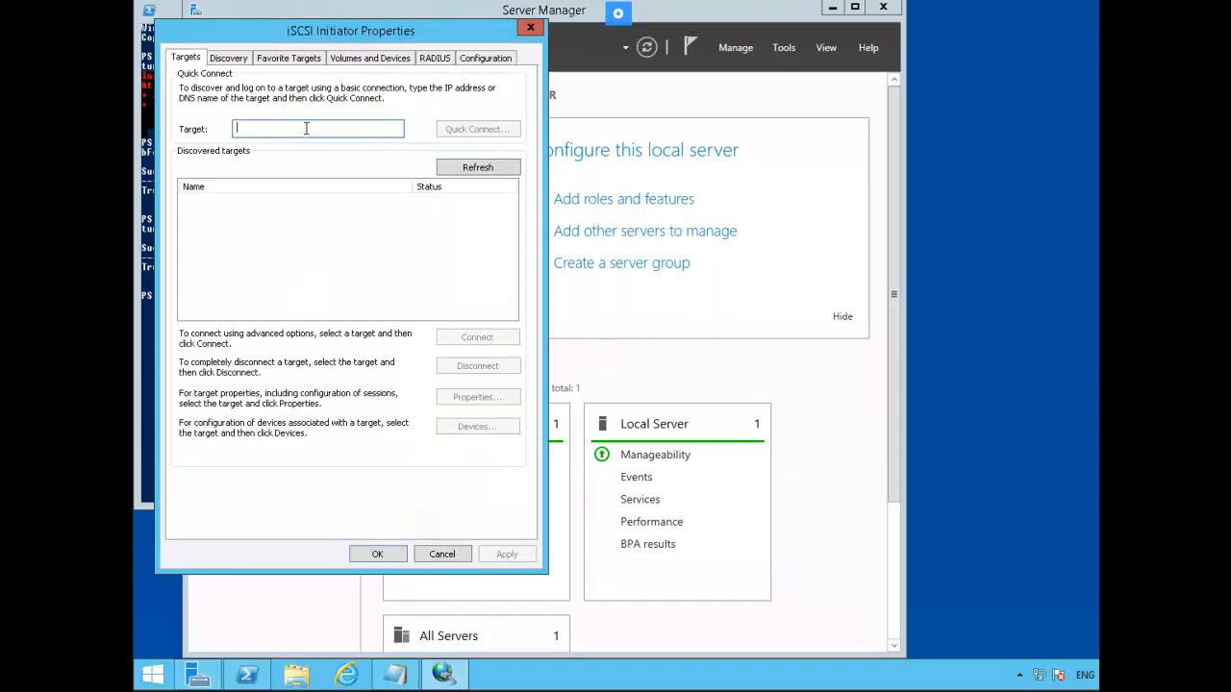
Quick-connect the iSCSI Initiator to the target on plabdc01.practicelabs.com and accept the initiator properties
text(pl)
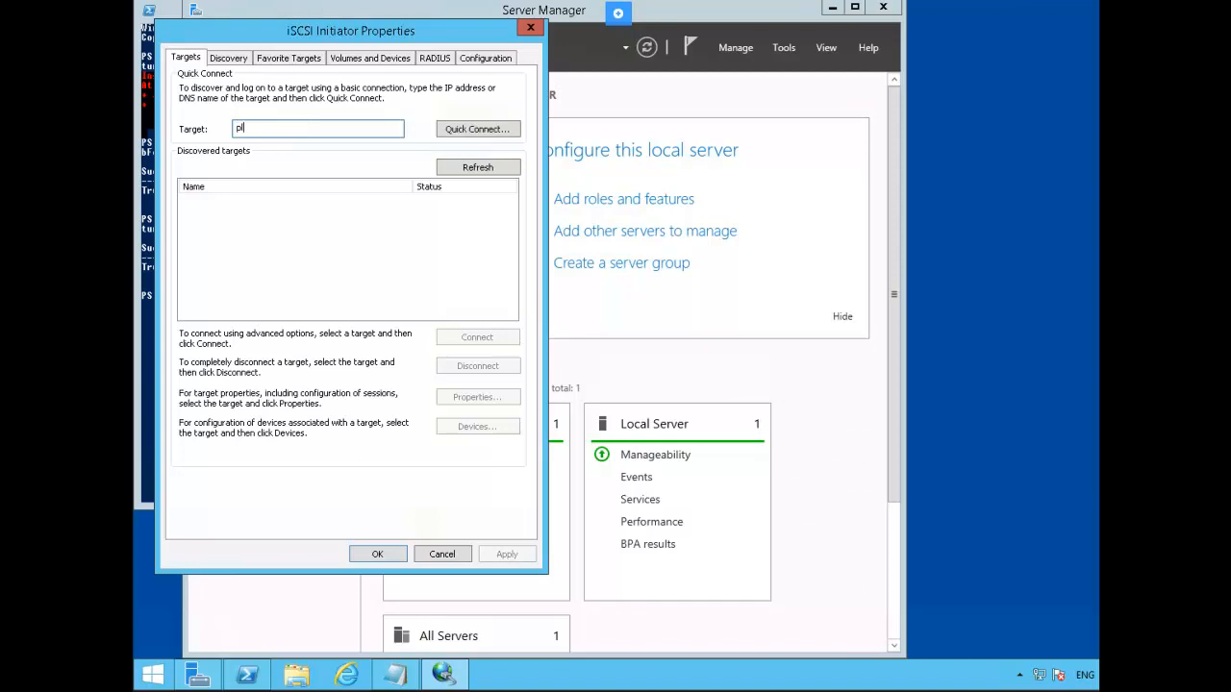
text(abdc01.practicelabs.com)
click(479, 133)
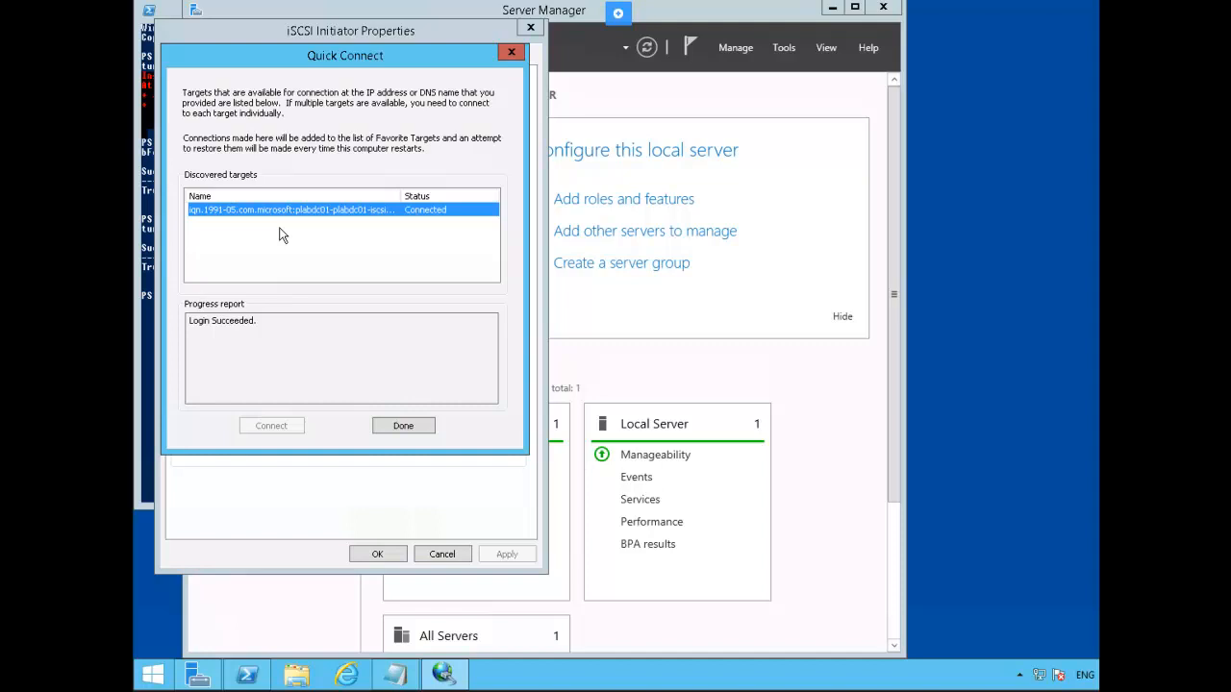
click(417, 431)
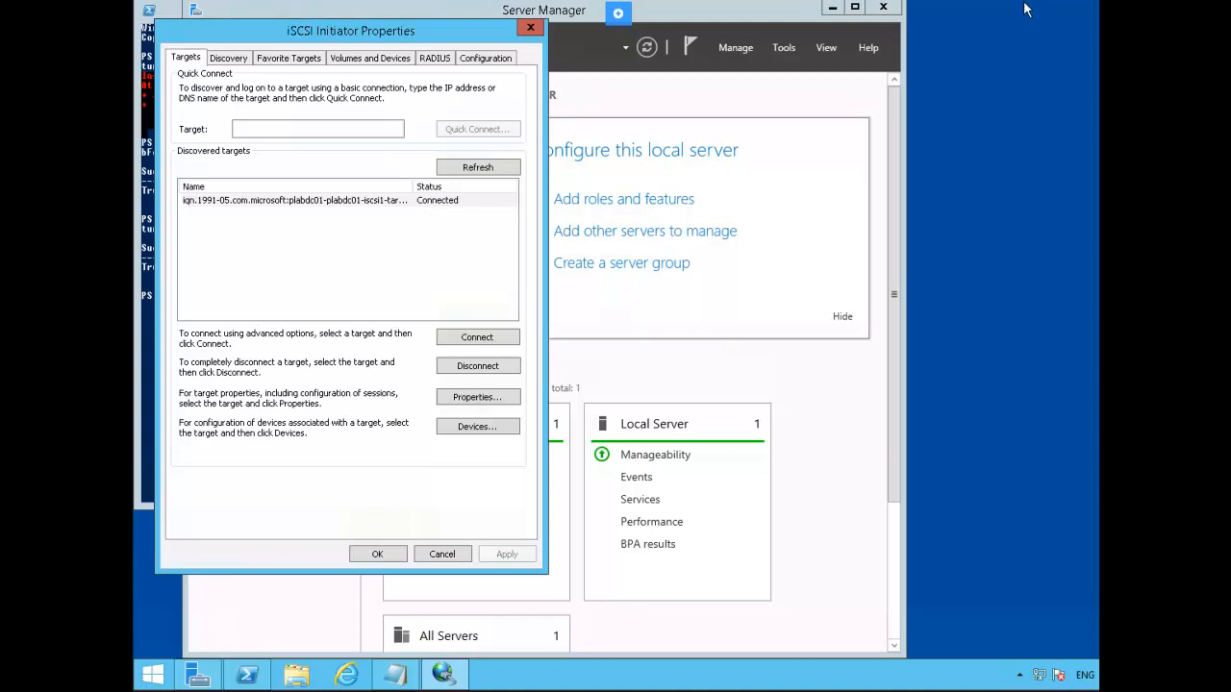
click(377, 555)
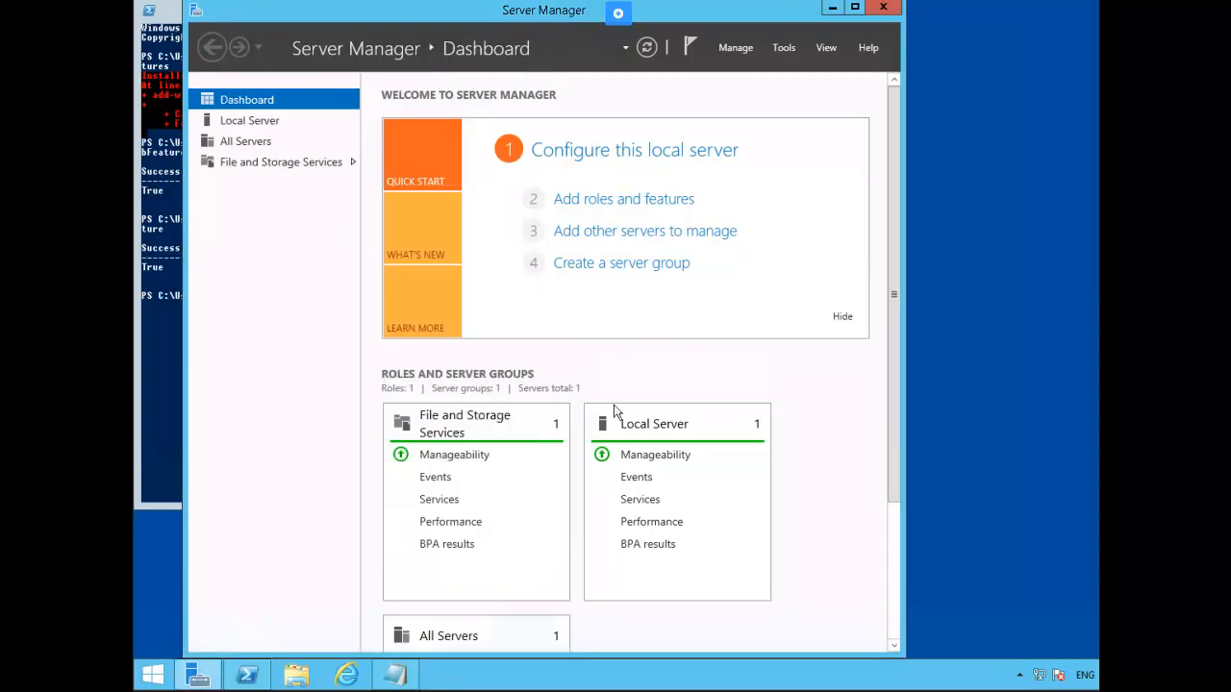
Open Disk Management in Computer Management and dismiss the prompt to initialize Disk 1 and Disk 2
click(785, 49)
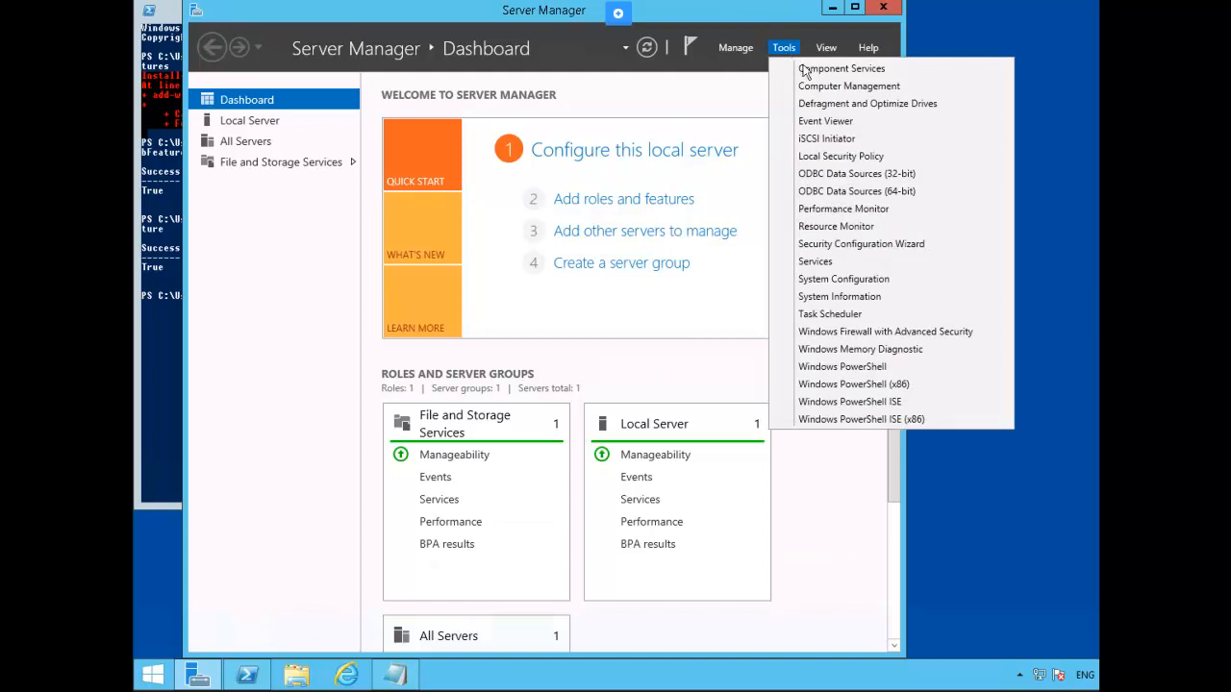
click(828, 89)
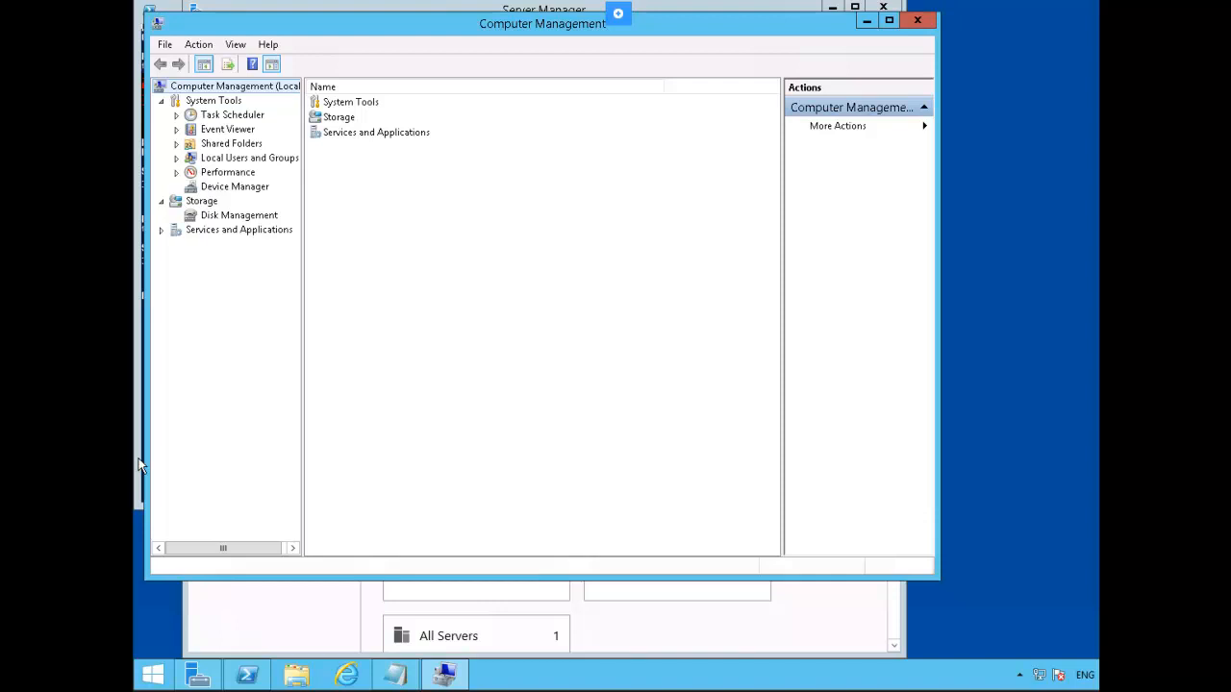
click(178, 202)
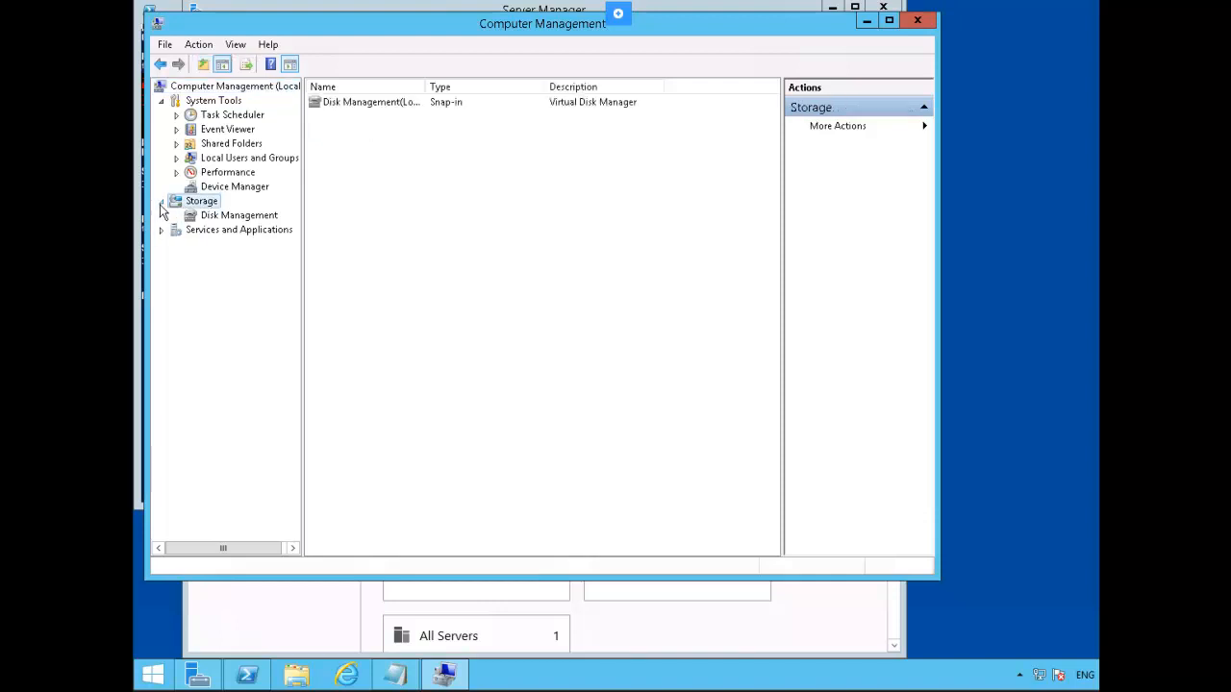
click(161, 202)
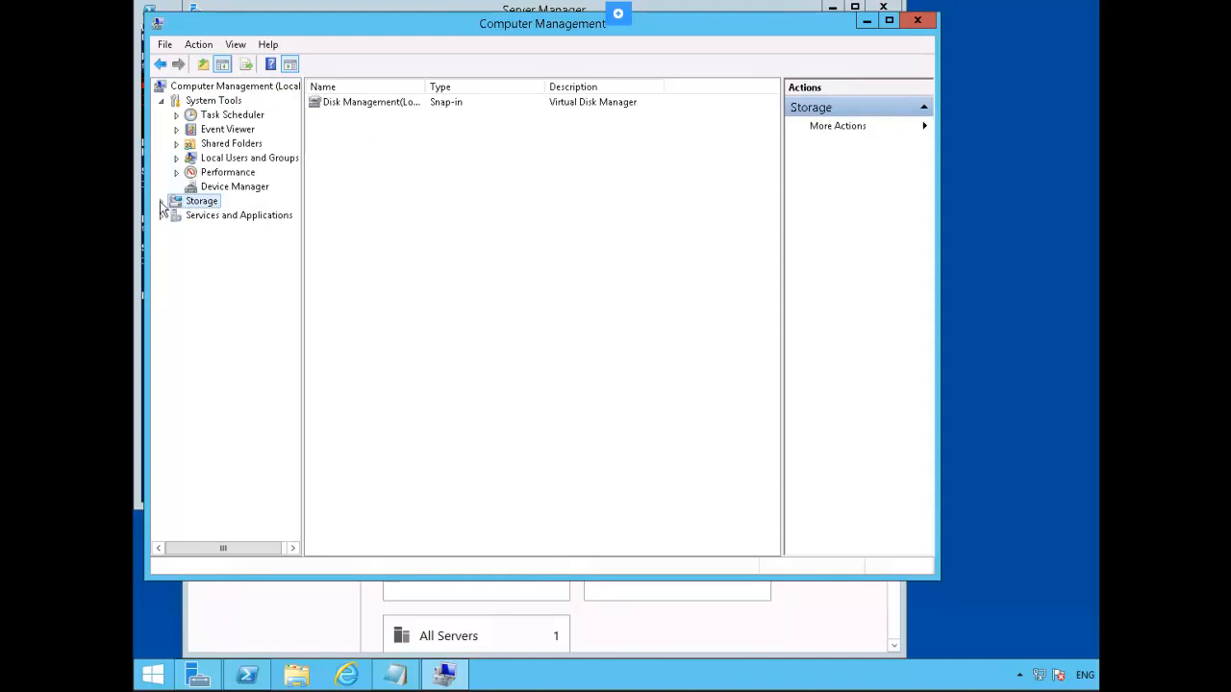
double_click(196, 205)
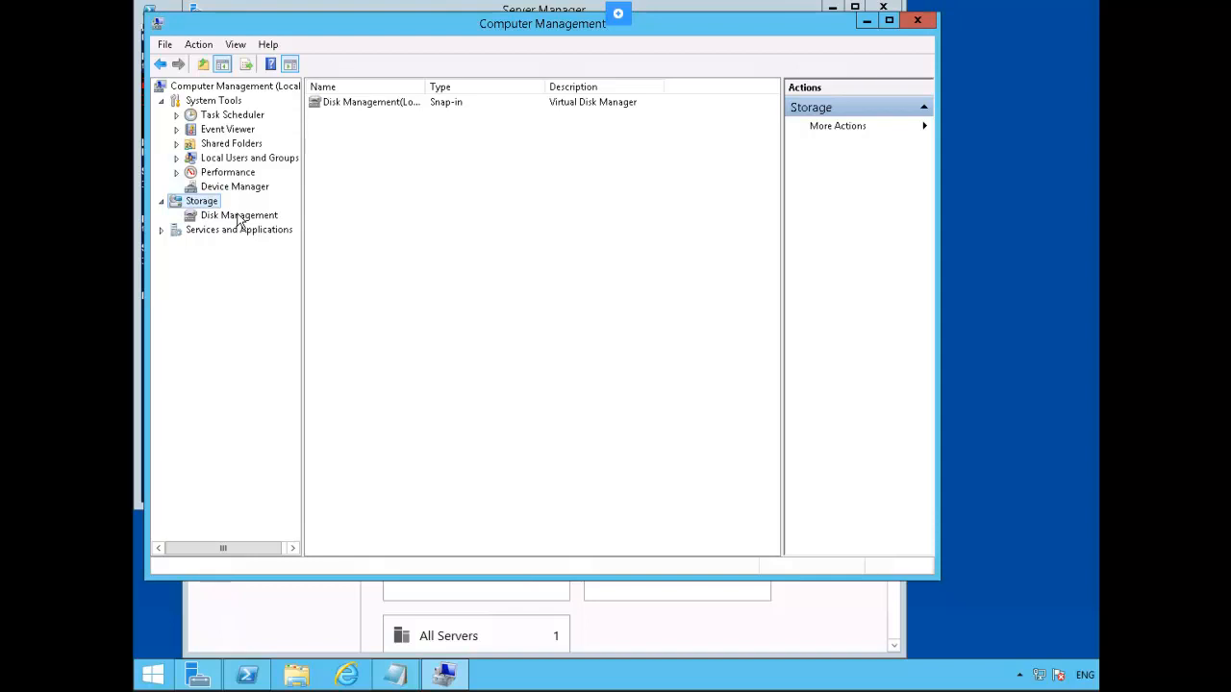
click(238, 217)
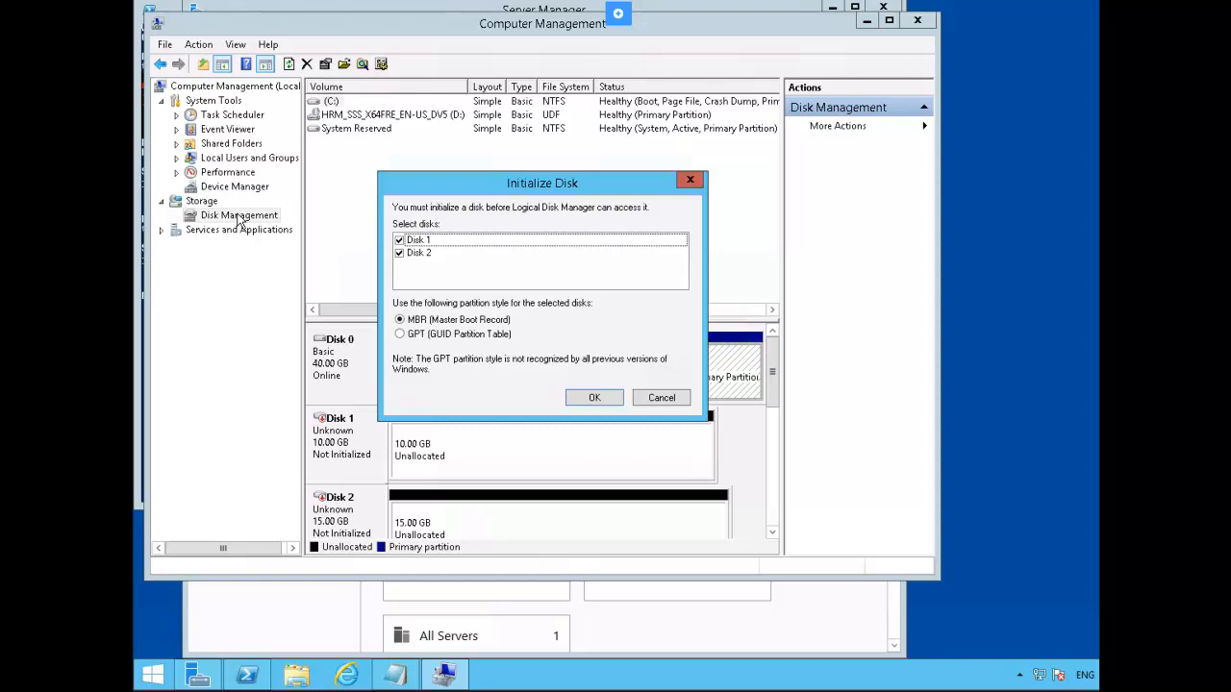
key(Escape)
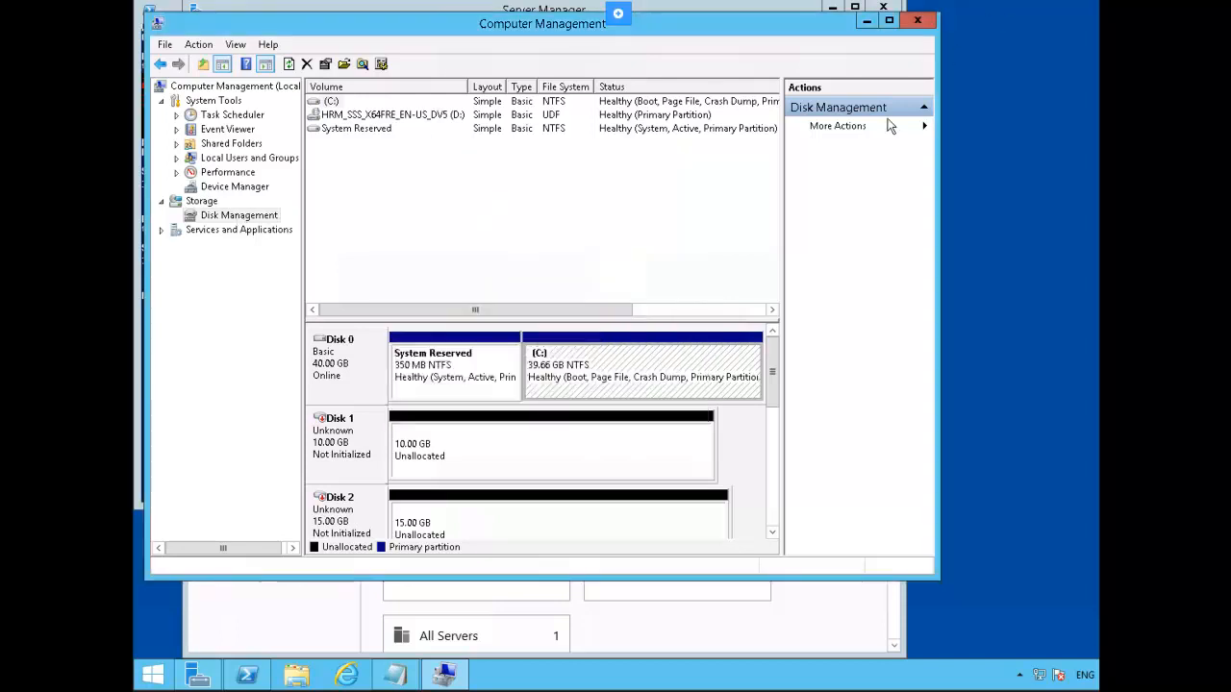
Bring the 500 MB Disk 4 online in Disk Management
click(357, 440)
scroll(358, 440, down, 2)
scroll(358, 443, up, 2)
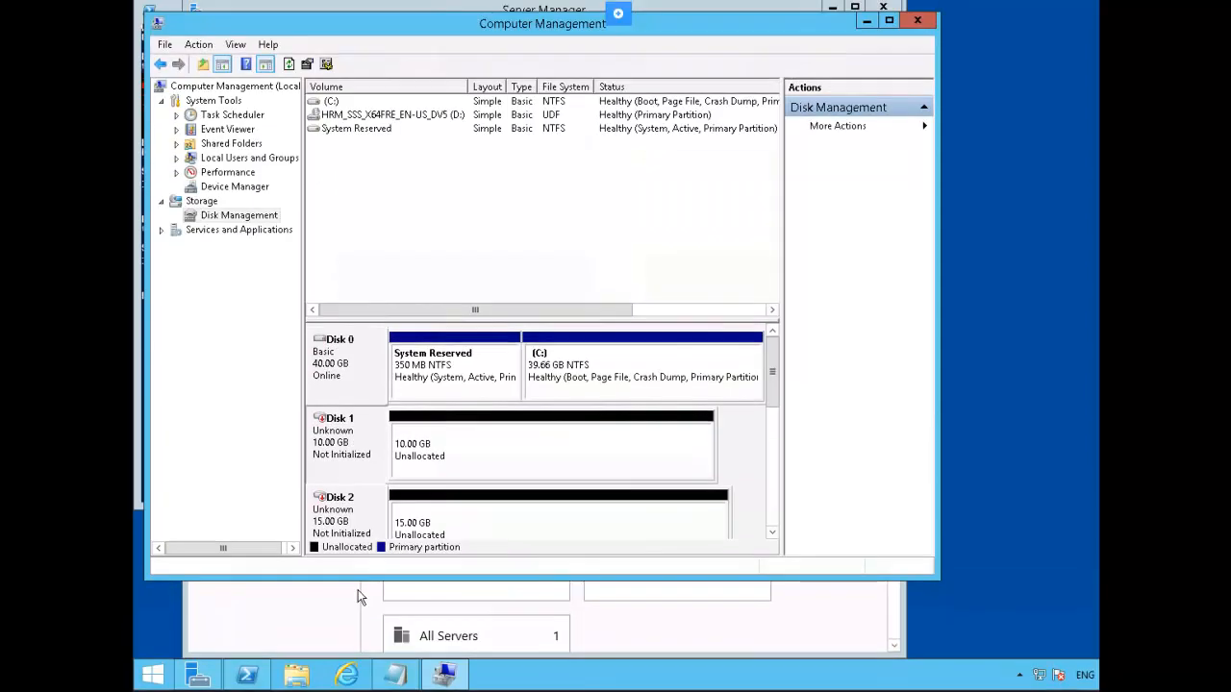
drag(774, 384, 774, 478)
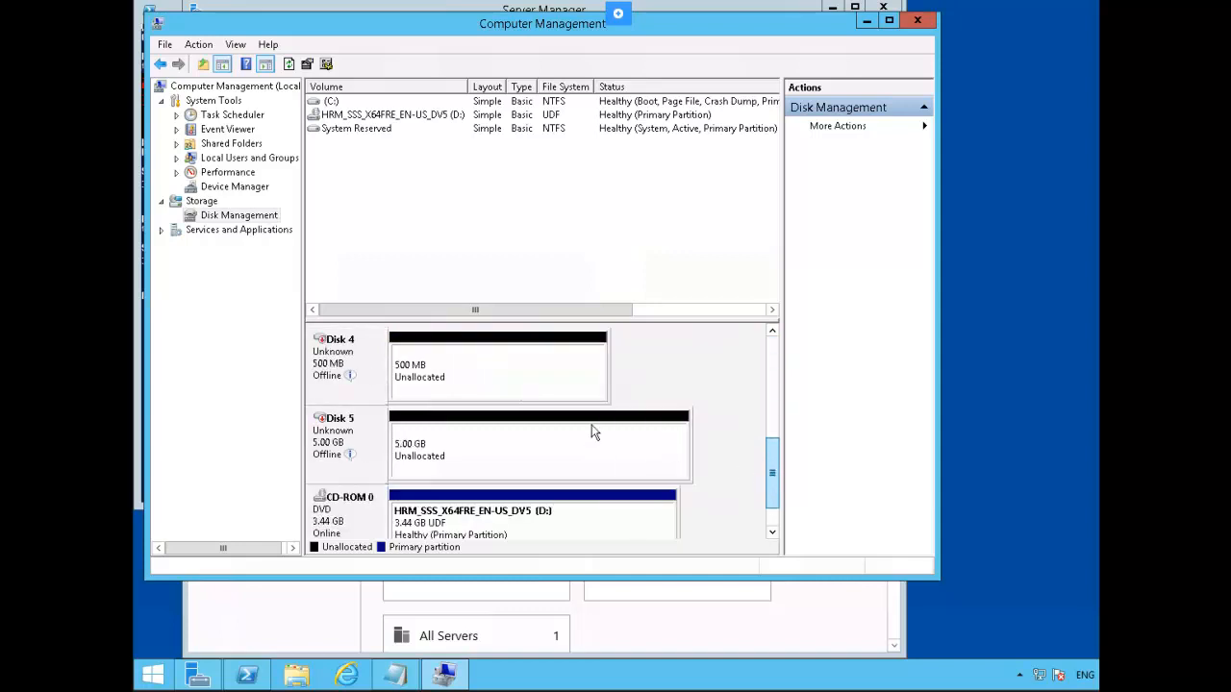
click(455, 378)
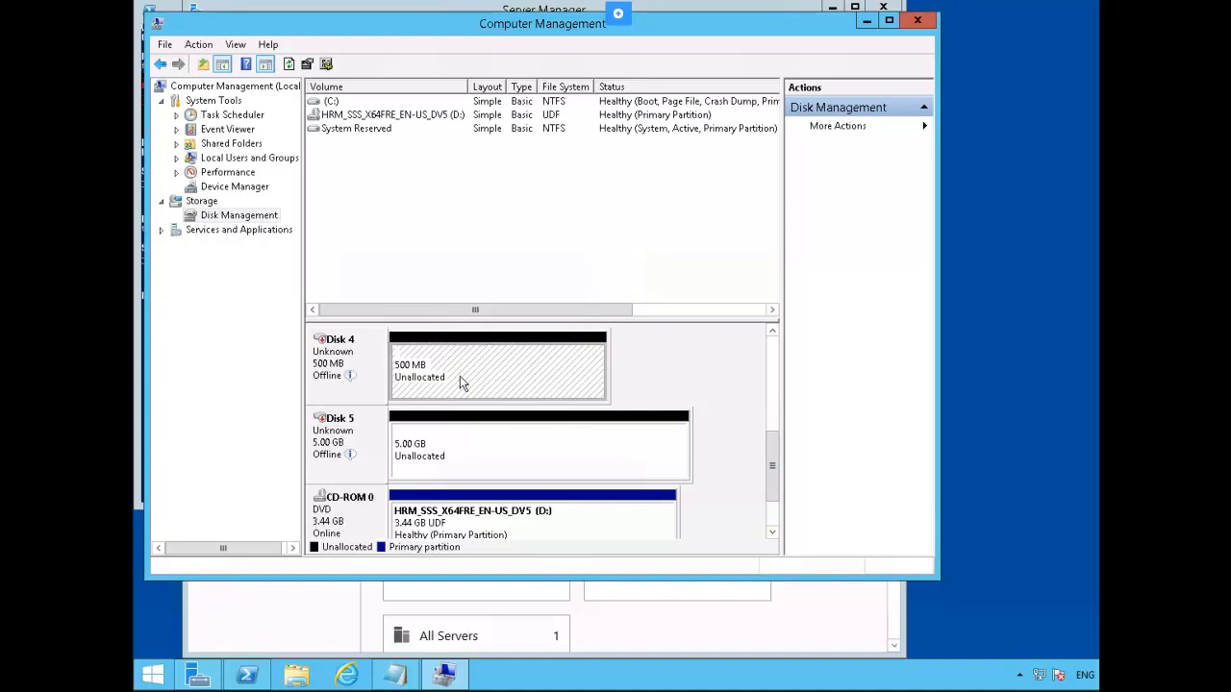
right_click(460, 383)
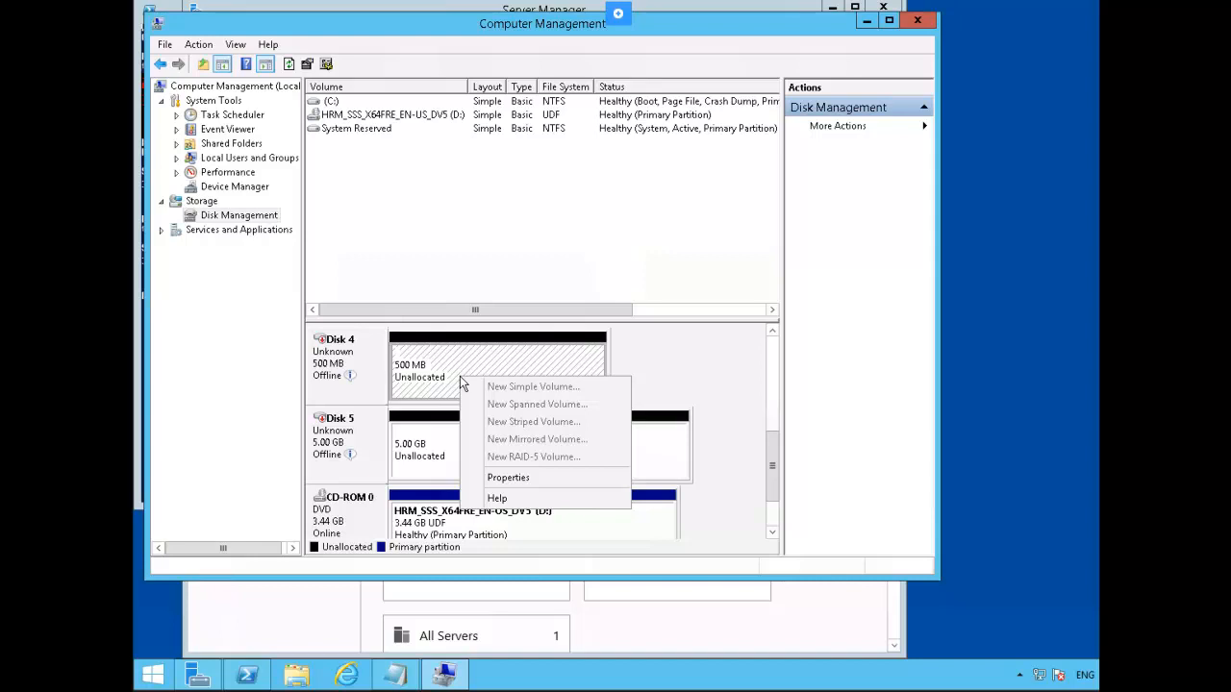
right_click(343, 359)
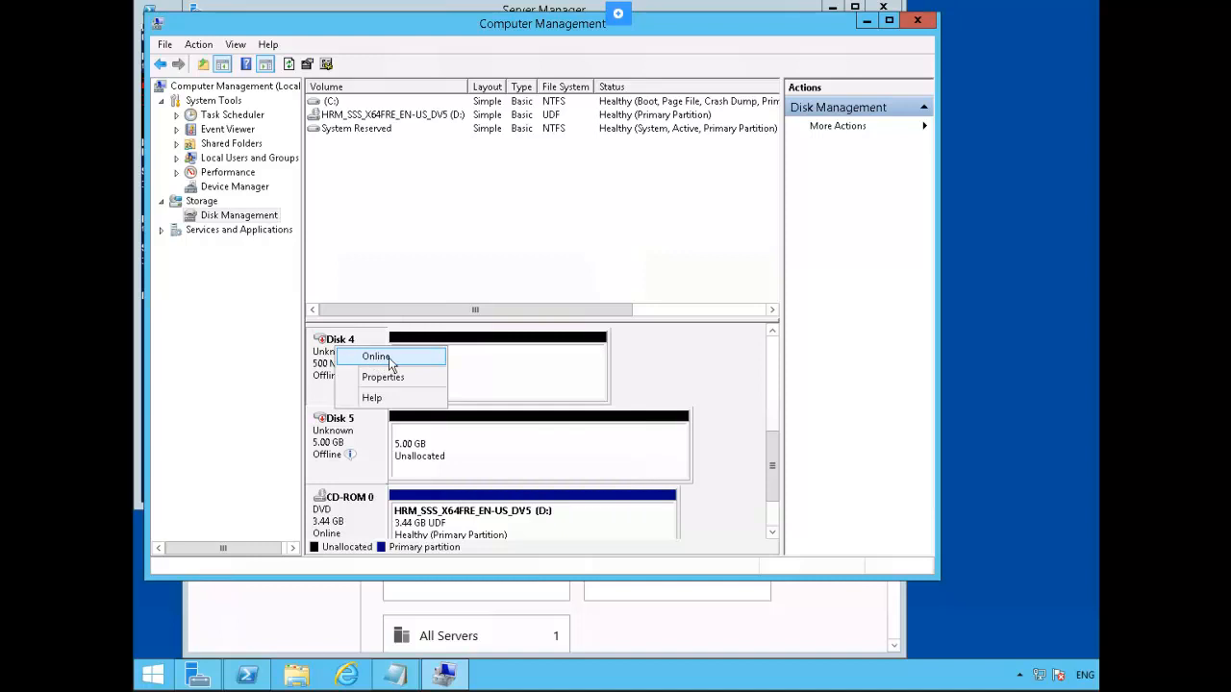
click(666, 382)
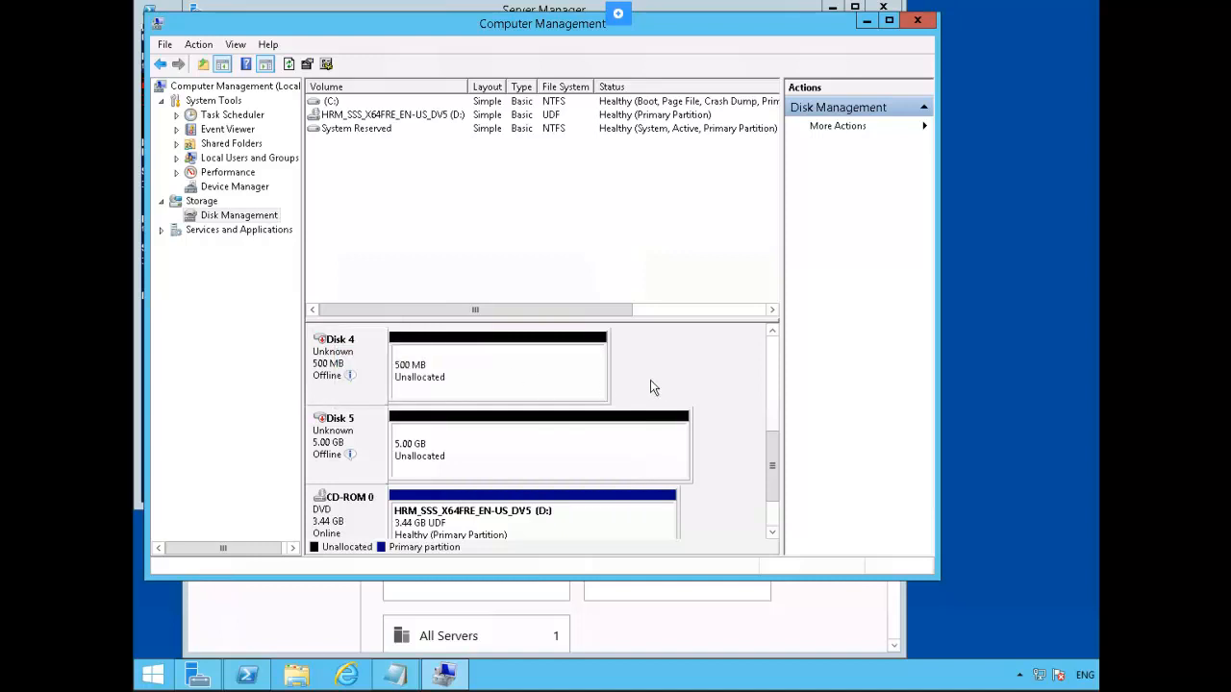
right_click(367, 355)
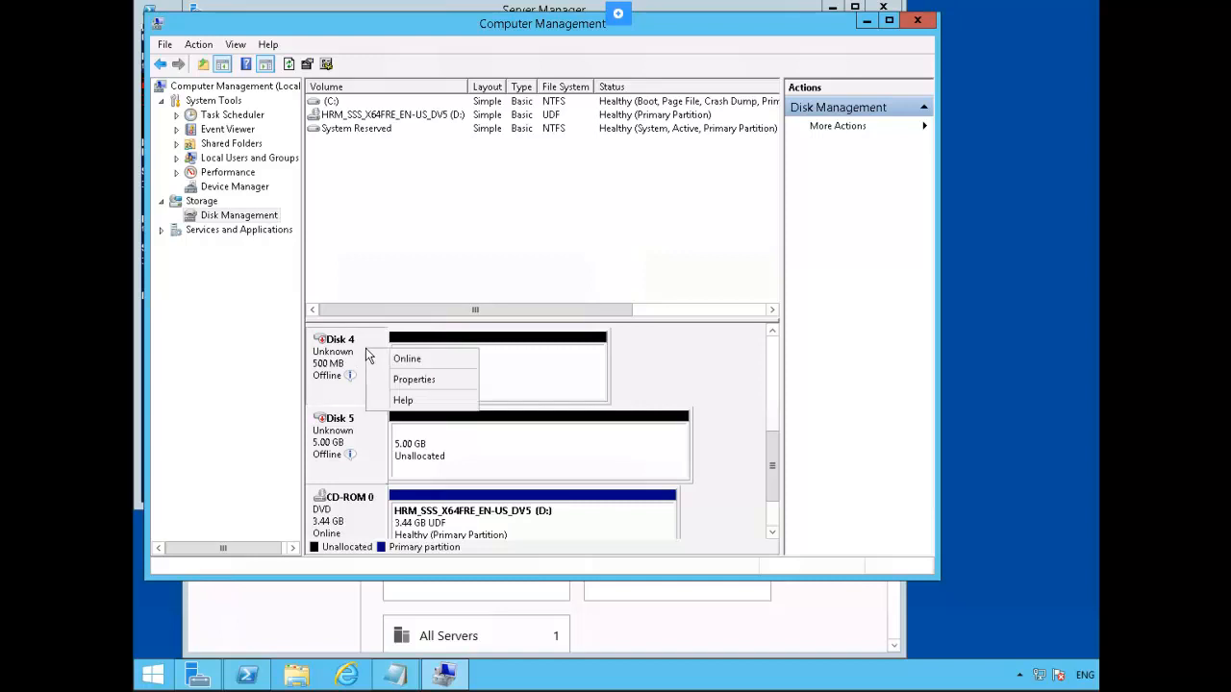
click(430, 359)
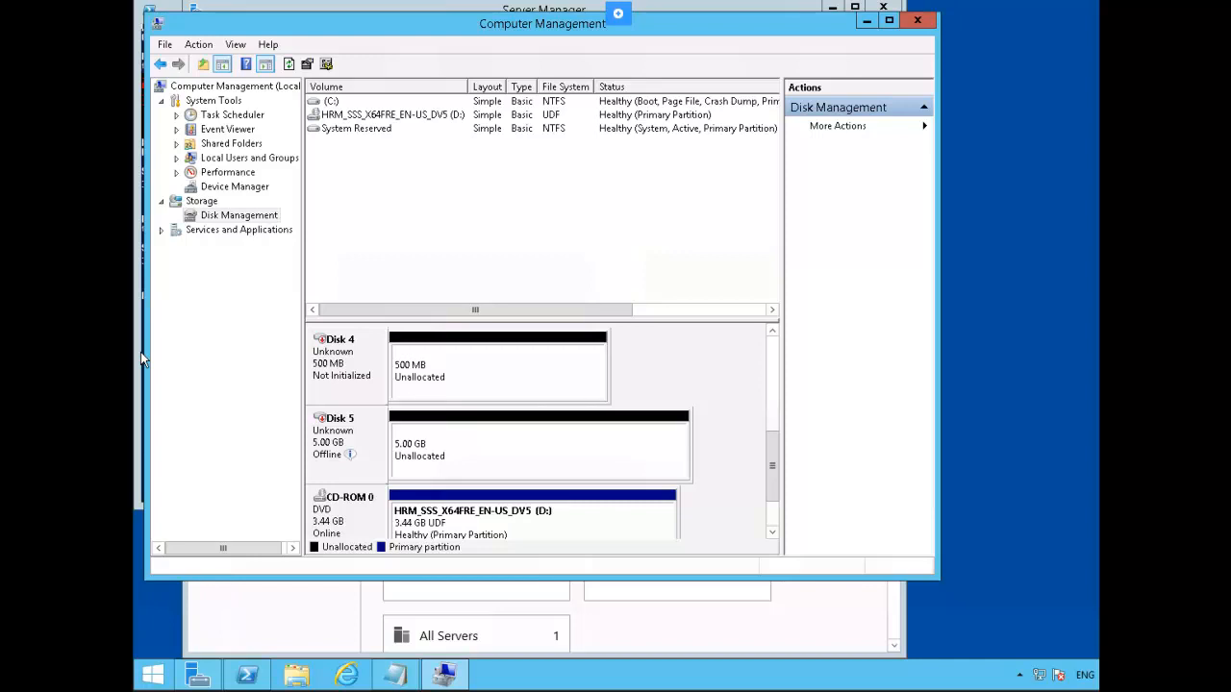
Initialize only Disk 4 with the MBR partition style, excluding Disk 1 and Disk 2
right_click(365, 359)
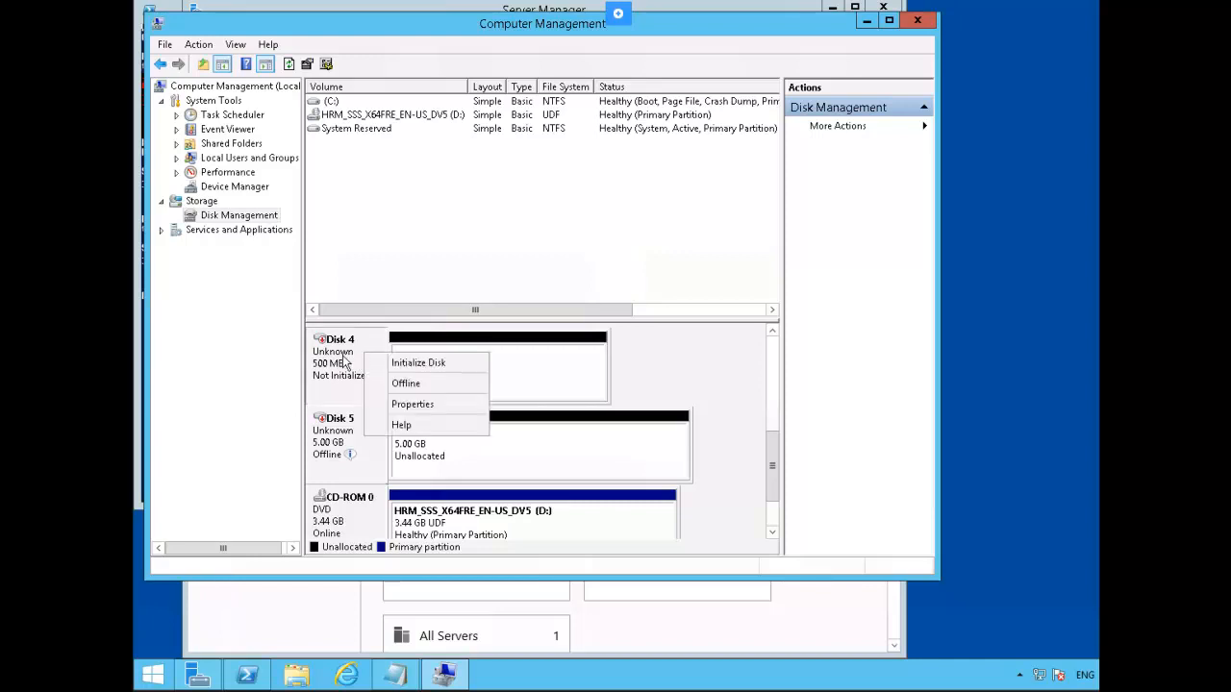
click(333, 366)
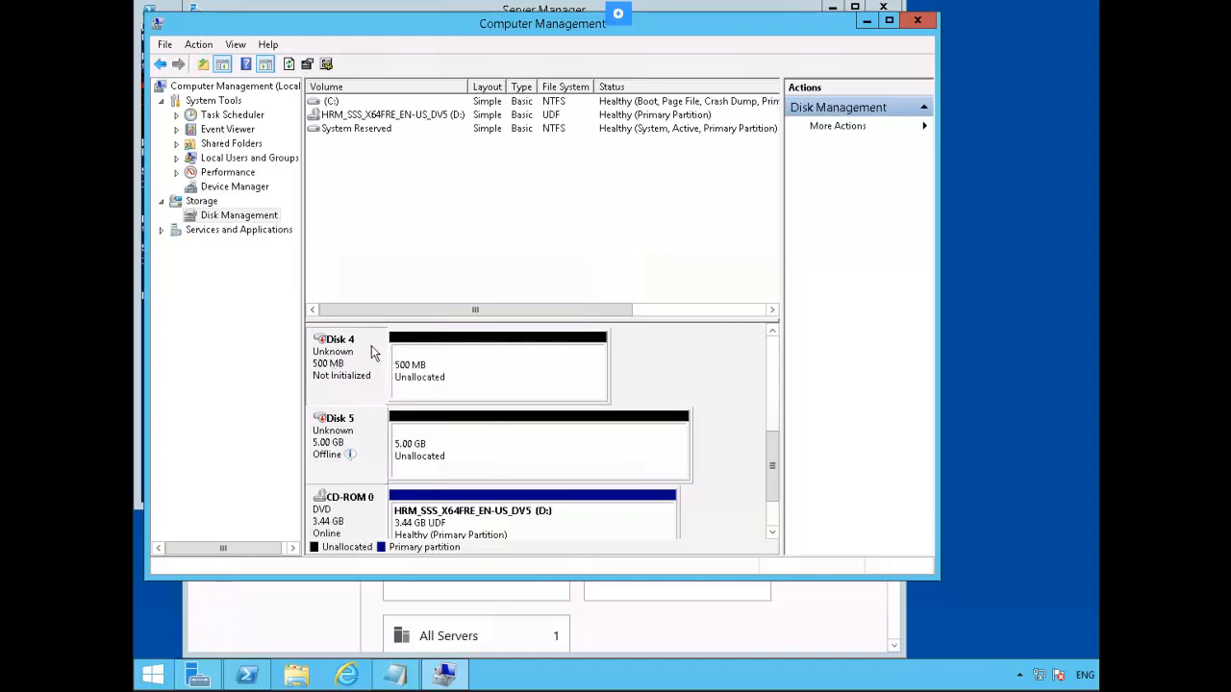
right_click(373, 354)
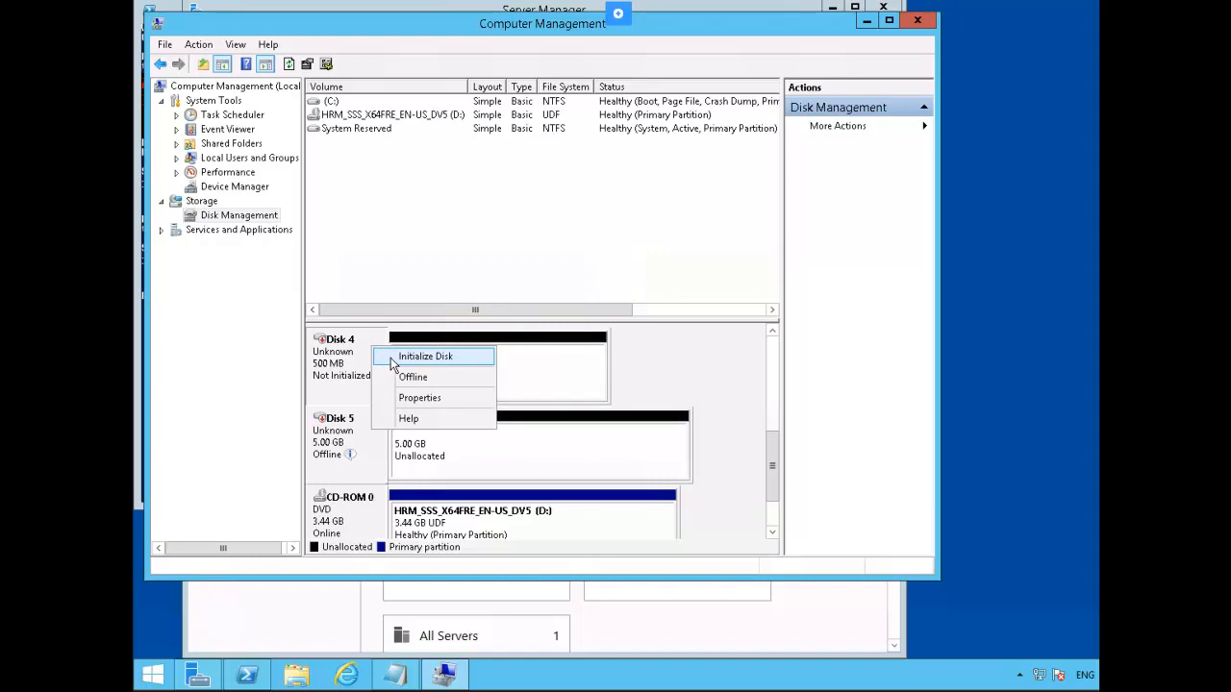
click(423, 357)
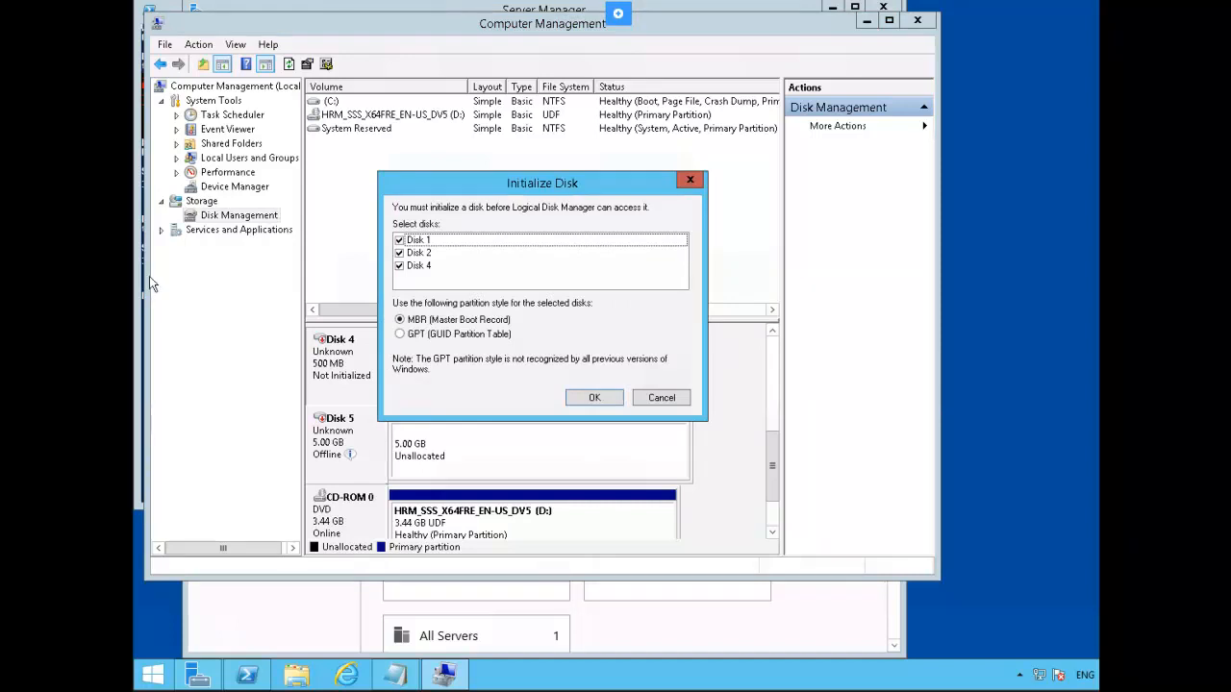
click(400, 253)
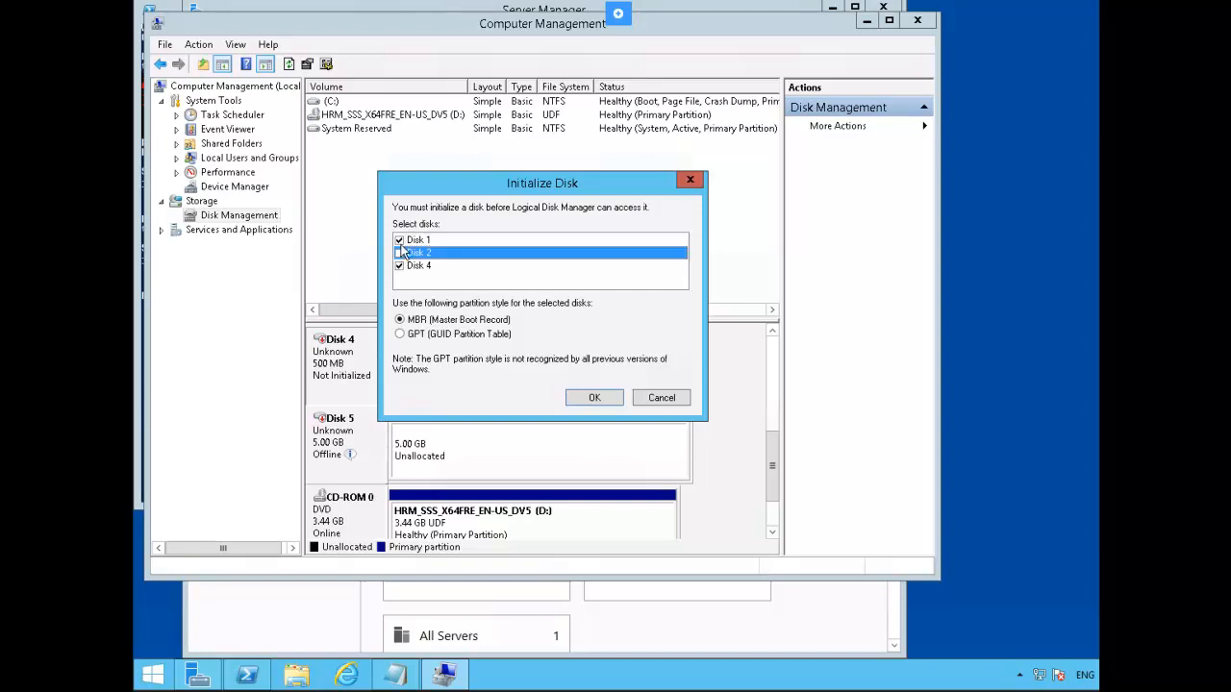
click(399, 241)
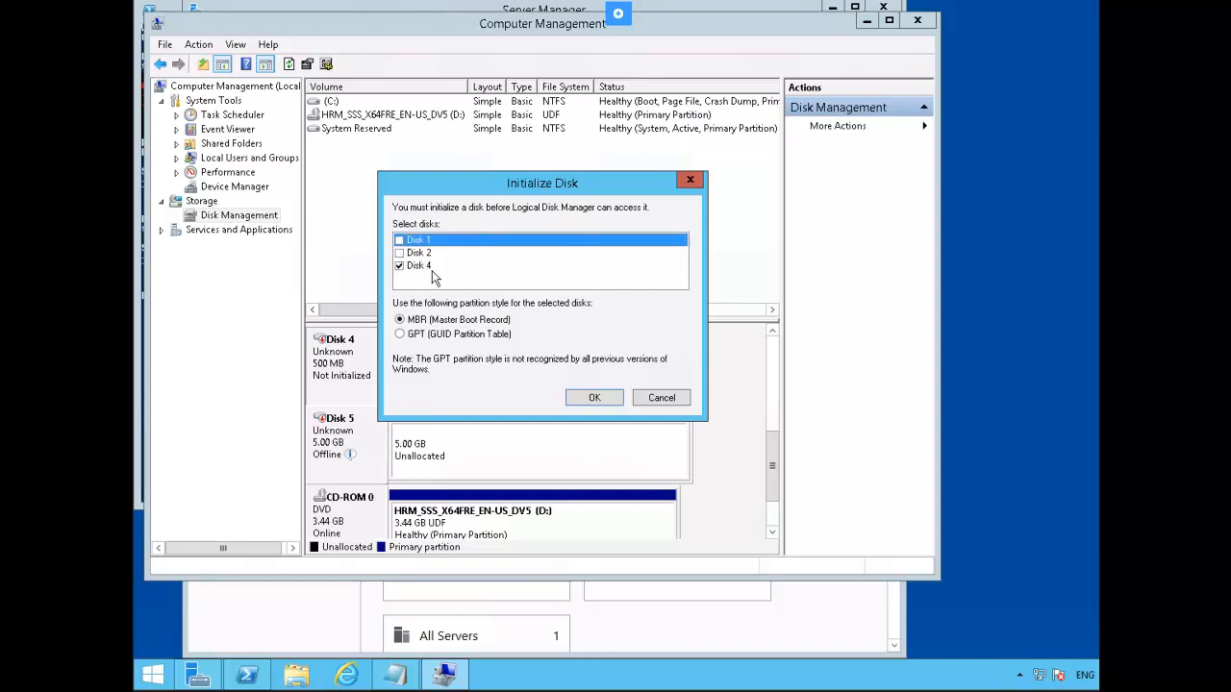
click(602, 396)
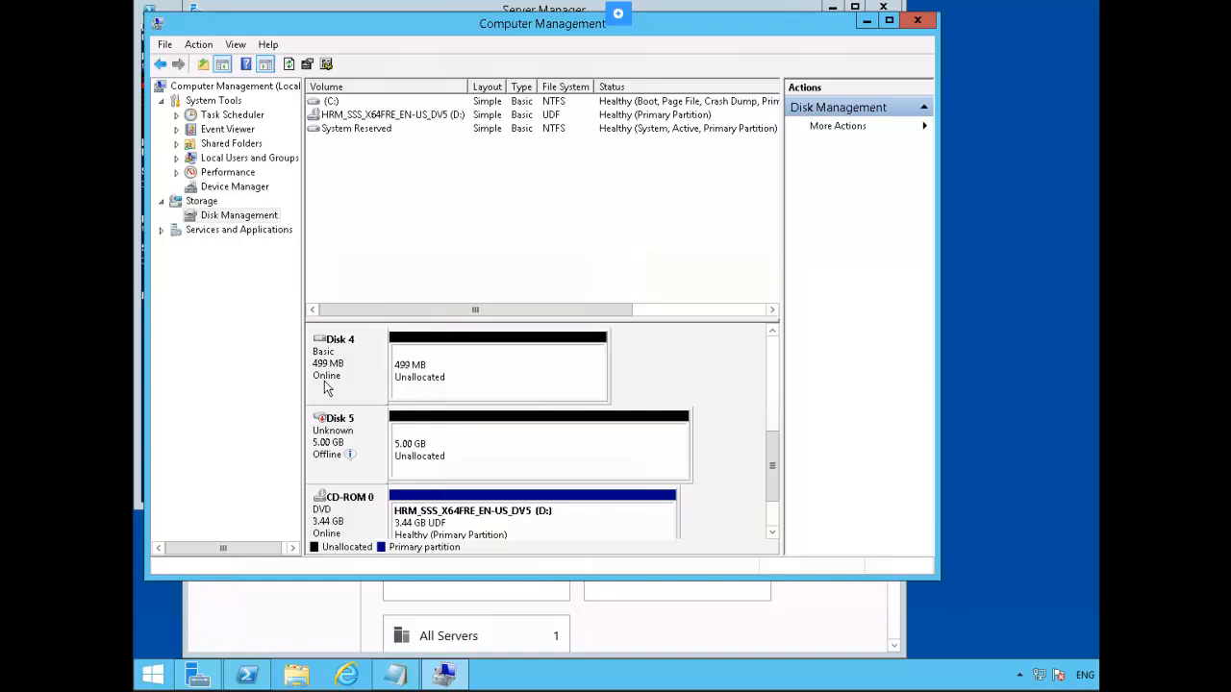
Start a new simple volume on Disk 4 using the full 497 MB and assign it drive letter Q
right_click(492, 379)
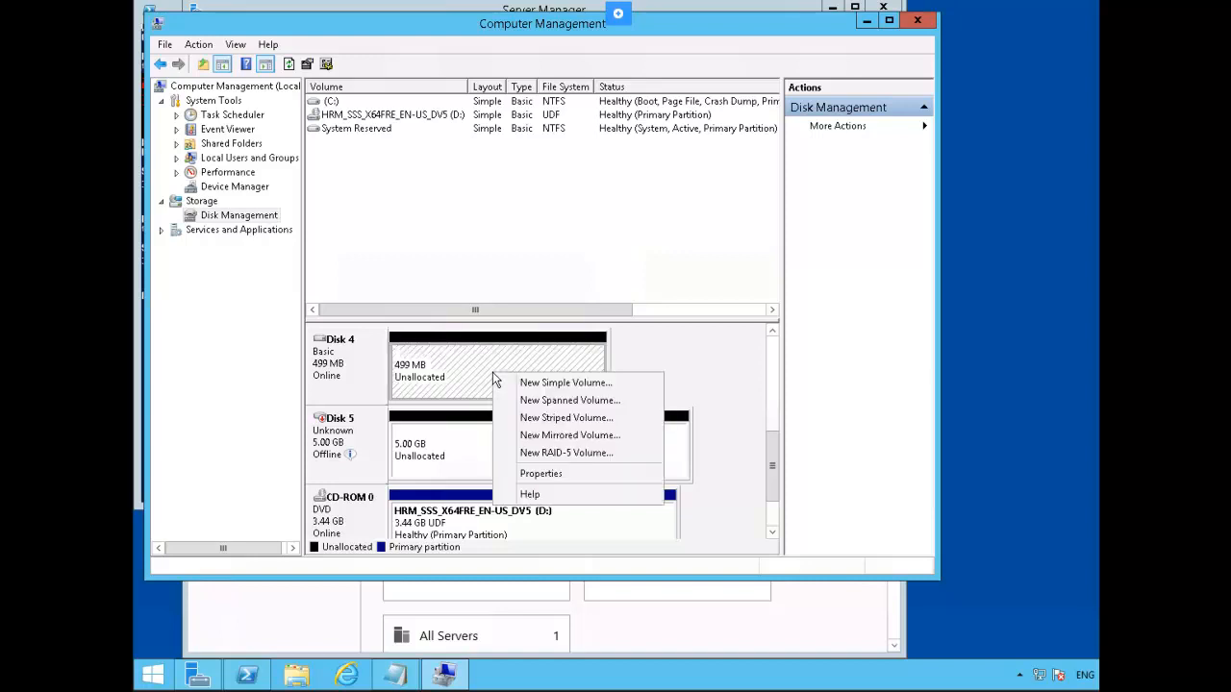
click(628, 384)
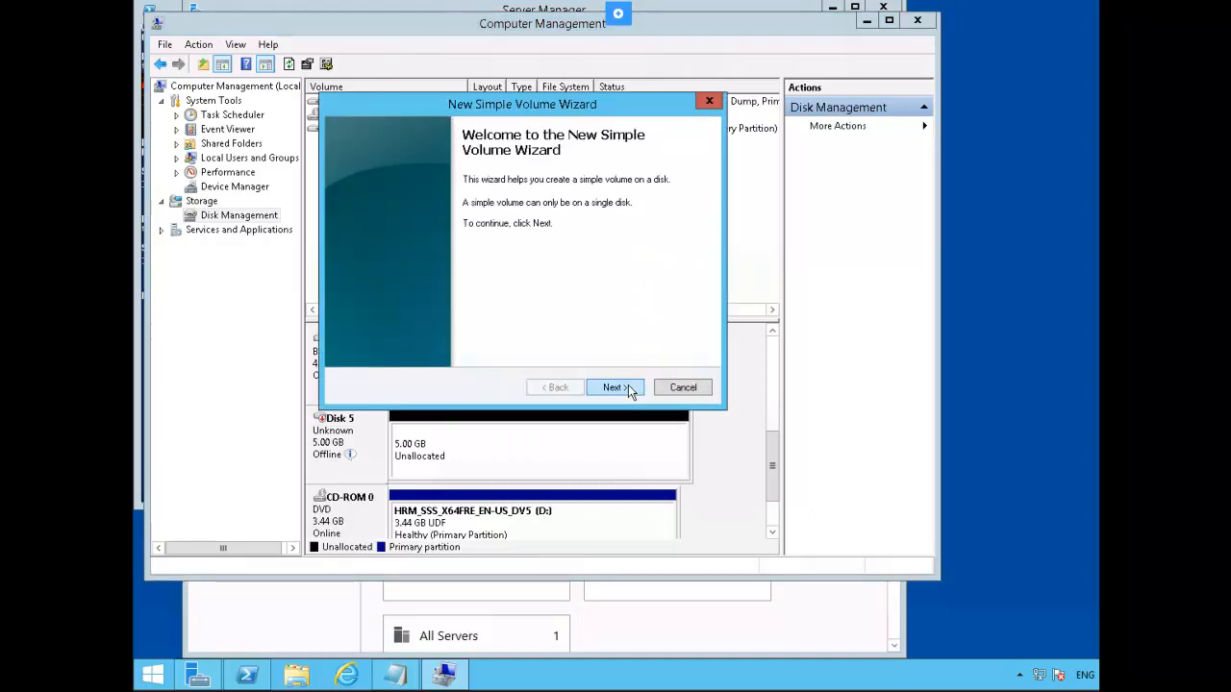
click(613, 387)
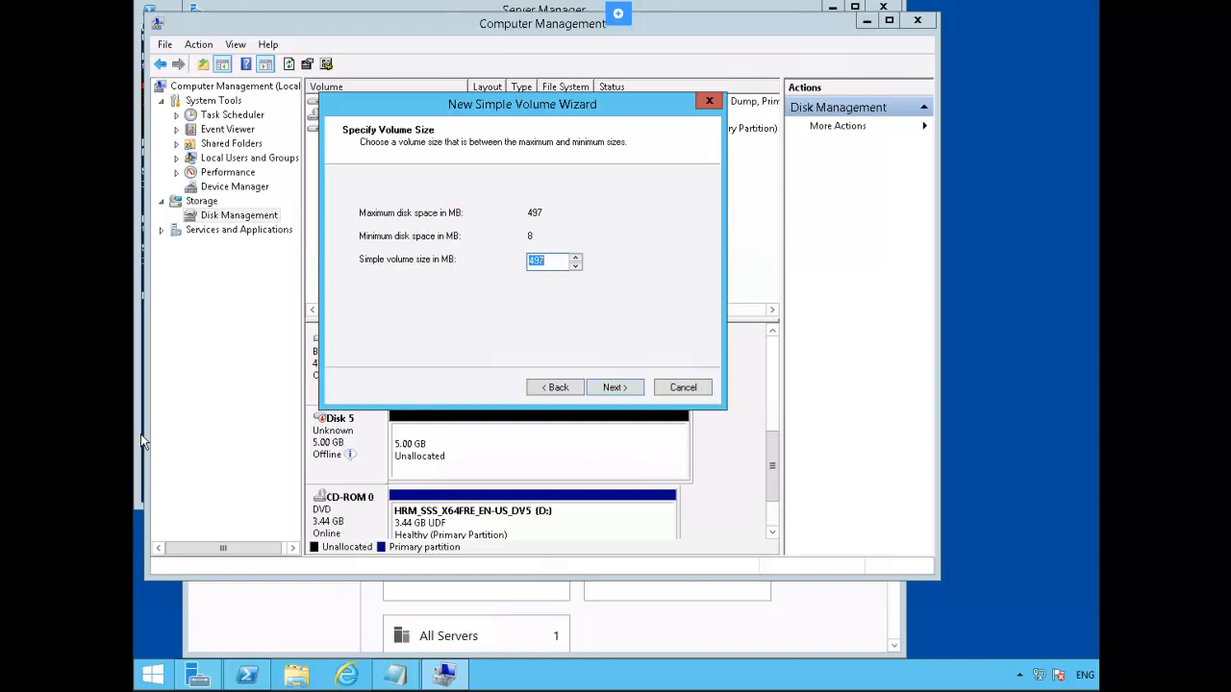
click(621, 387)
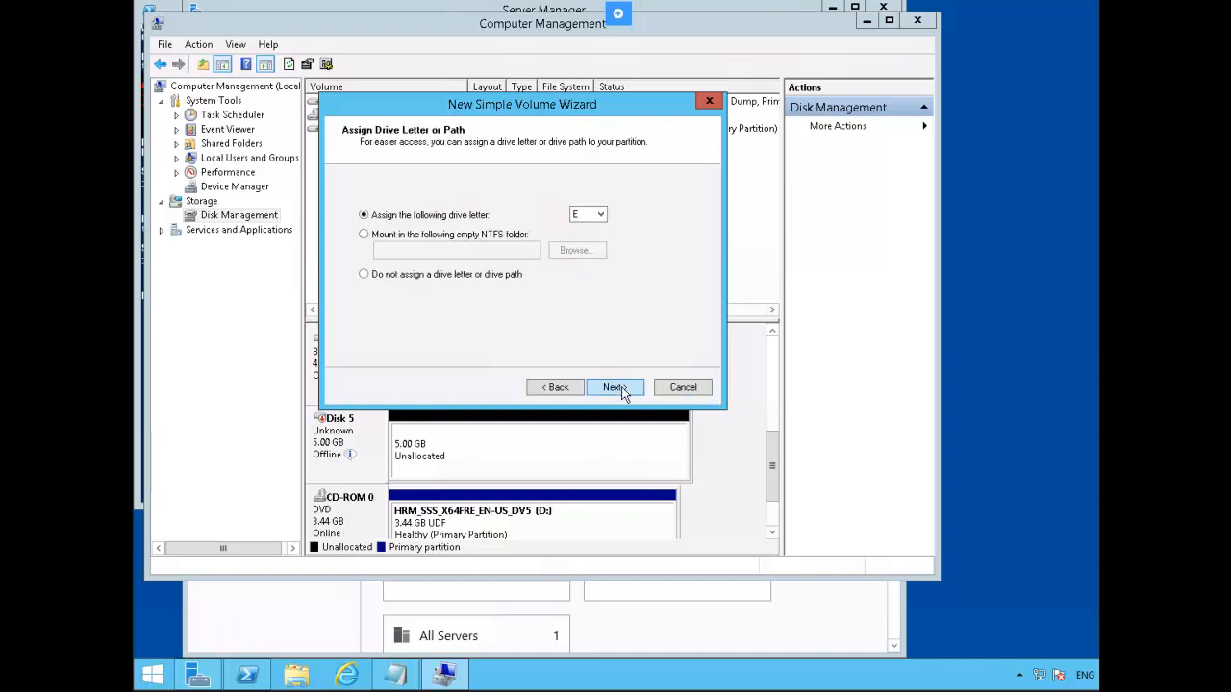
click(598, 216)
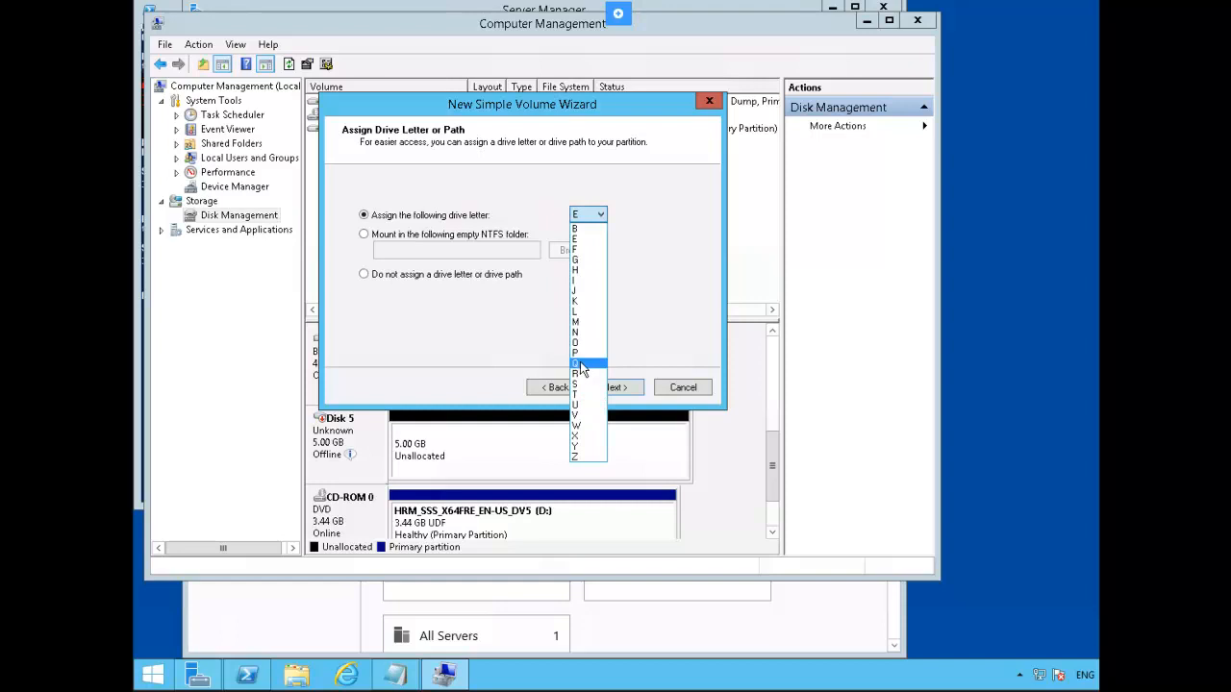
click(580, 362)
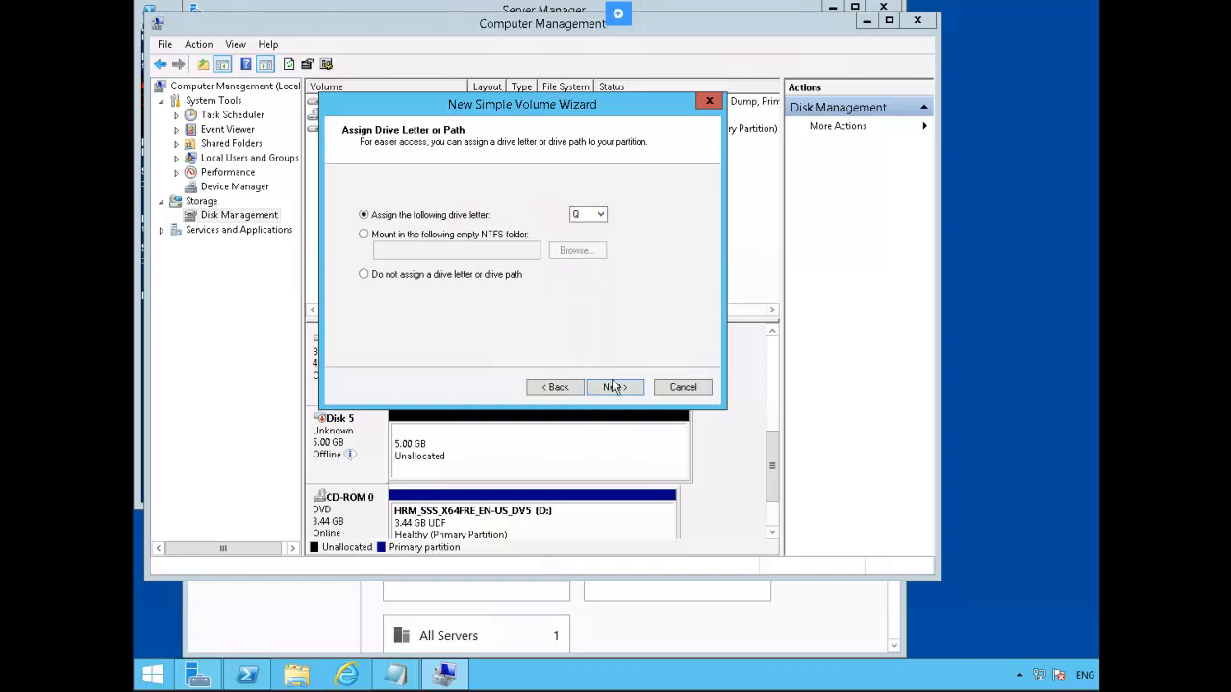
click(615, 387)
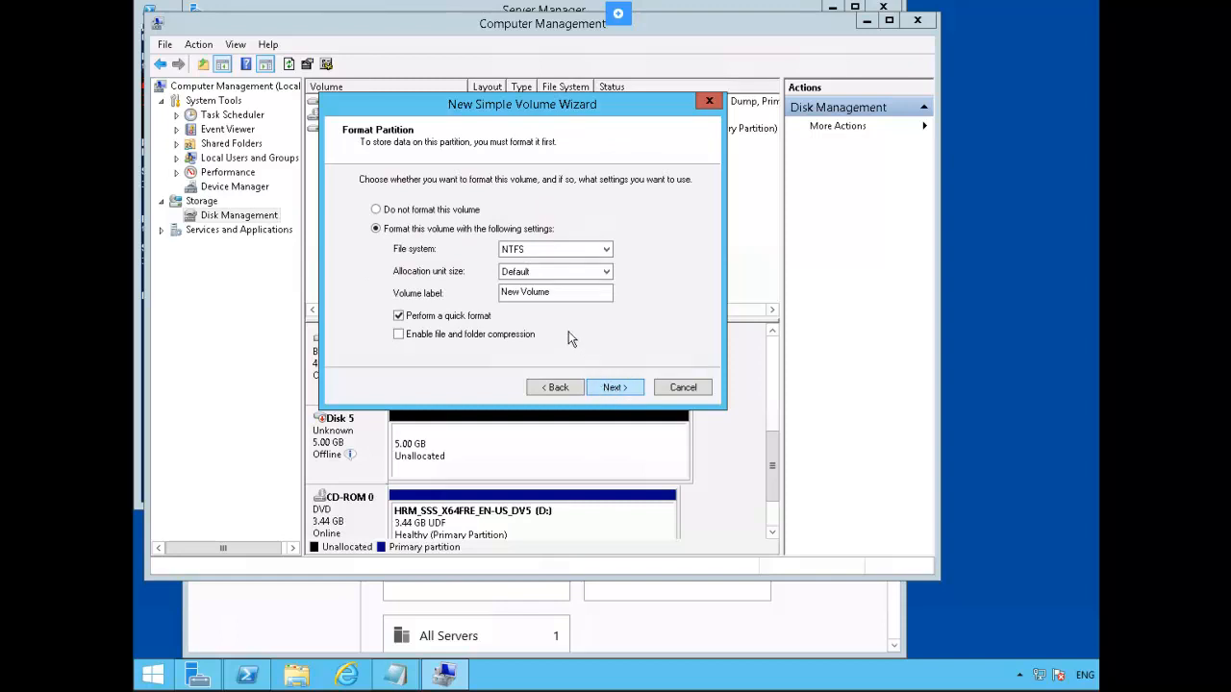
Label the new volume Quorum, keep the NTFS quick format, and finish creating it
drag(546, 293, 480, 296)
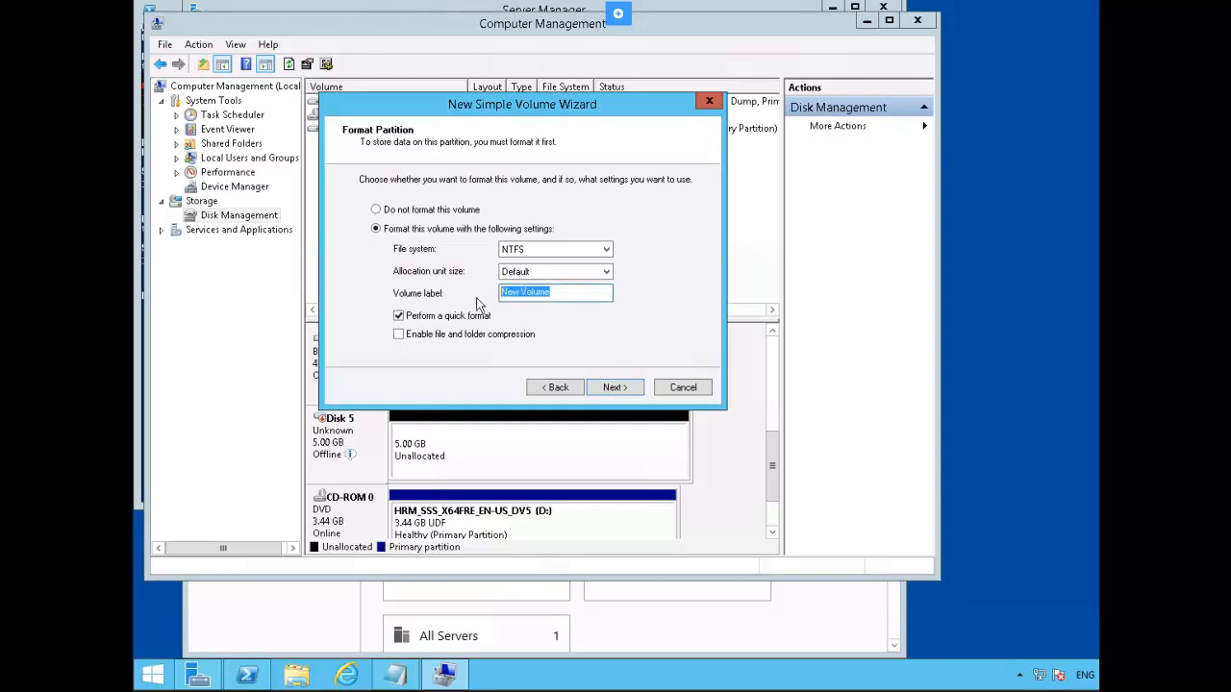
text(Quorum)
click(620, 386)
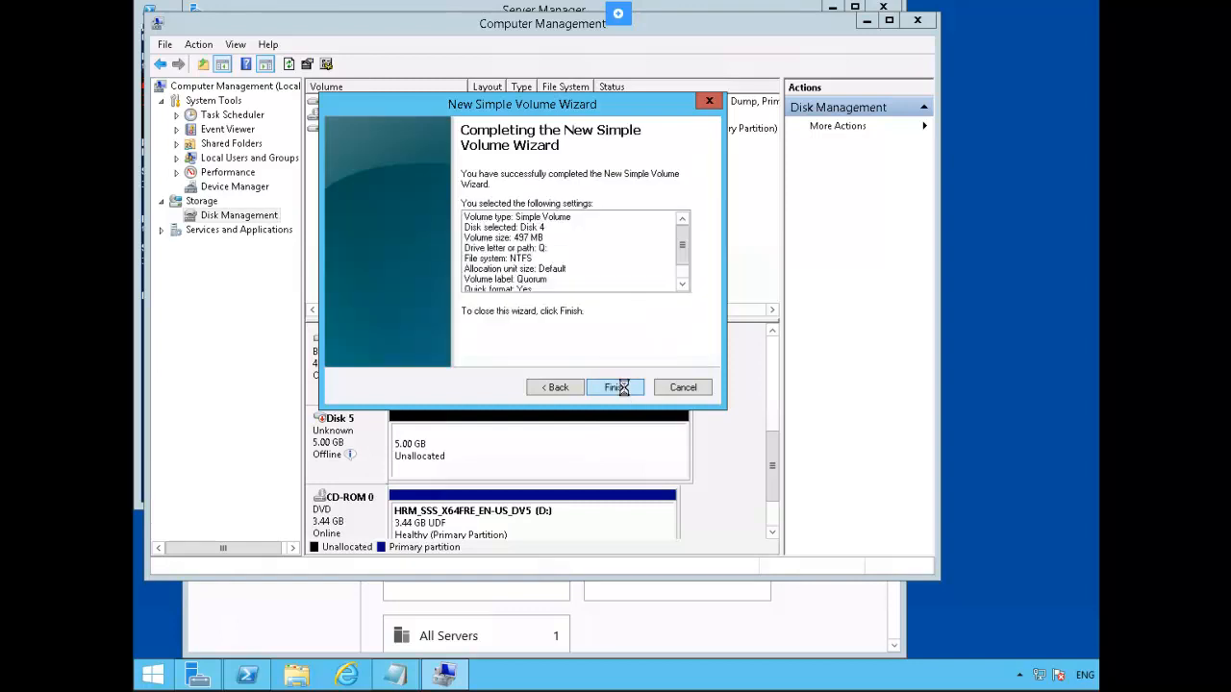
click(620, 387)
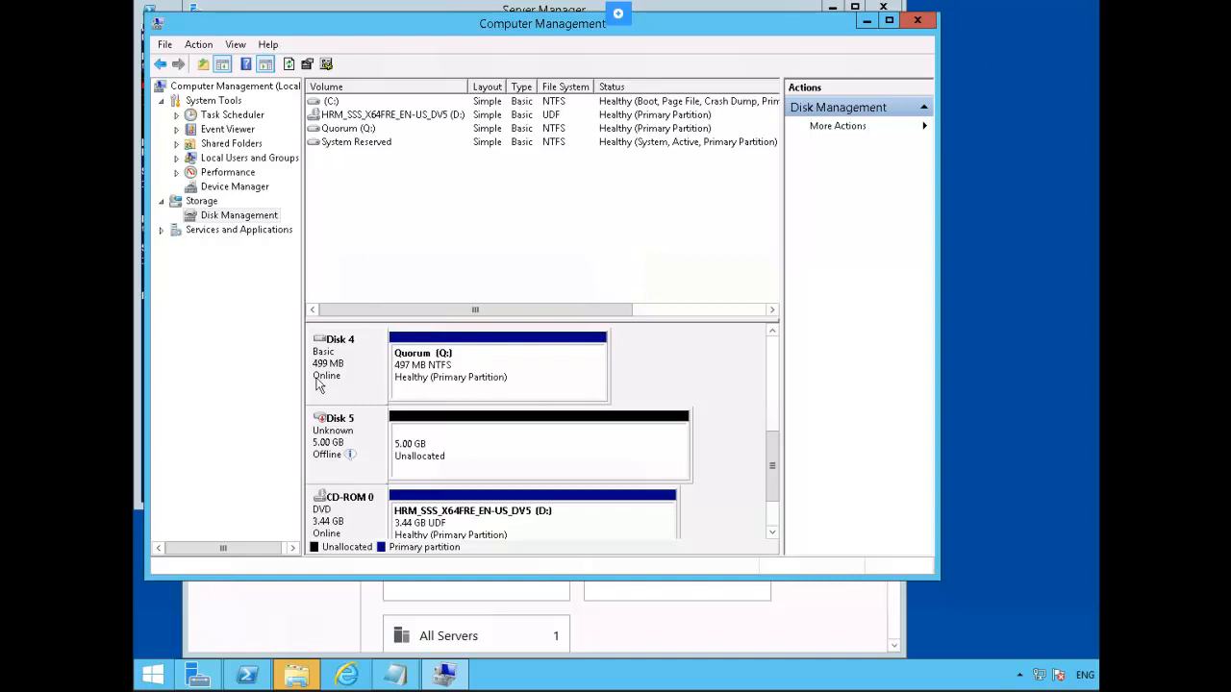
Bring the 5 GB Disk 5 online and initialize only that disk with the MBR partition style, excluding Disk 1
right_click(356, 435)
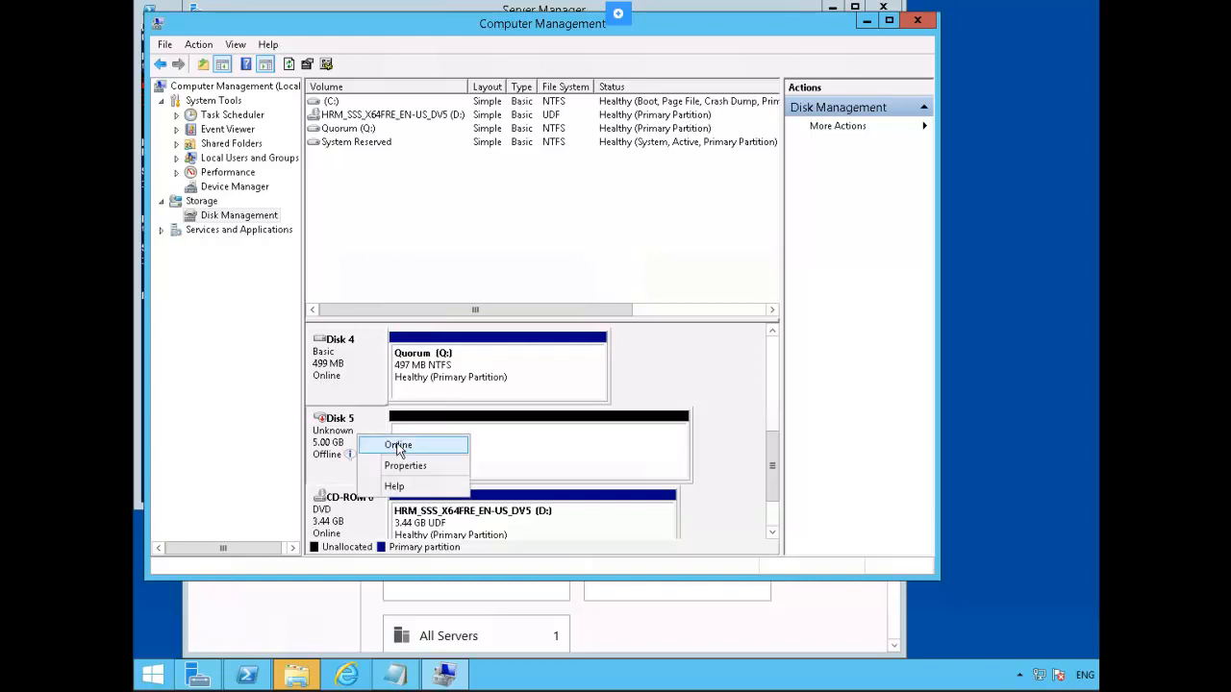
click(398, 447)
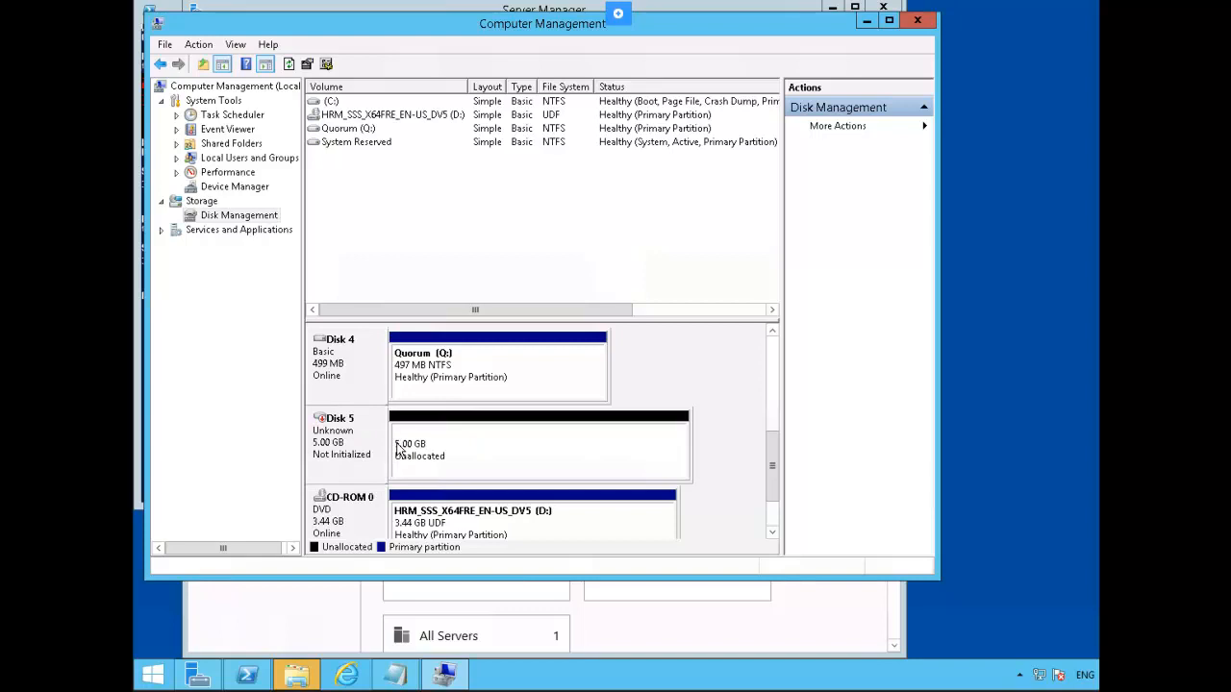
right_click(368, 427)
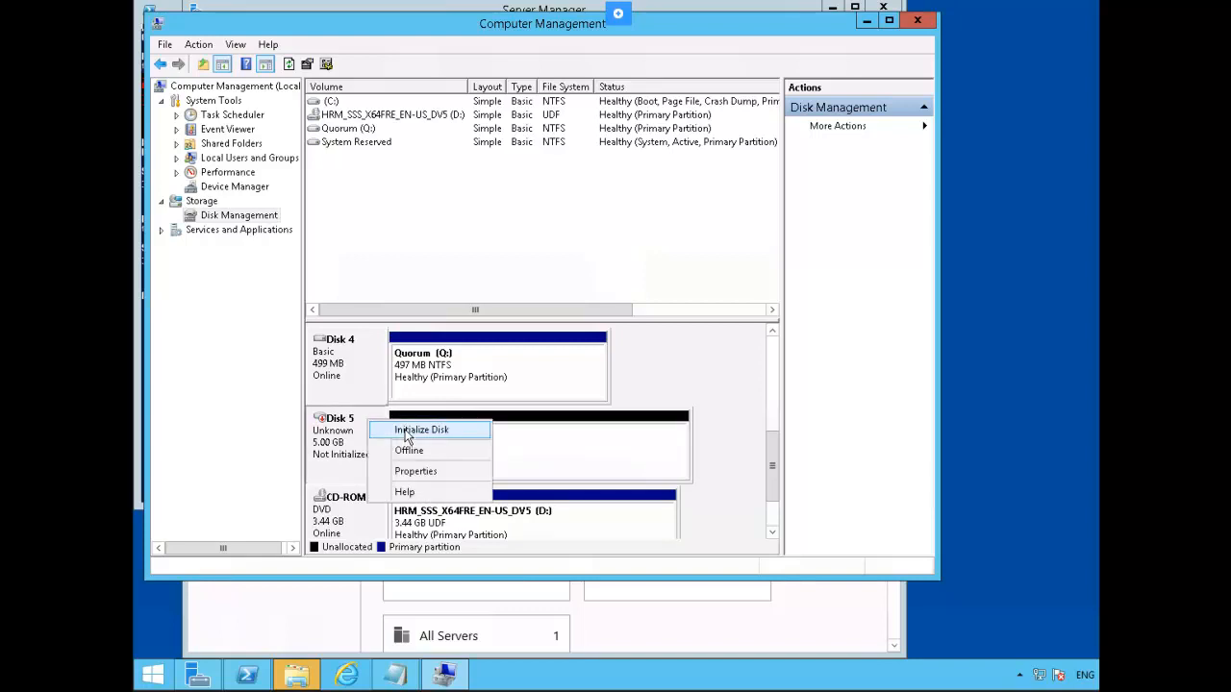
click(405, 434)
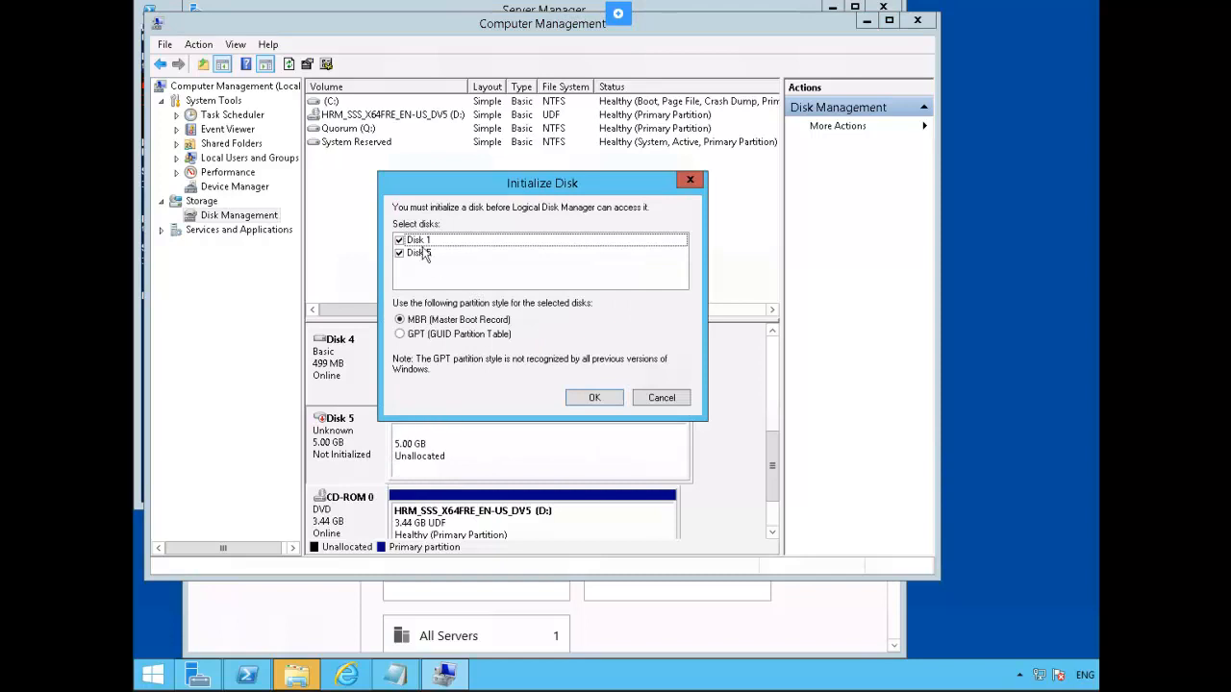
click(399, 239)
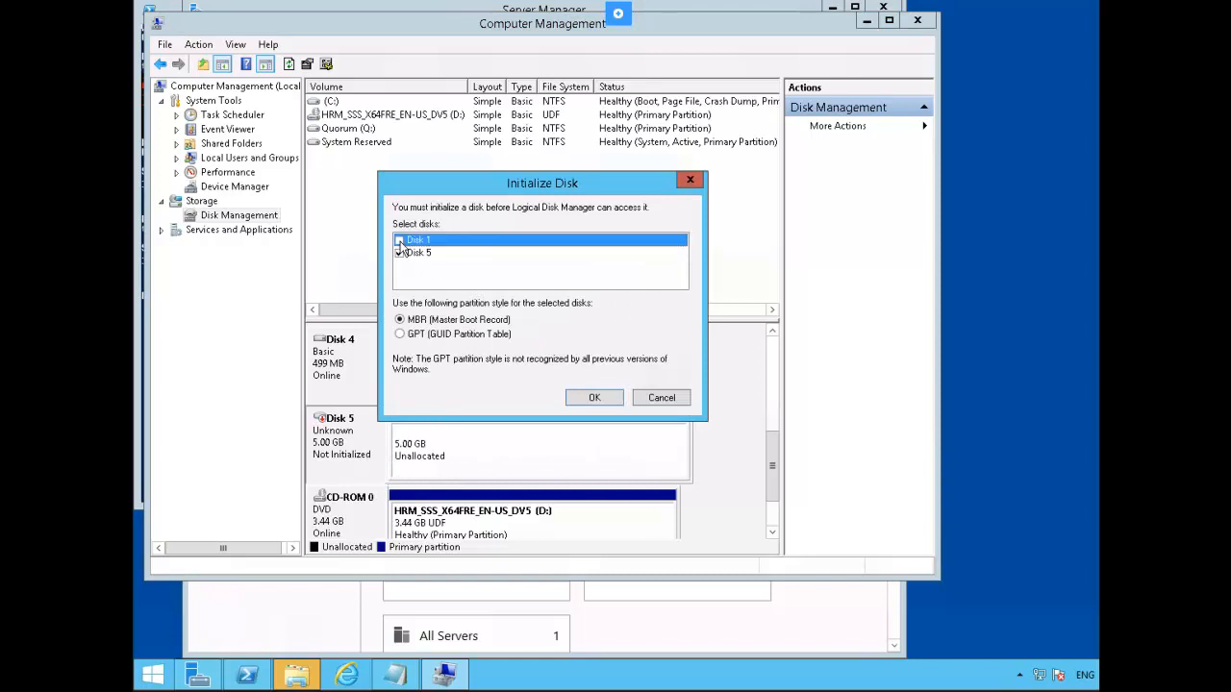
click(590, 399)
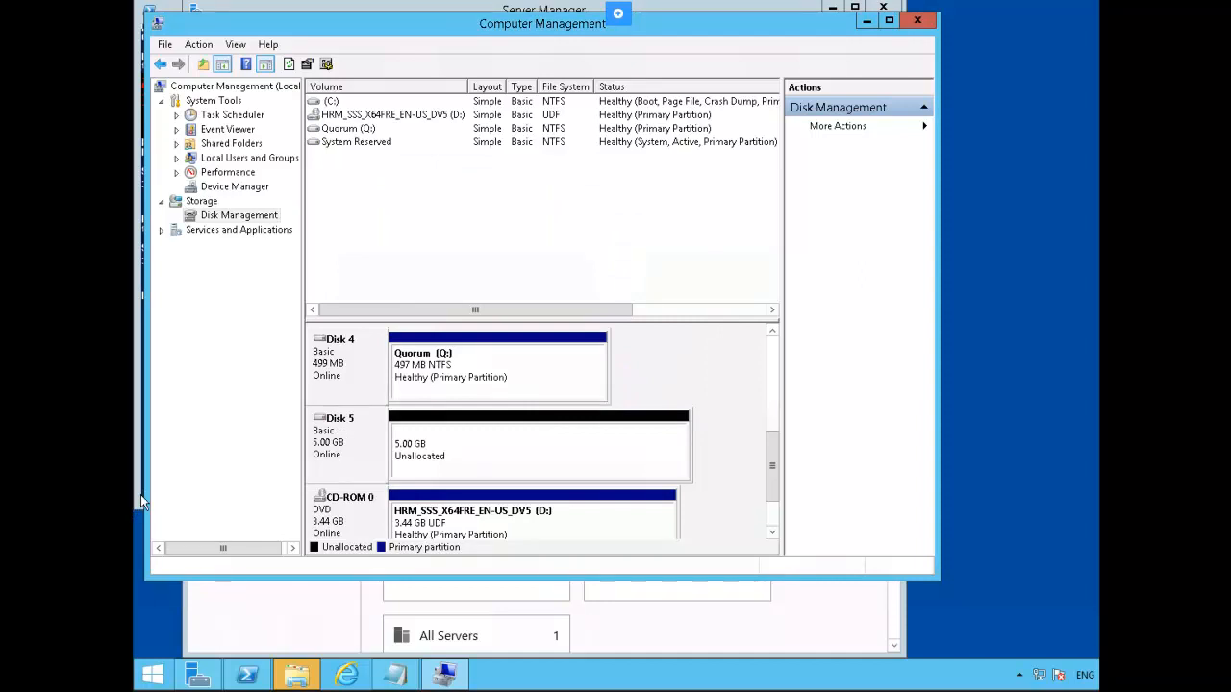
Start a new simple volume on Disk 5 using the full 5117 MB and assign it drive letter V
right_click(503, 456)
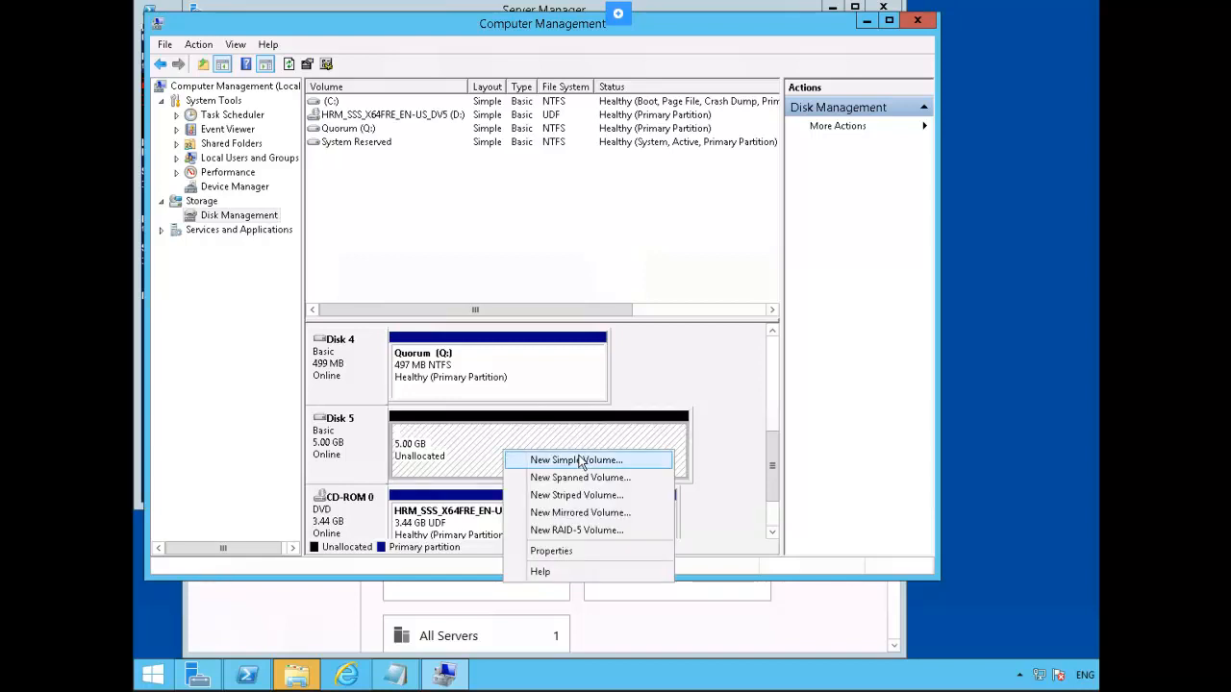
click(626, 460)
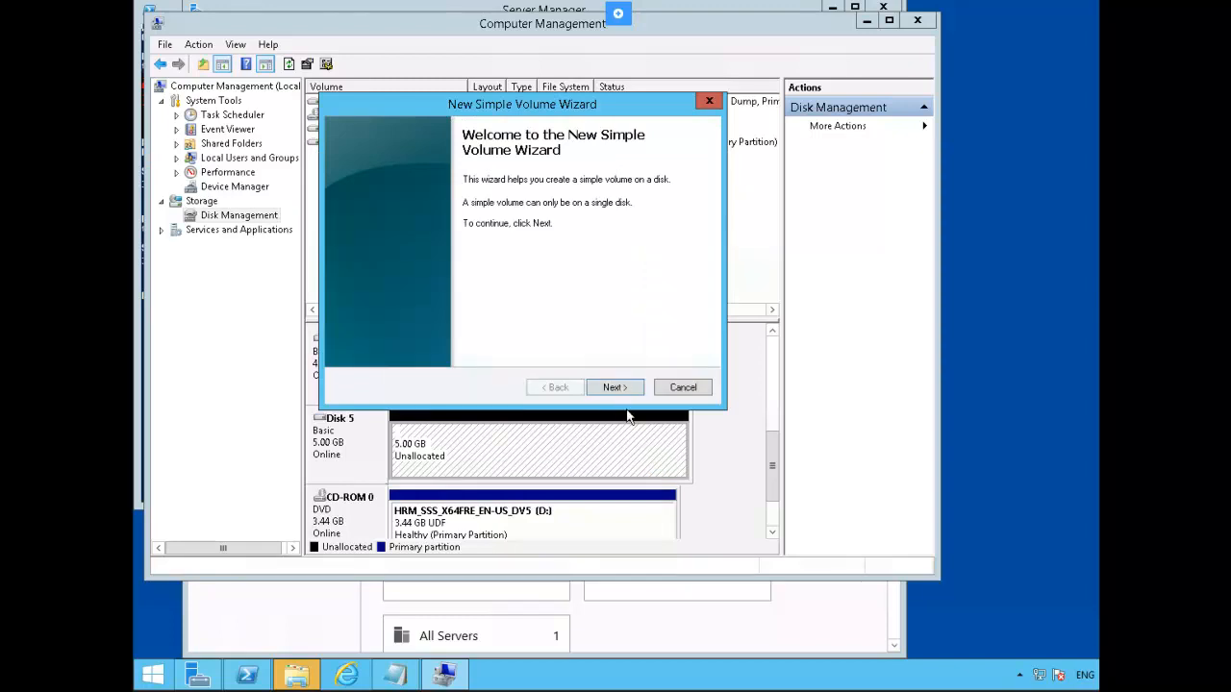
click(618, 386)
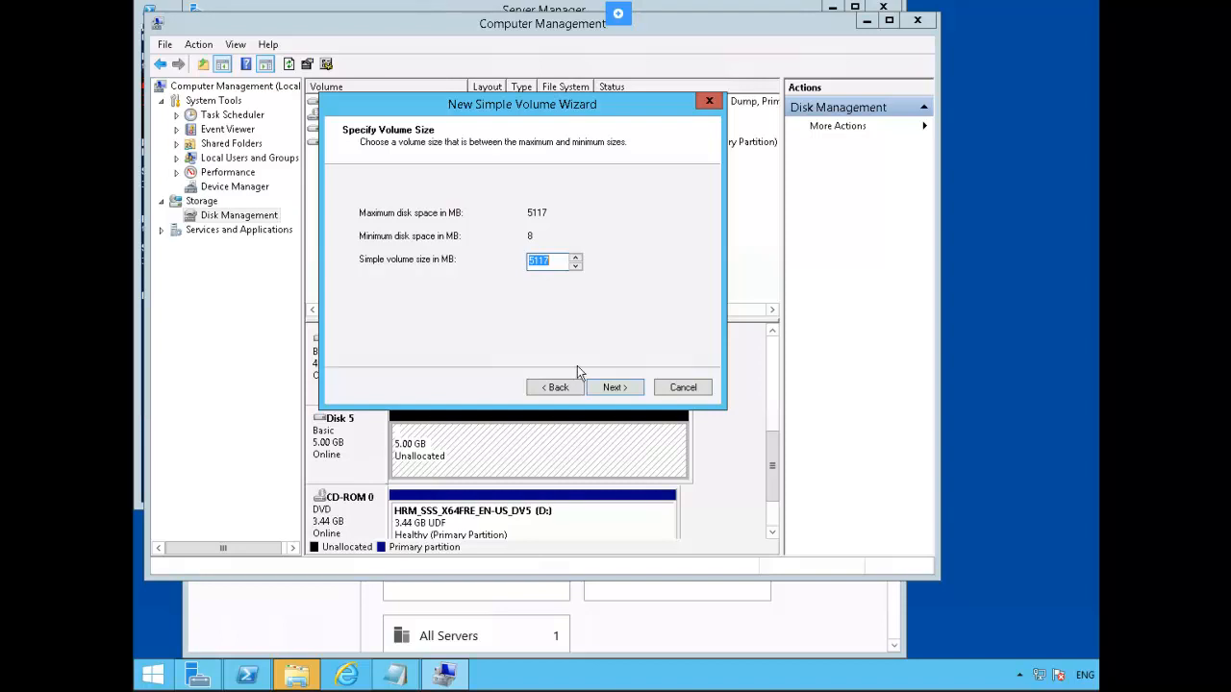
click(615, 390)
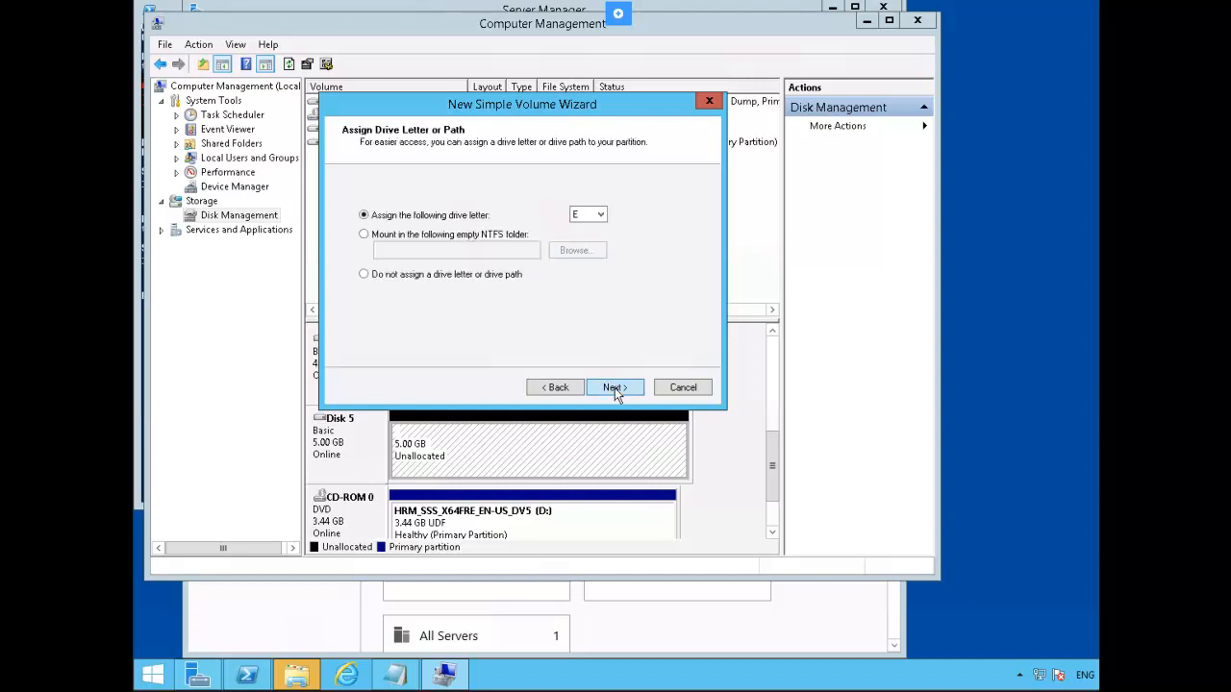
click(599, 216)
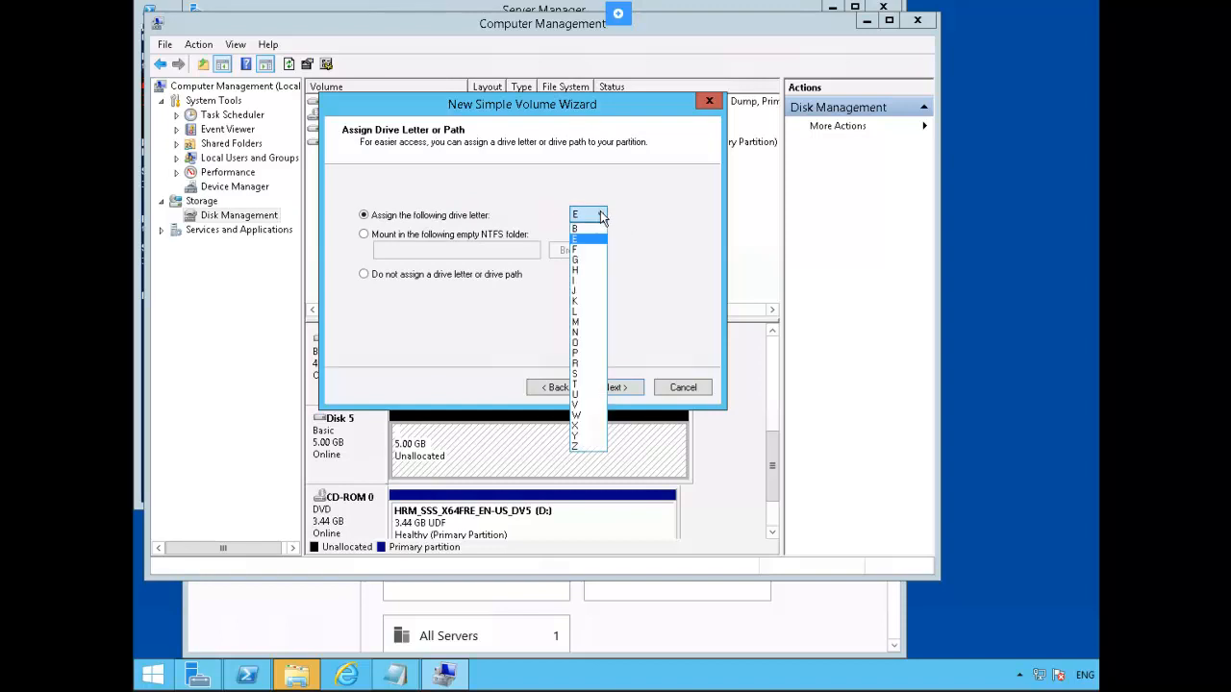
click(577, 405)
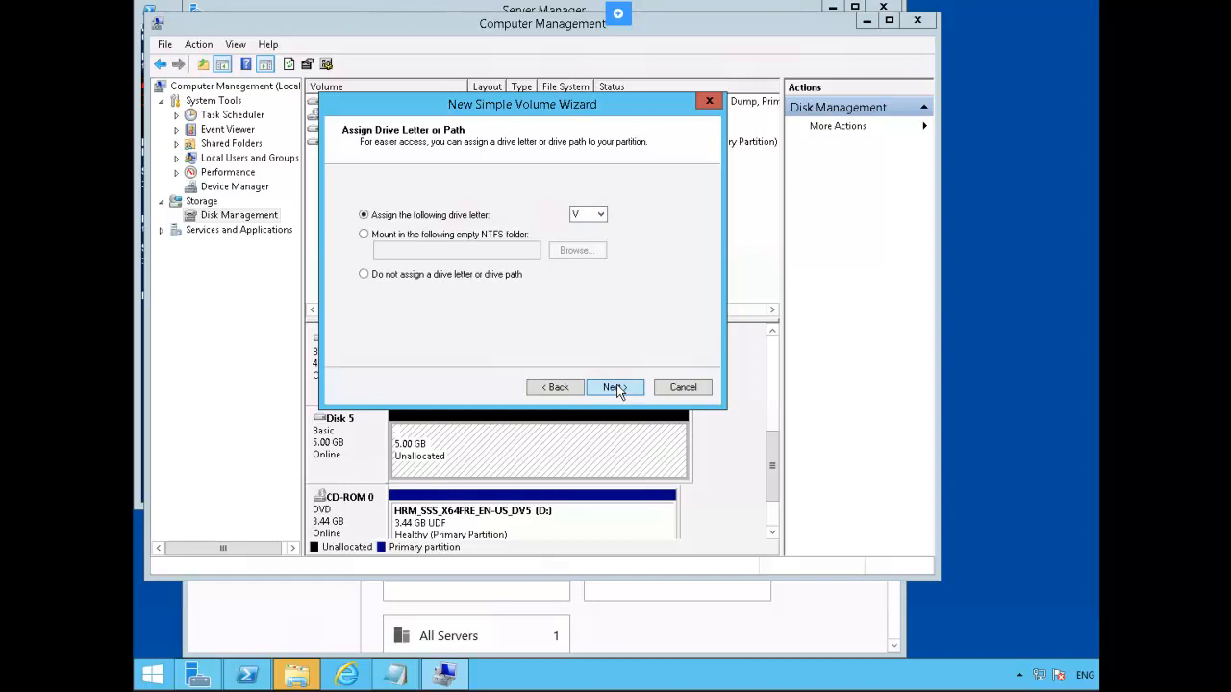
click(615, 387)
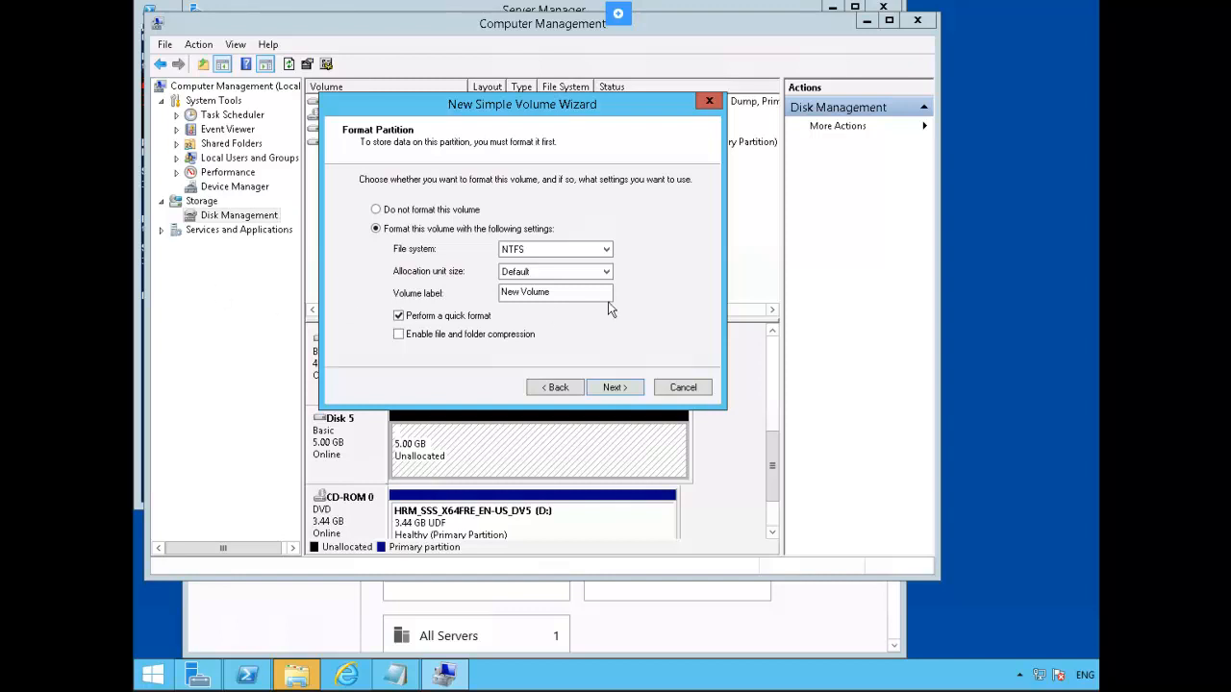
Label the new volume CSV, finish creating it with NTFS quick format, and close Computer Management, declining to format drive E:
click(577, 294)
drag(577, 294, 484, 302)
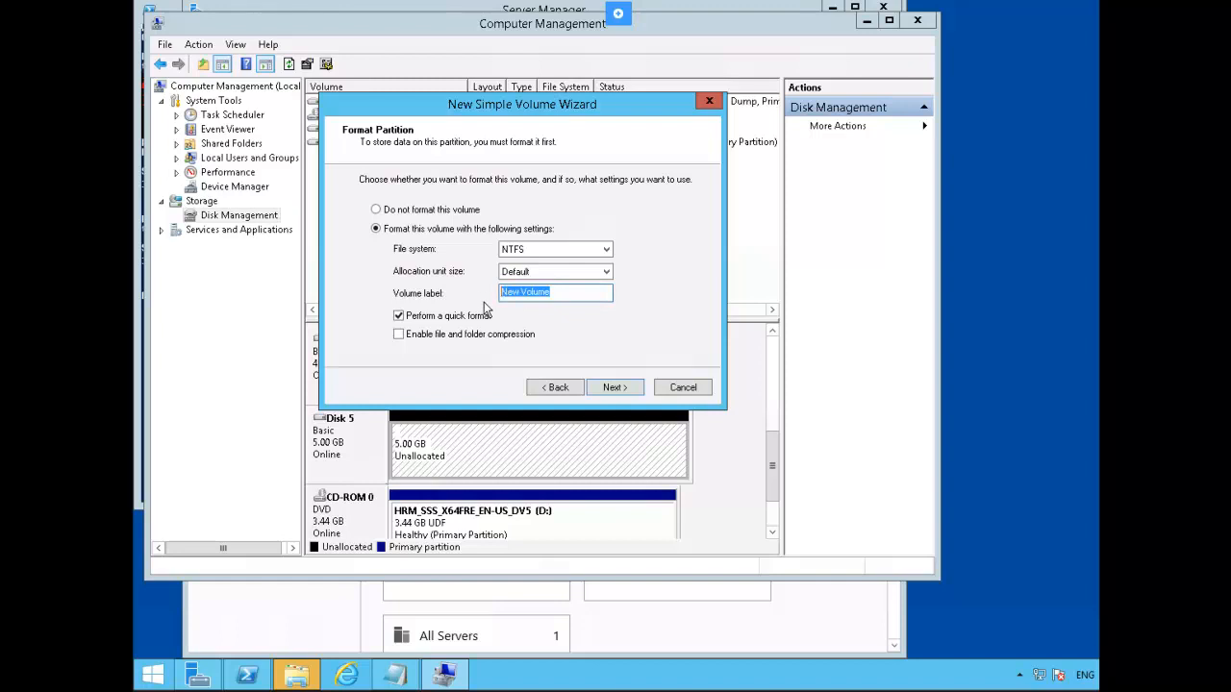
text(CSV)
click(631, 392)
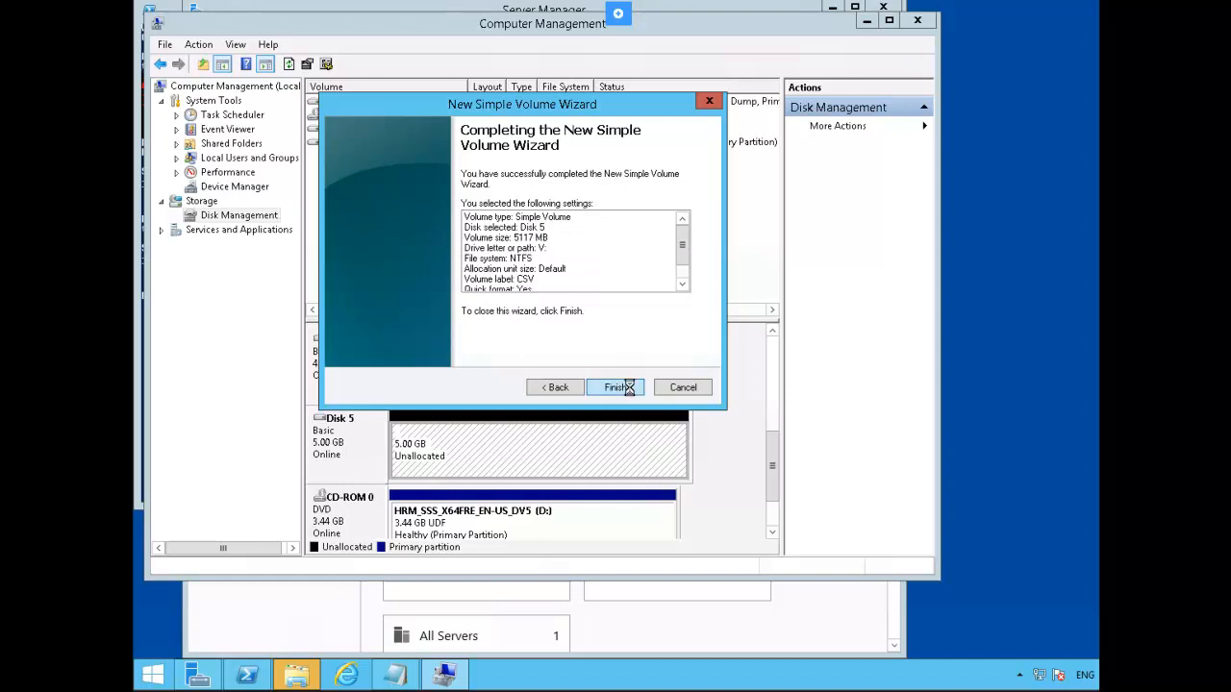
click(630, 388)
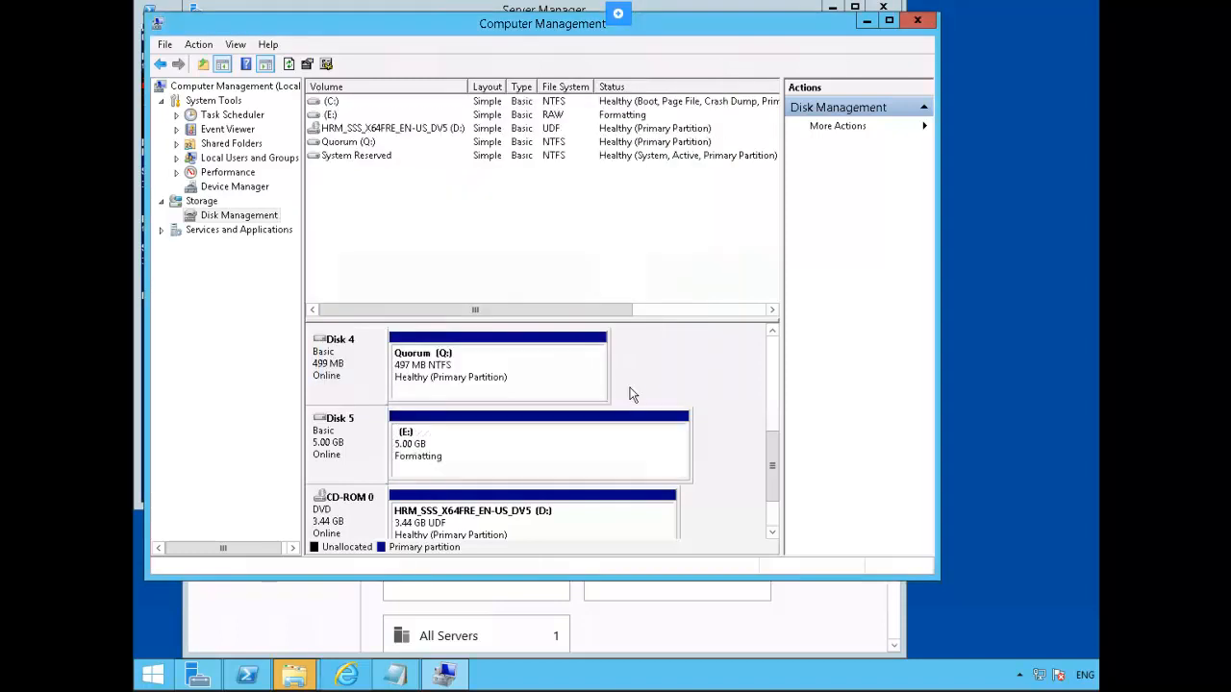
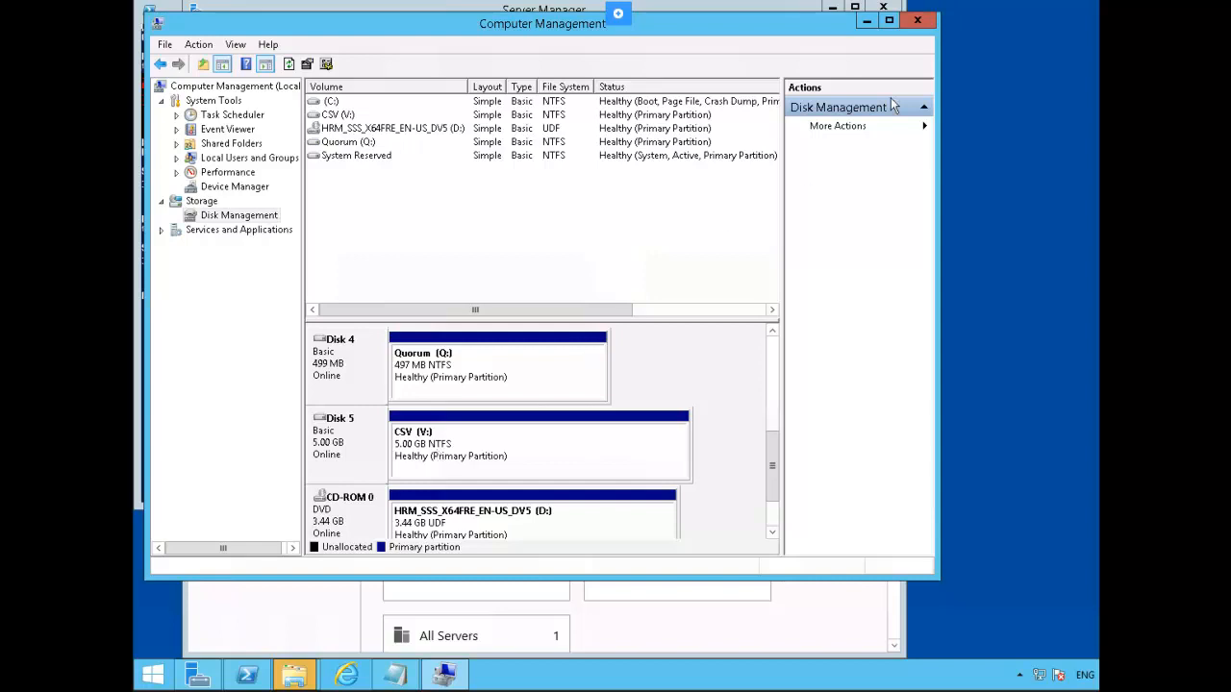
click(919, 22)
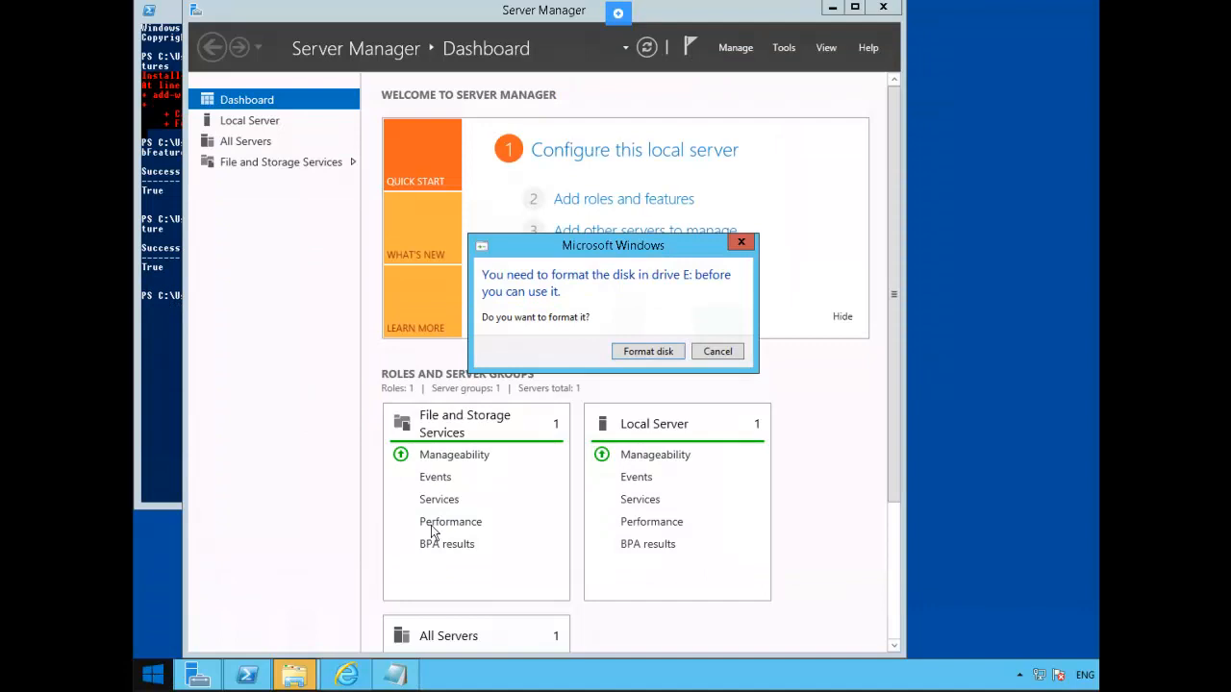
click(729, 353)
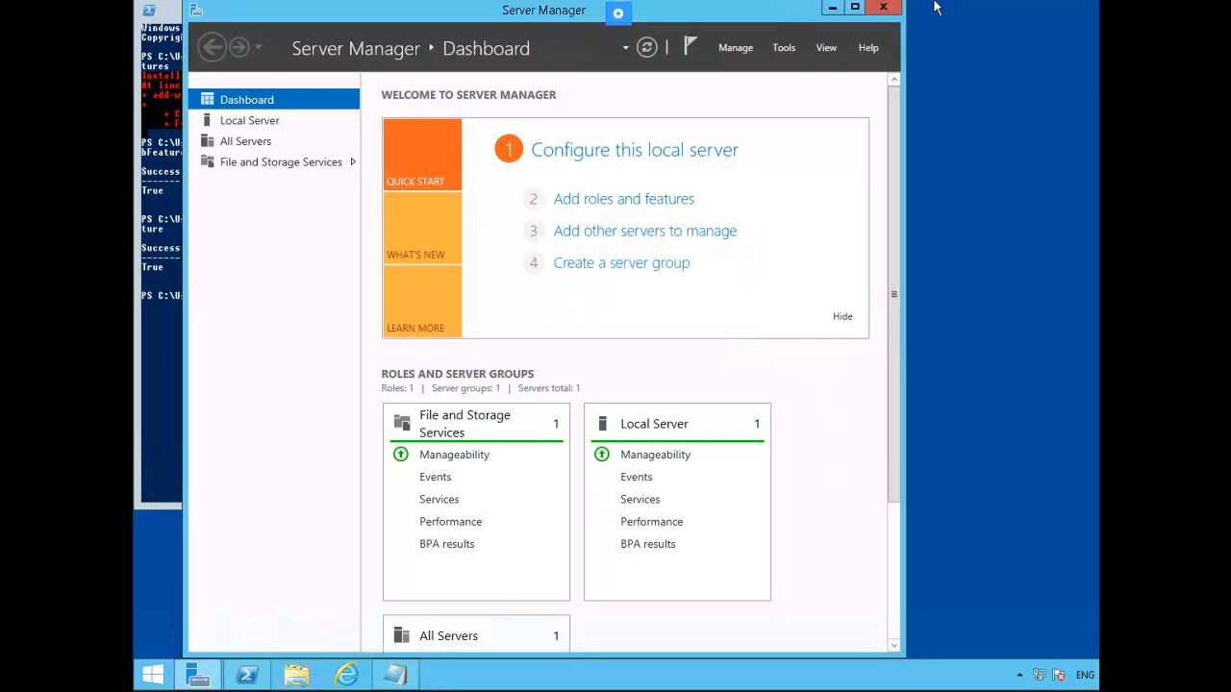
Maximize Server Manager and check the computer name and domain in PLABDM01's local server properties
click(855, 7)
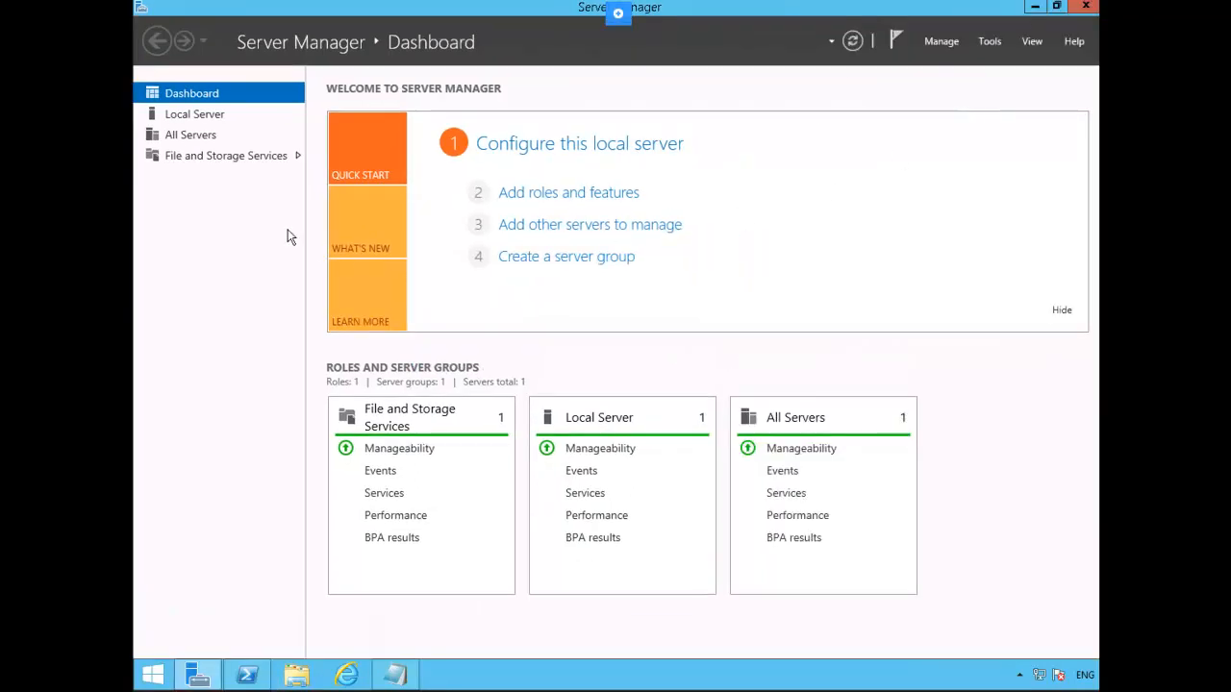
click(195, 118)
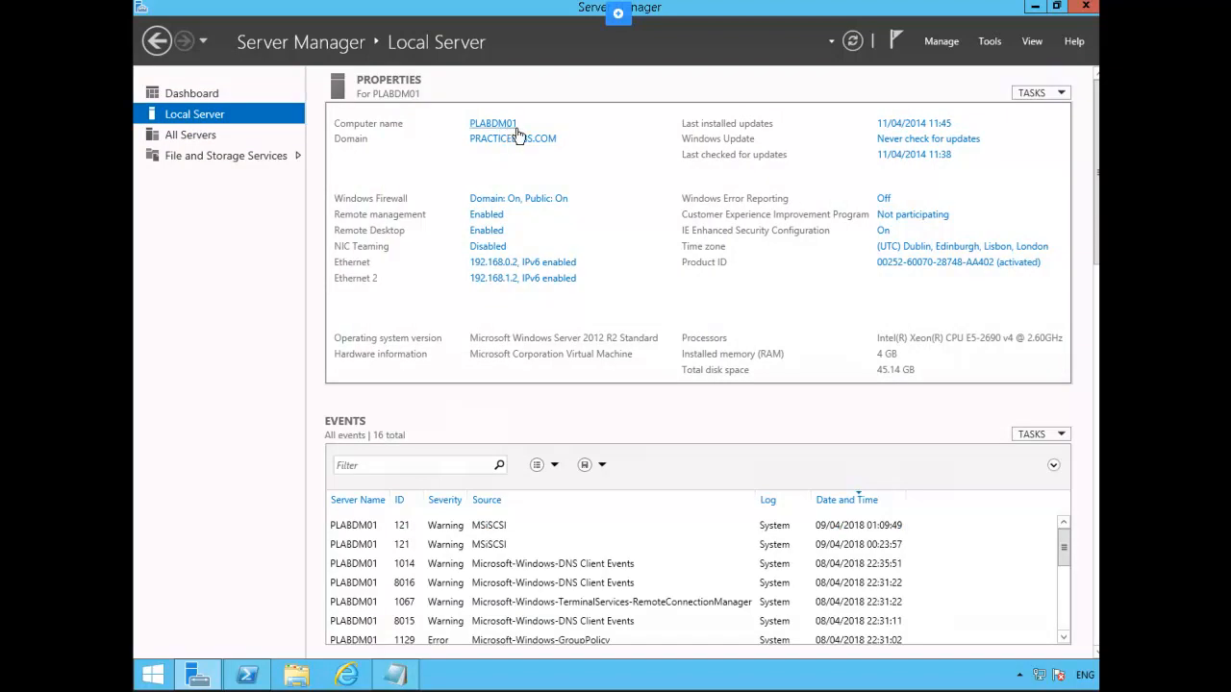
click(183, 100)
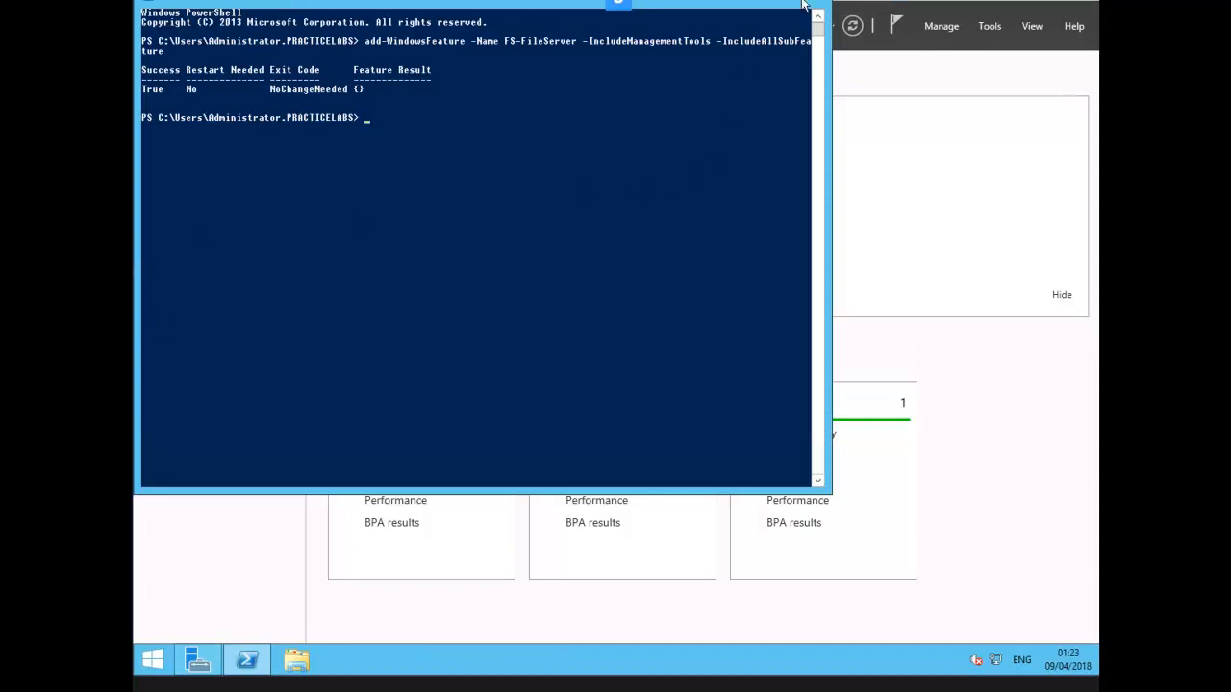
Switch to PLABSA01, minimize its PowerShell window, and check the computer name and domain in the local server properties
click(756, 6)
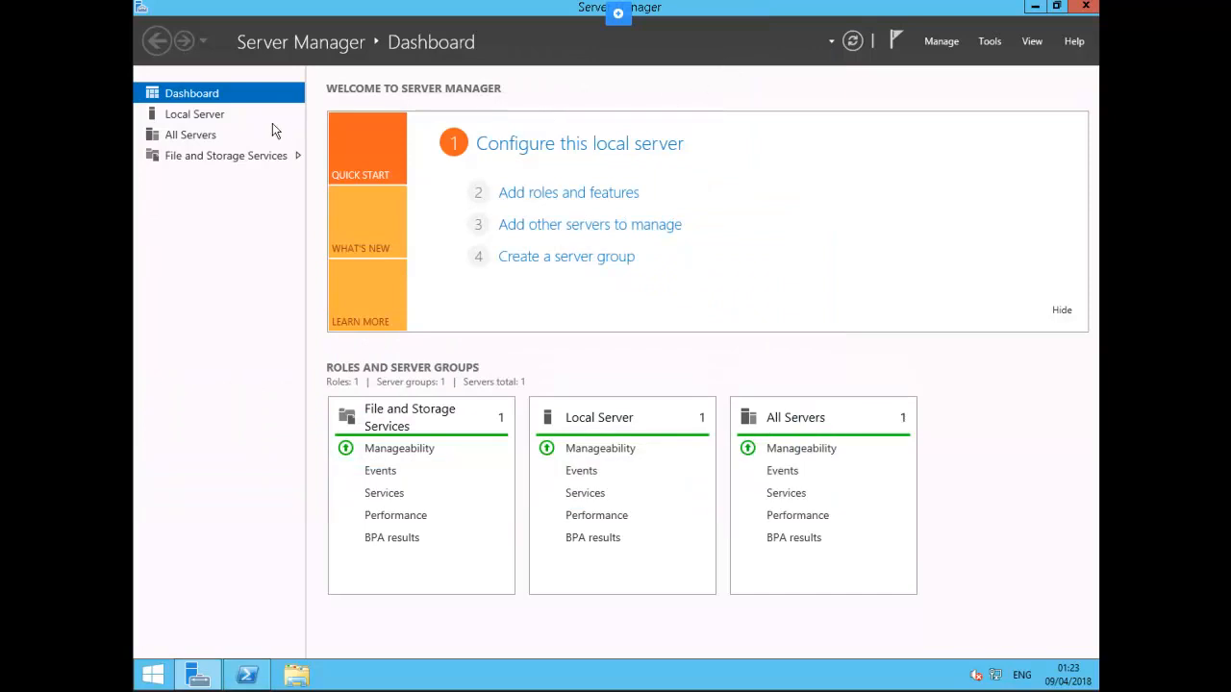
click(207, 112)
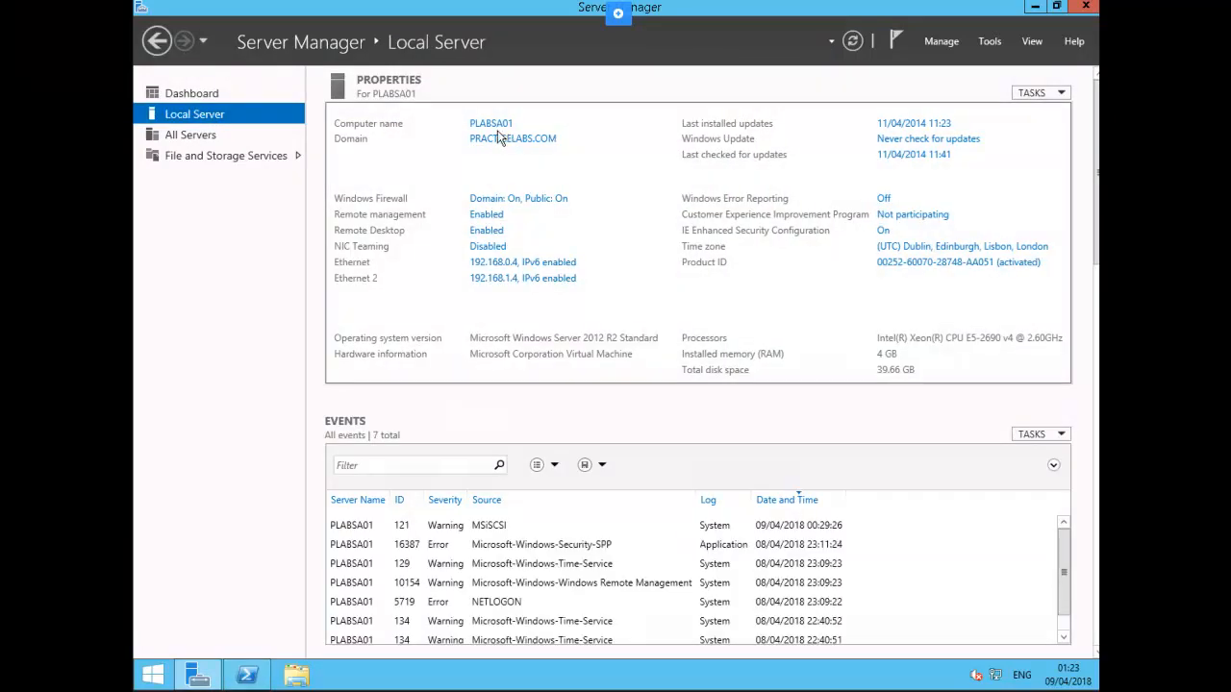
click(198, 96)
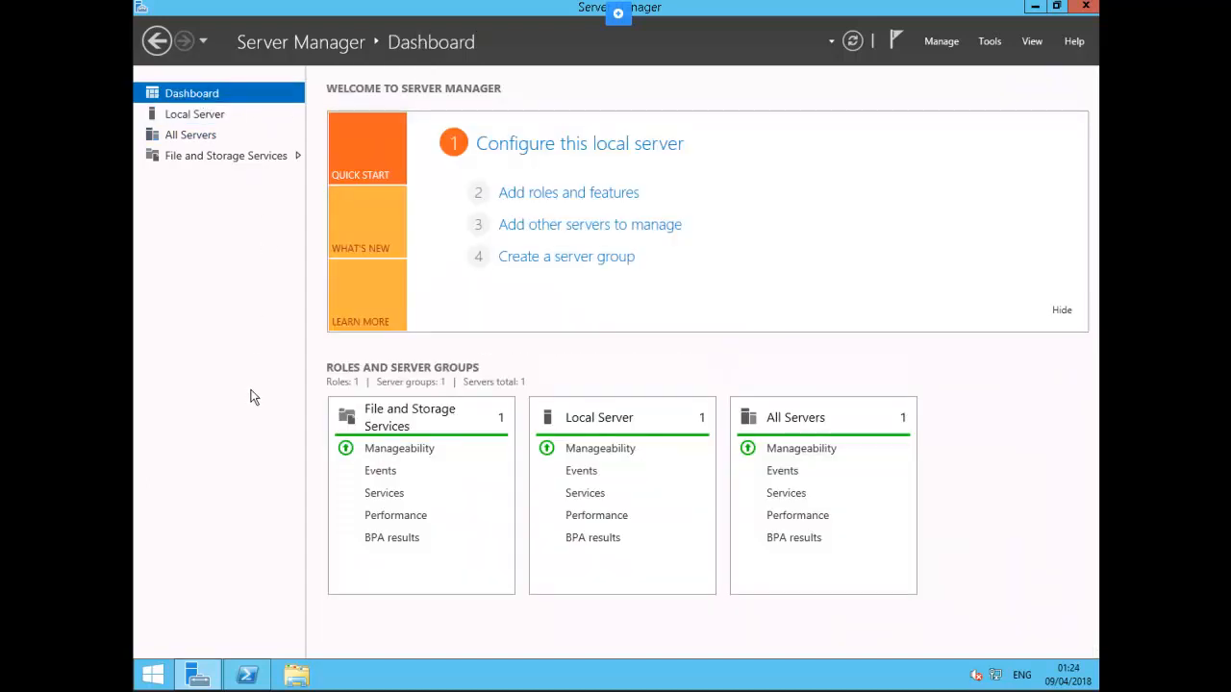
Open iSCSI Initiator on PLABSA01 and start the Microsoft iSCSI service with automatic startup
click(987, 41)
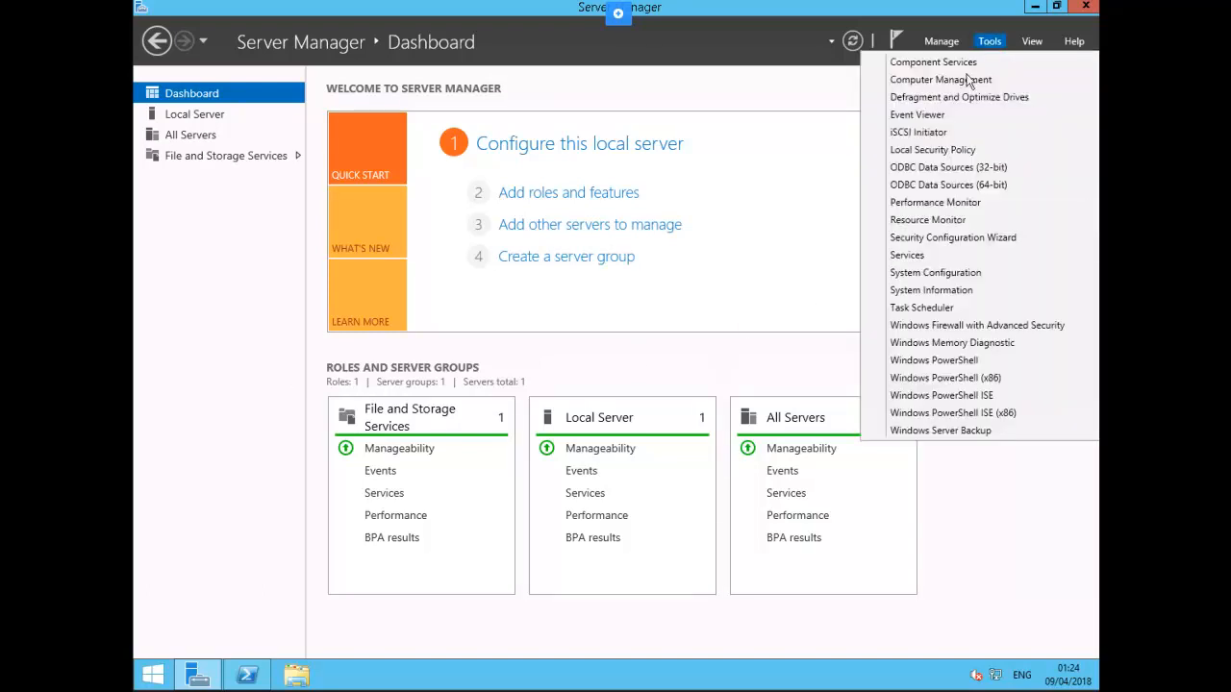
click(945, 133)
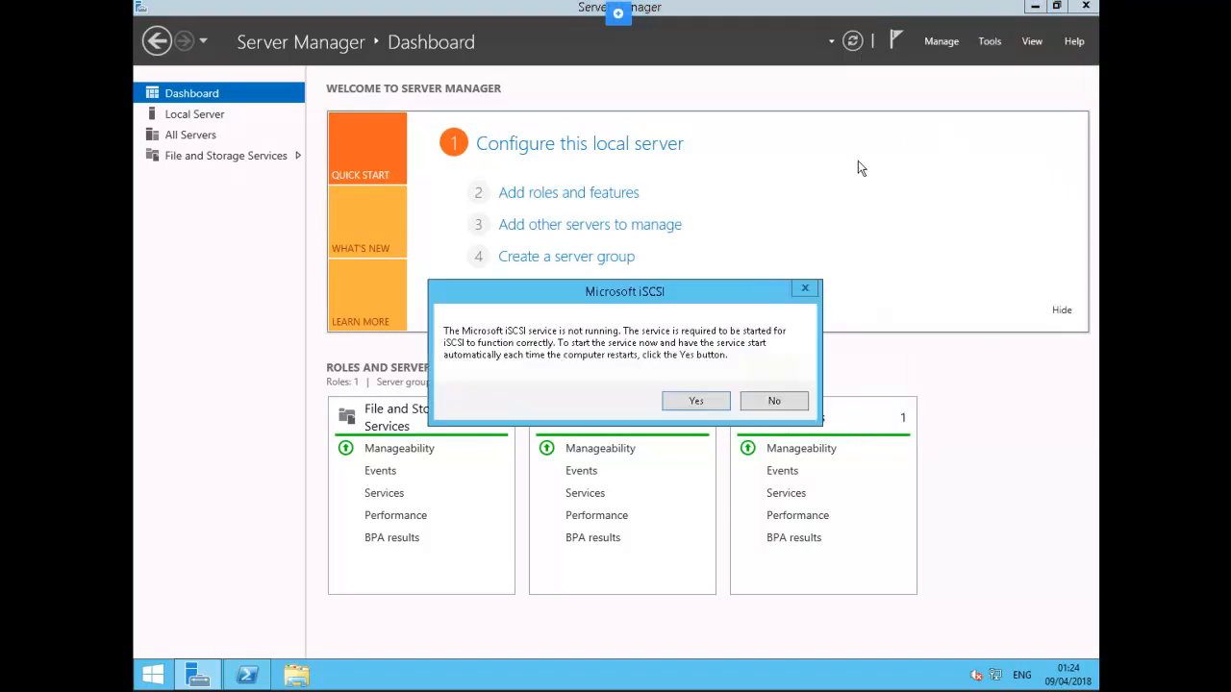
click(694, 401)
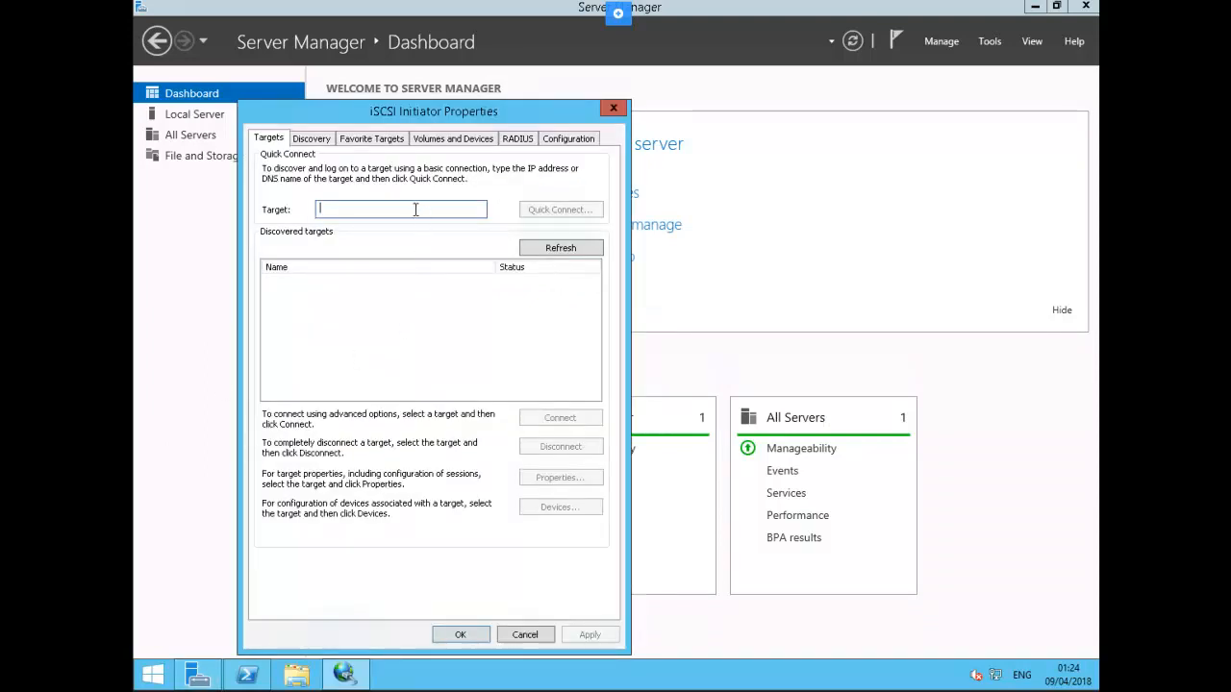
Quick-connect to the iSCSI target at plabdc01.practicelabs.com and accept the initiator properties
text(pla)
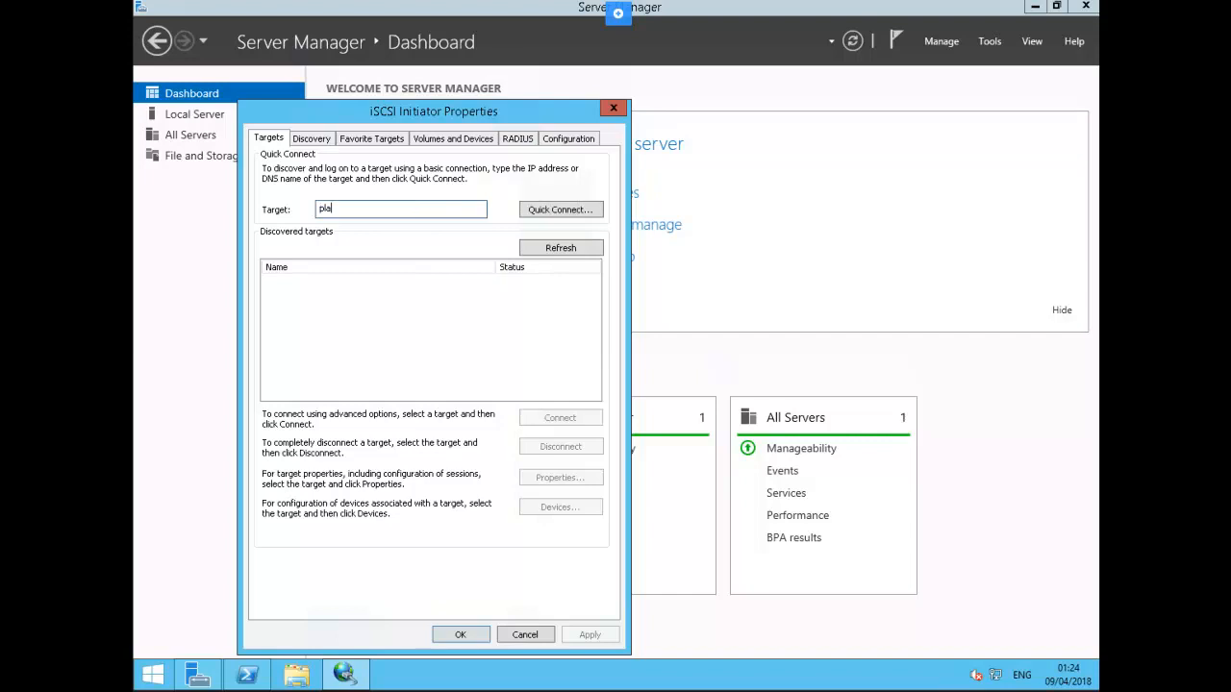
text(bdc01.practicelabs.com)
click(559, 214)
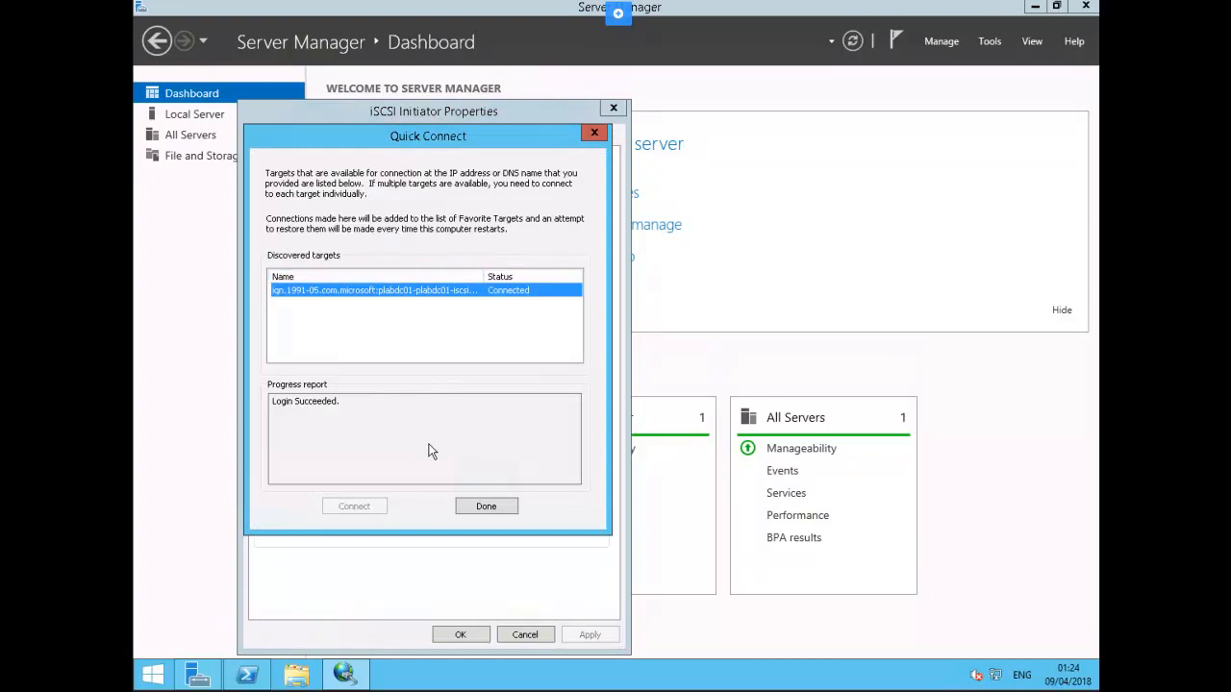
click(486, 510)
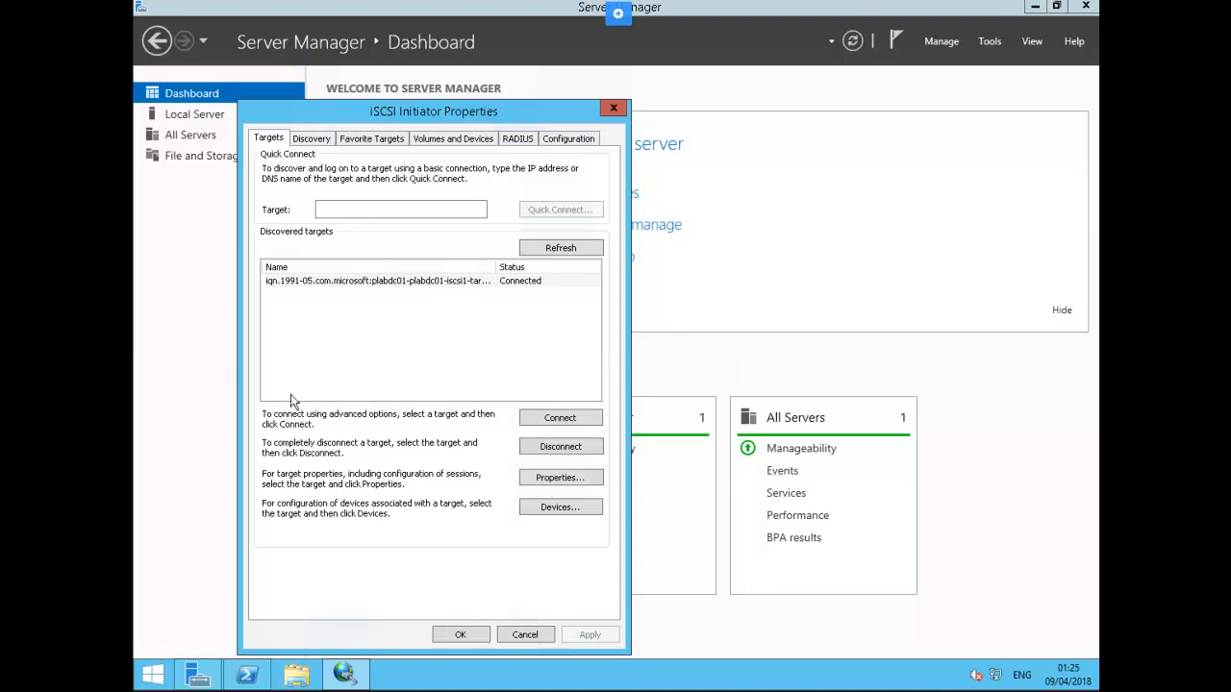
click(471, 636)
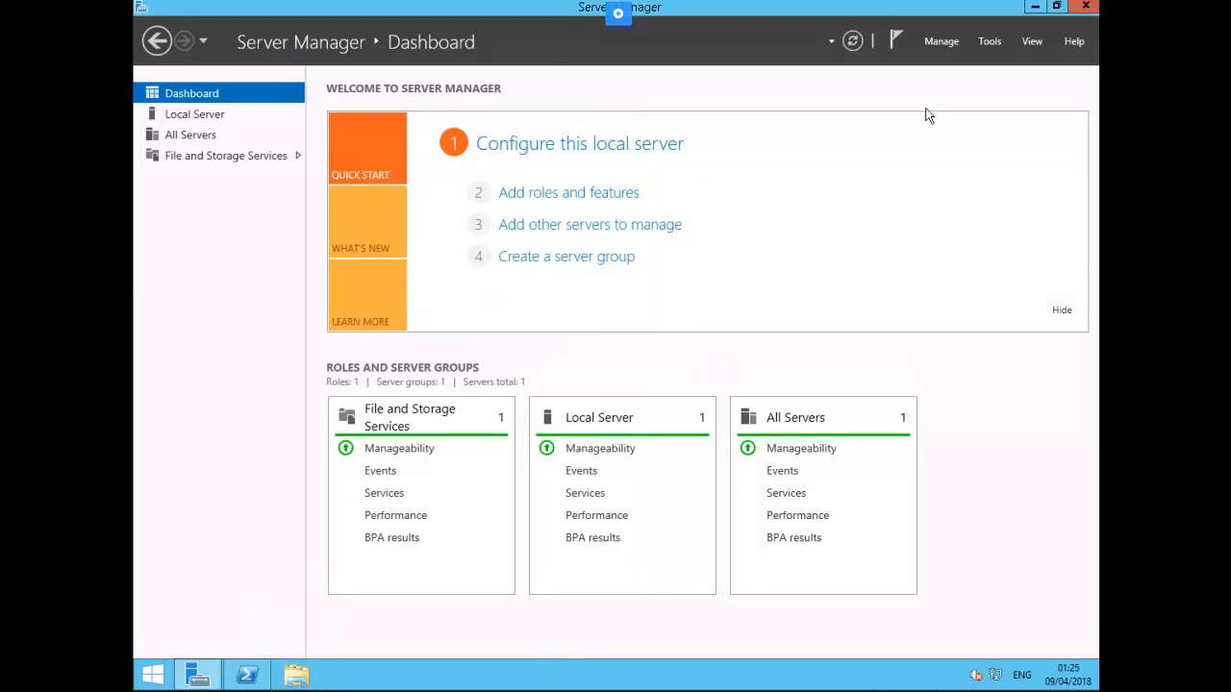
Open Disk Management within Computer Management on PLABSA01 and bring the 499 MB Disk 1 online
click(988, 41)
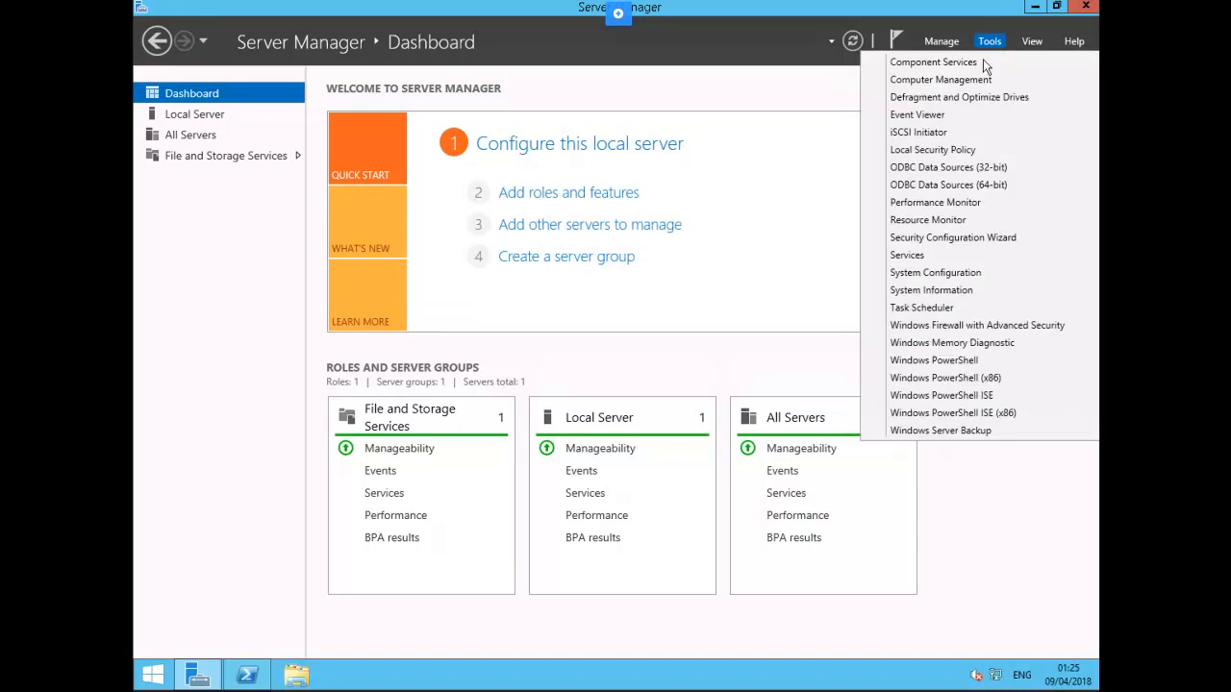
click(973, 81)
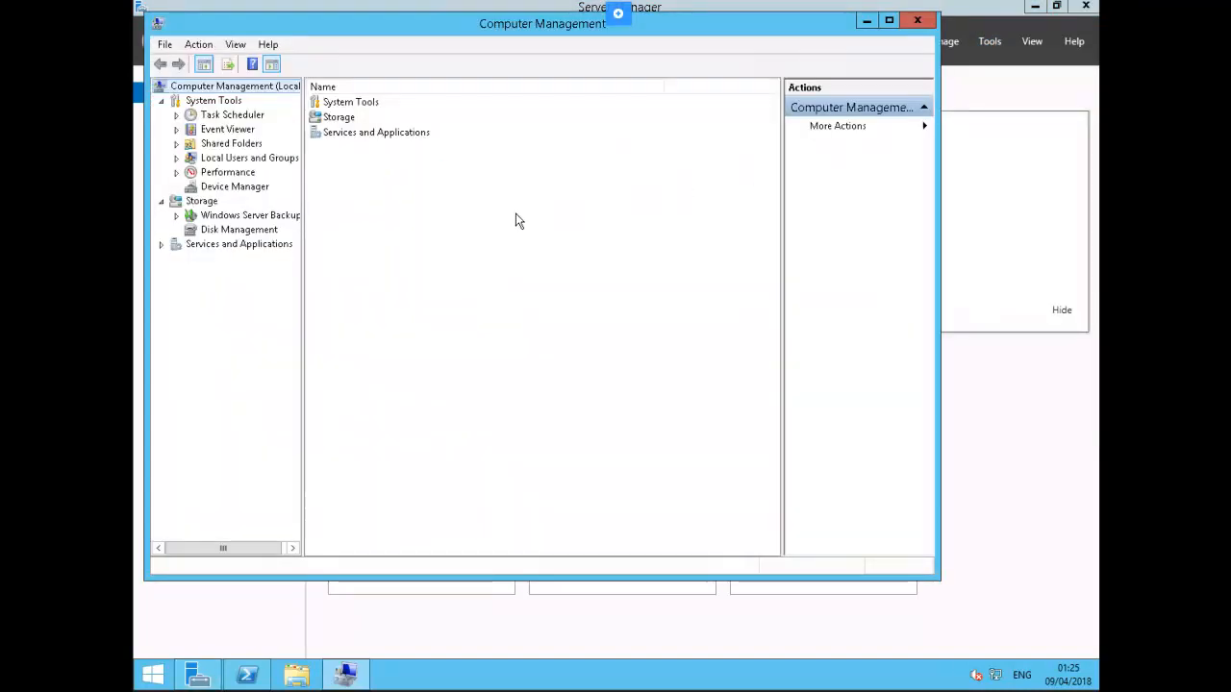
click(223, 231)
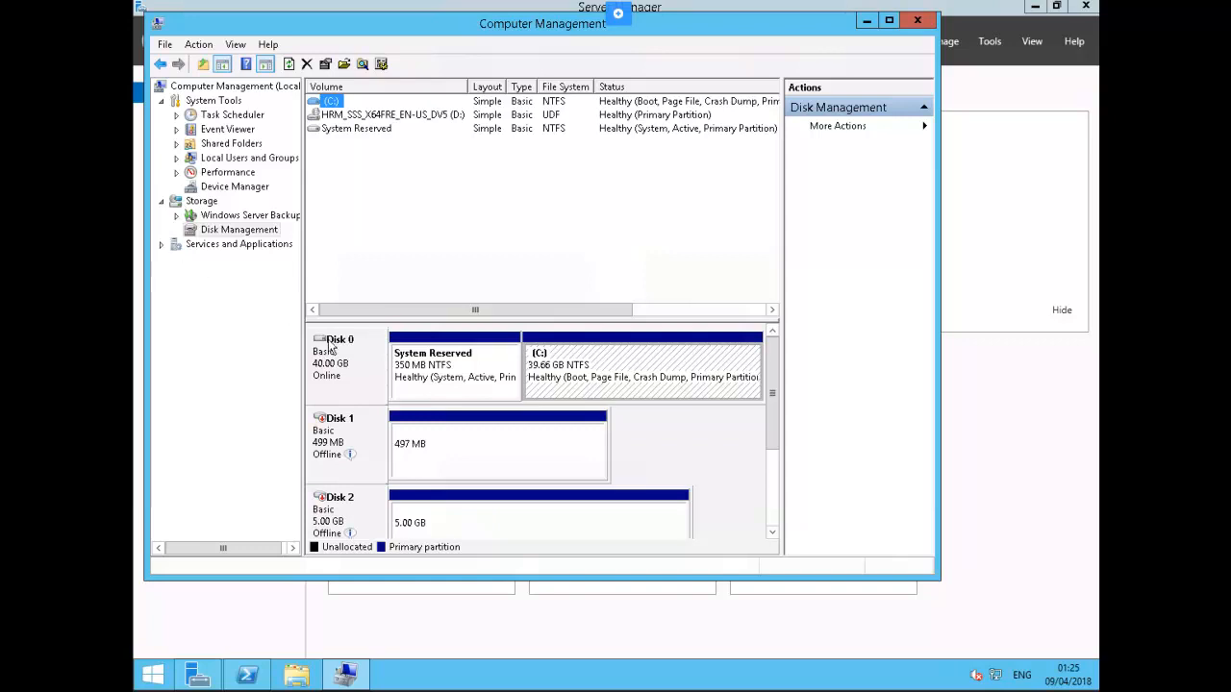
right_click(367, 432)
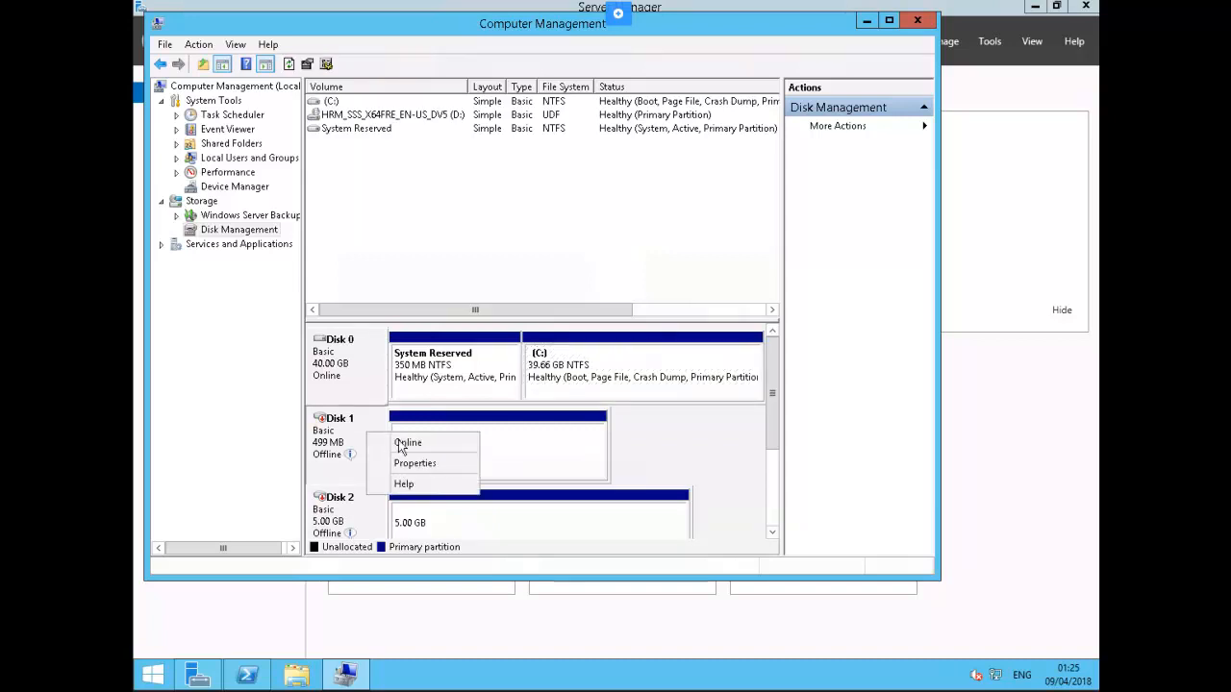
click(384, 443)
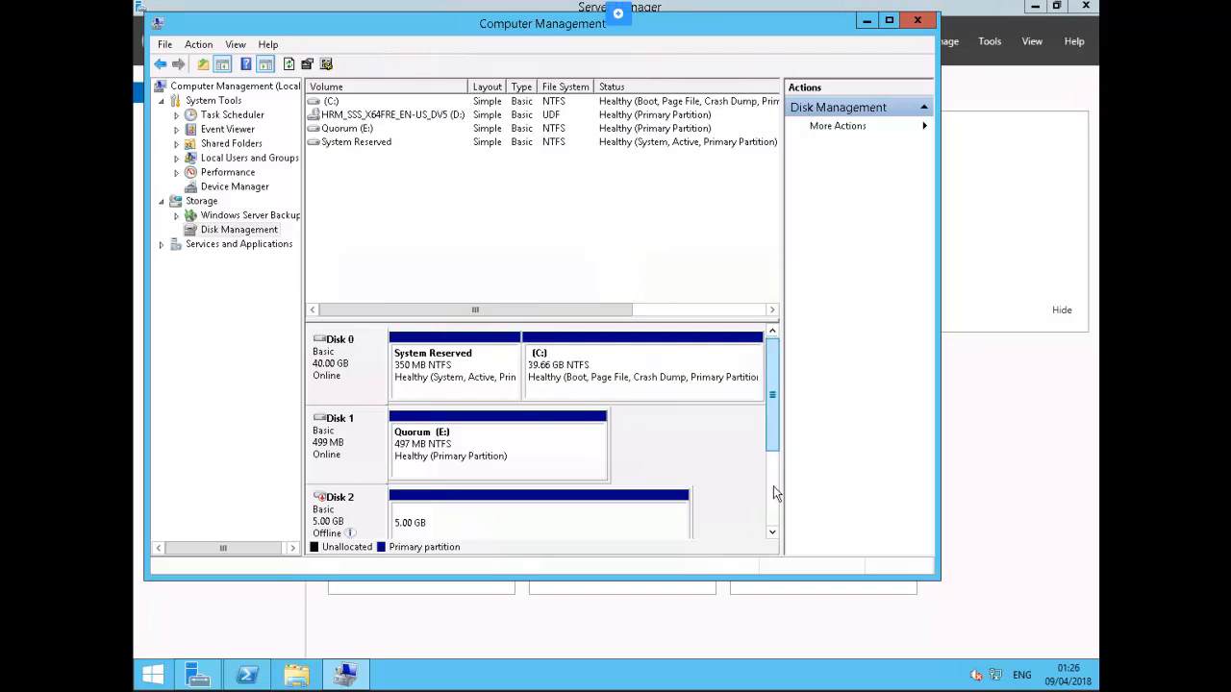
Bring the 5 GB Disk 2 online and close Computer Management
scroll(775, 491, down, 1)
right_click(361, 429)
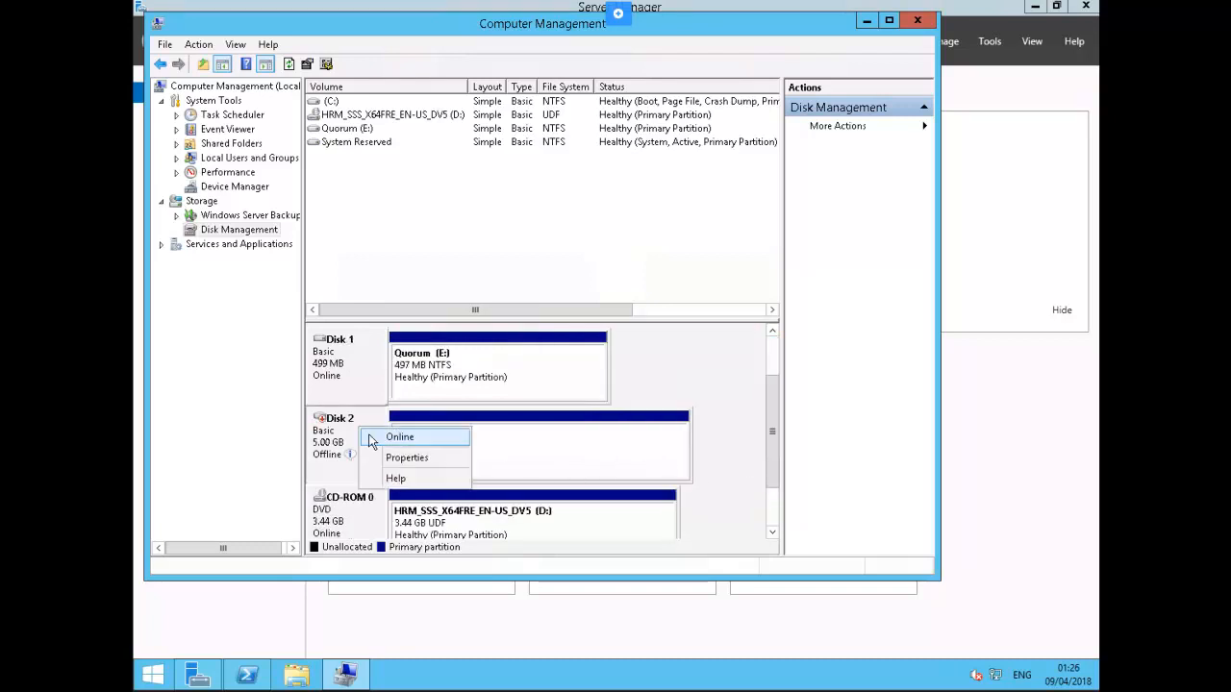
click(370, 439)
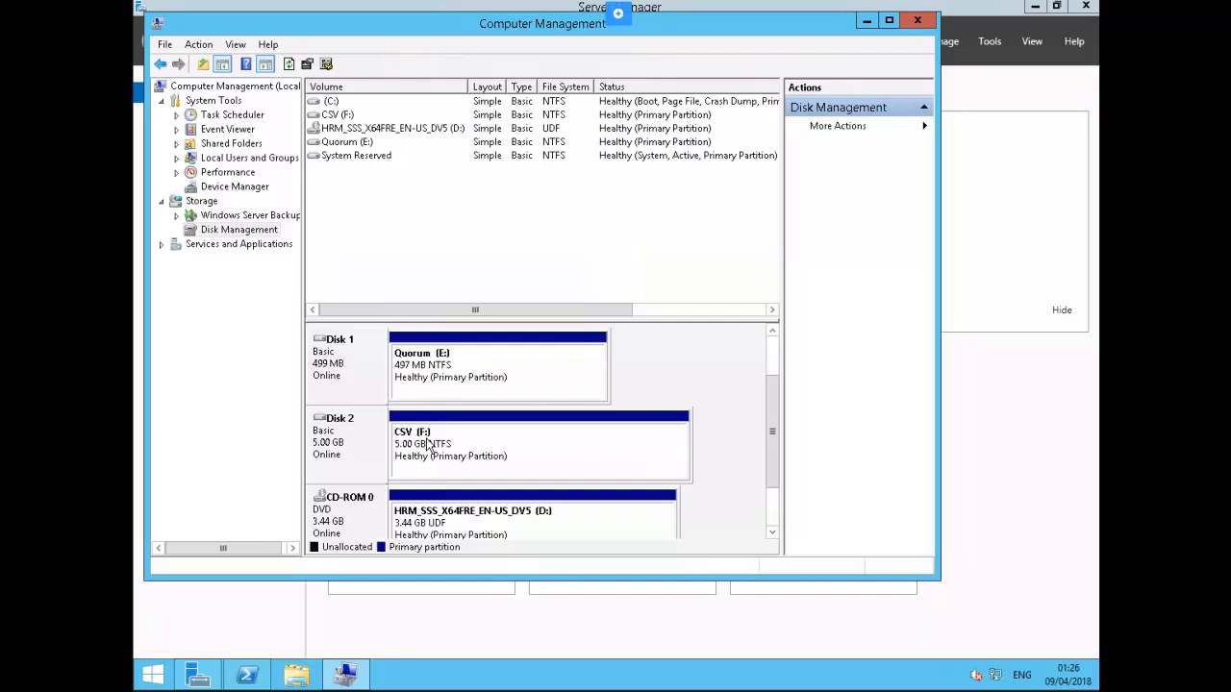
click(919, 22)
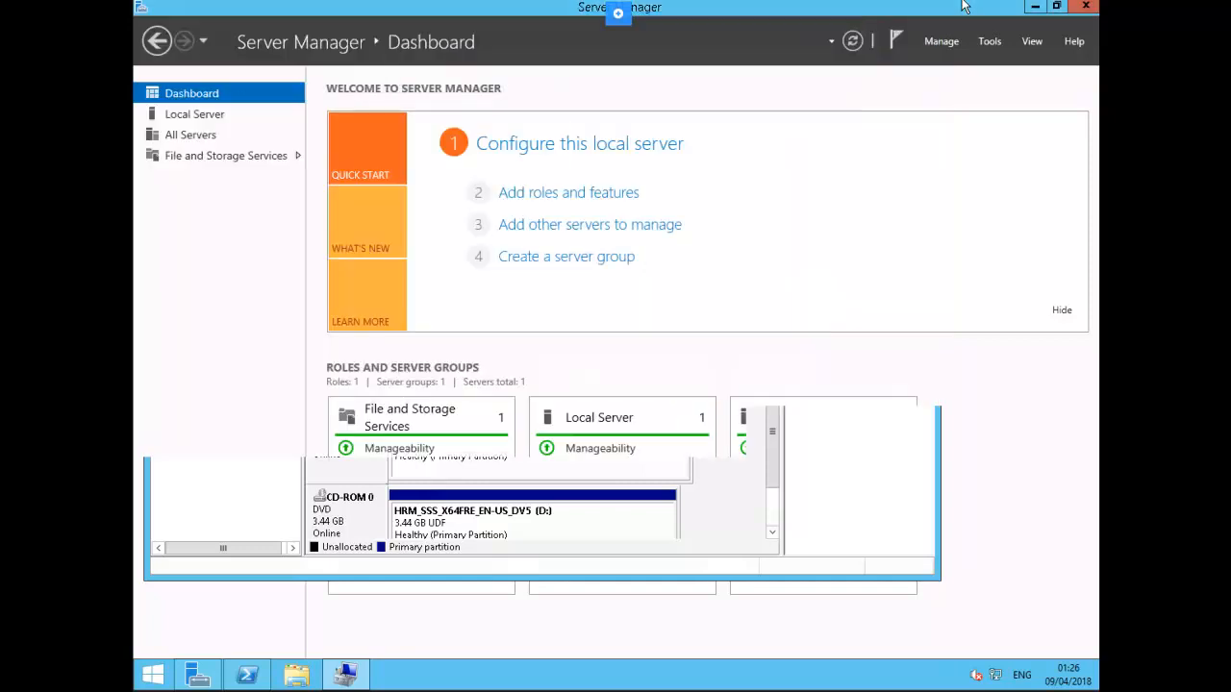